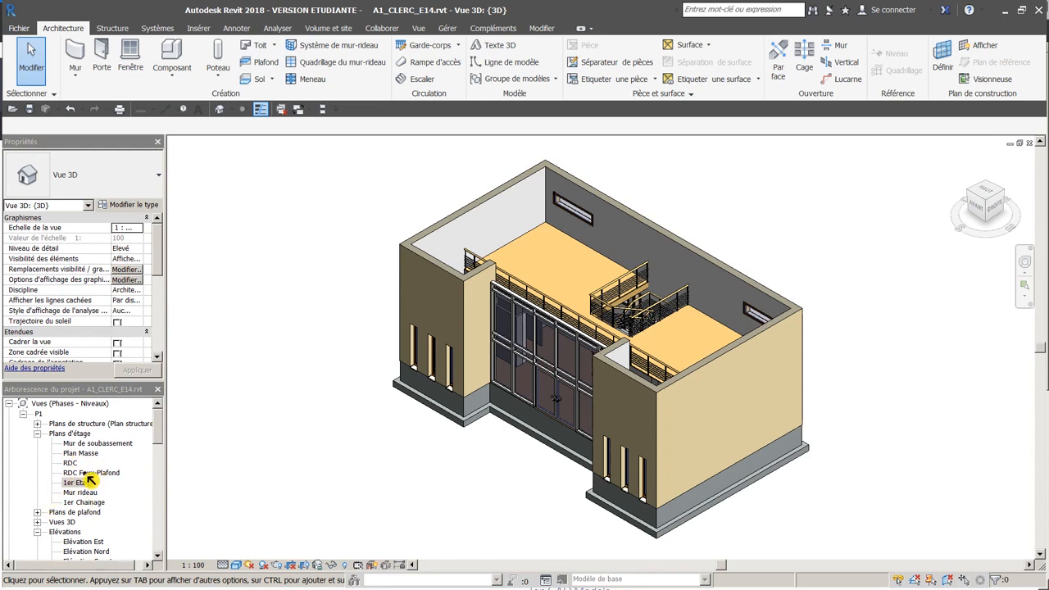
# - Open the RDC Faux-Plafond floor plan and frame the building's interior
pyautogui.click(36, 423)
pyautogui.click(37, 423)
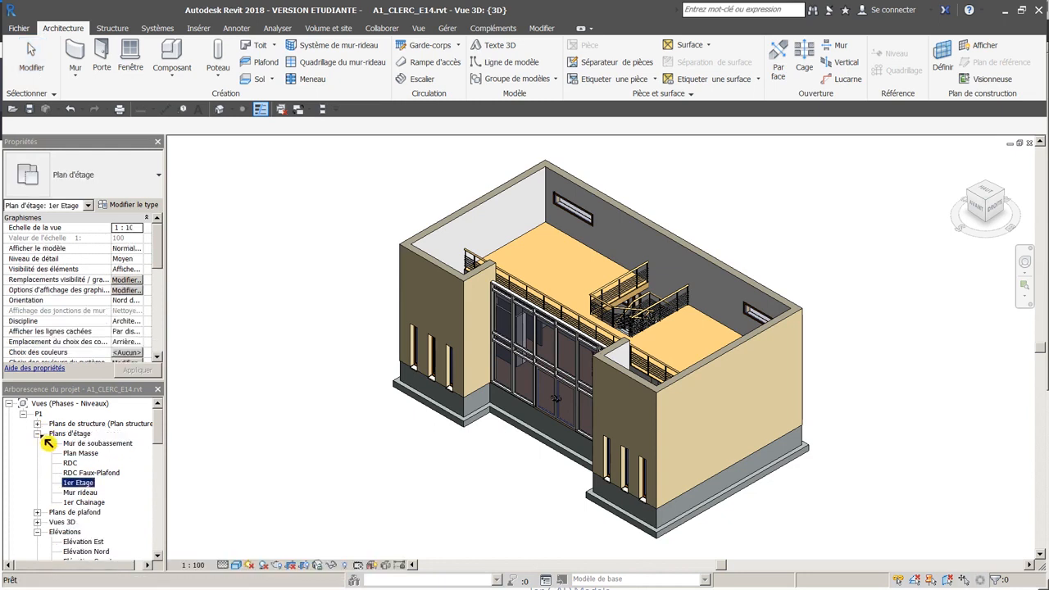
pyautogui.doubleClick(91, 472)
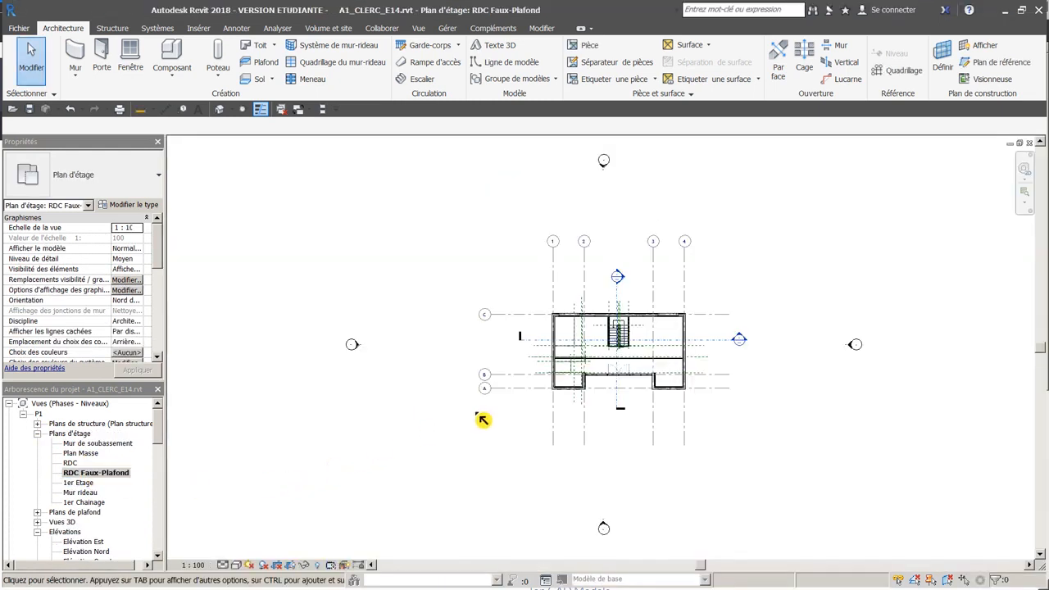
pyautogui.moveTo(732, 391); pyautogui.dragTo(524, 429, button='middle')
pyautogui.scroll(5, 369, 426)
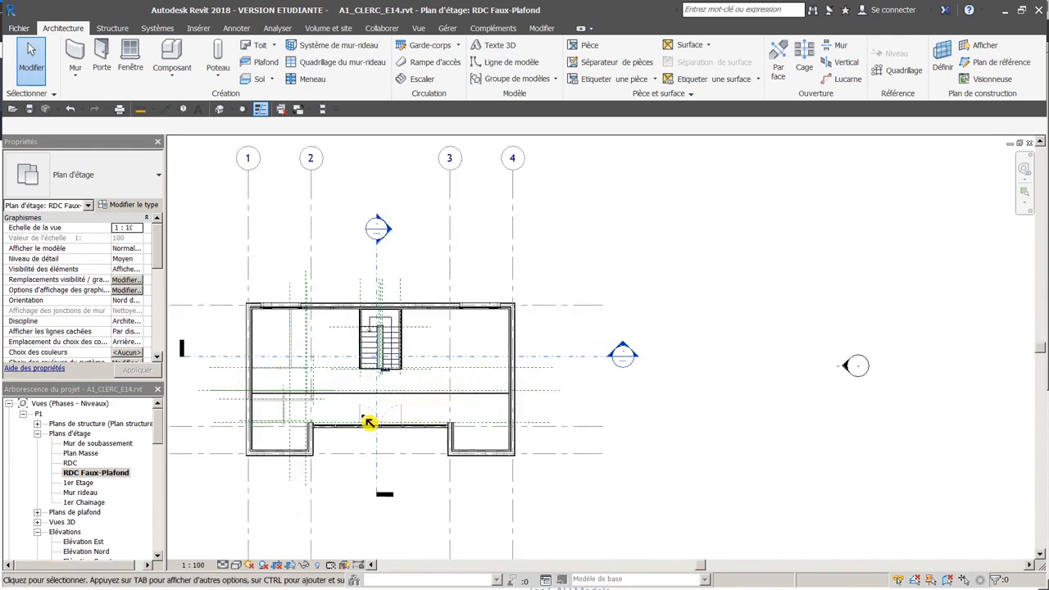
pyautogui.moveTo(305, 416); pyautogui.dragTo(366, 420, button='middle')
pyautogui.scroll(2, 383, 419)
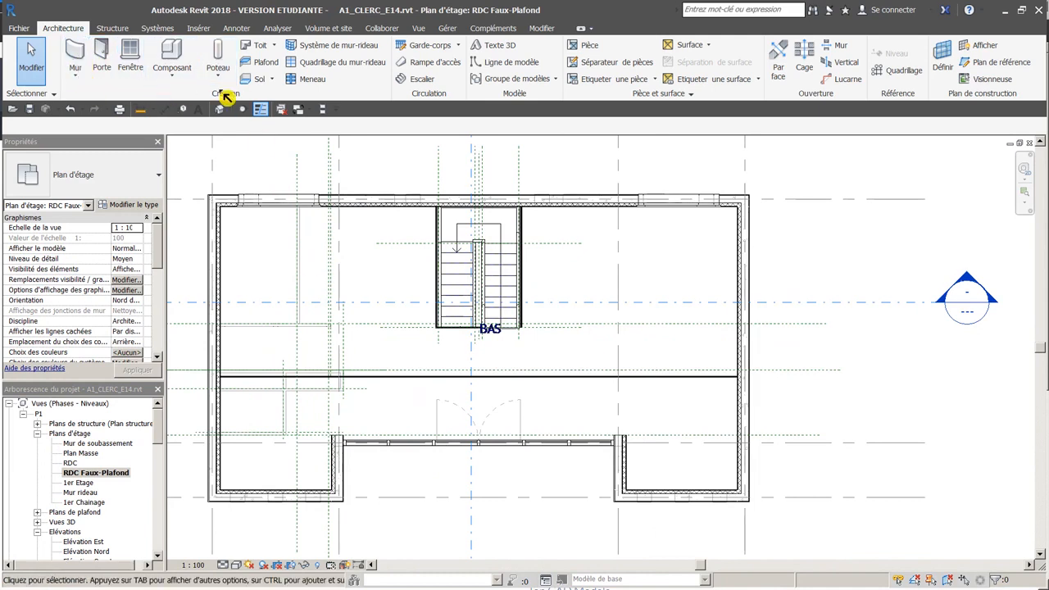
# - Start a sketched ceiling boundary using the compound ceiling type "Plafond composé ba13"
pyautogui.click(272, 63)
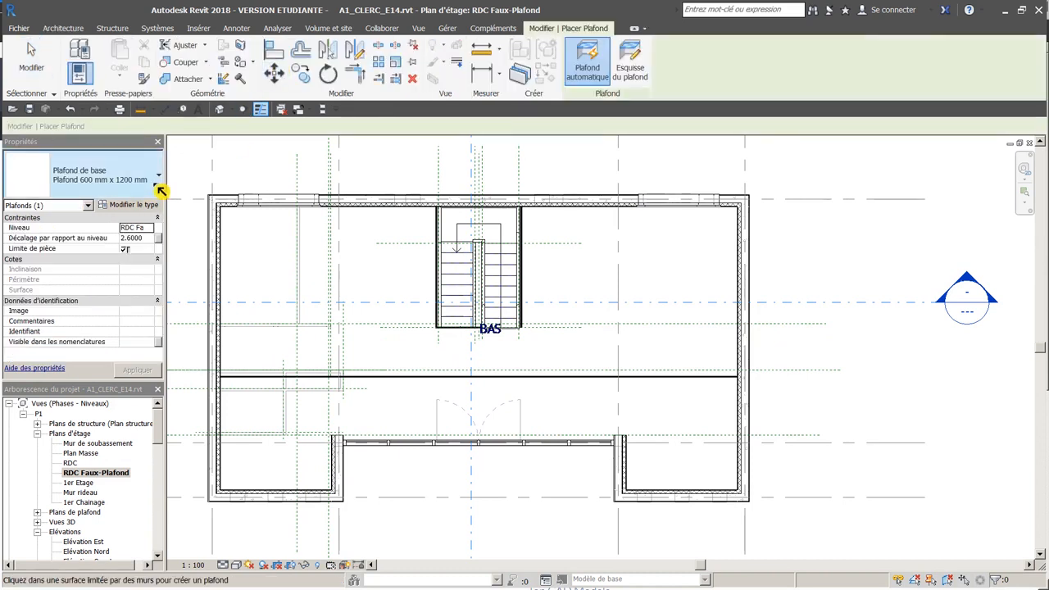
pyautogui.click(158, 187)
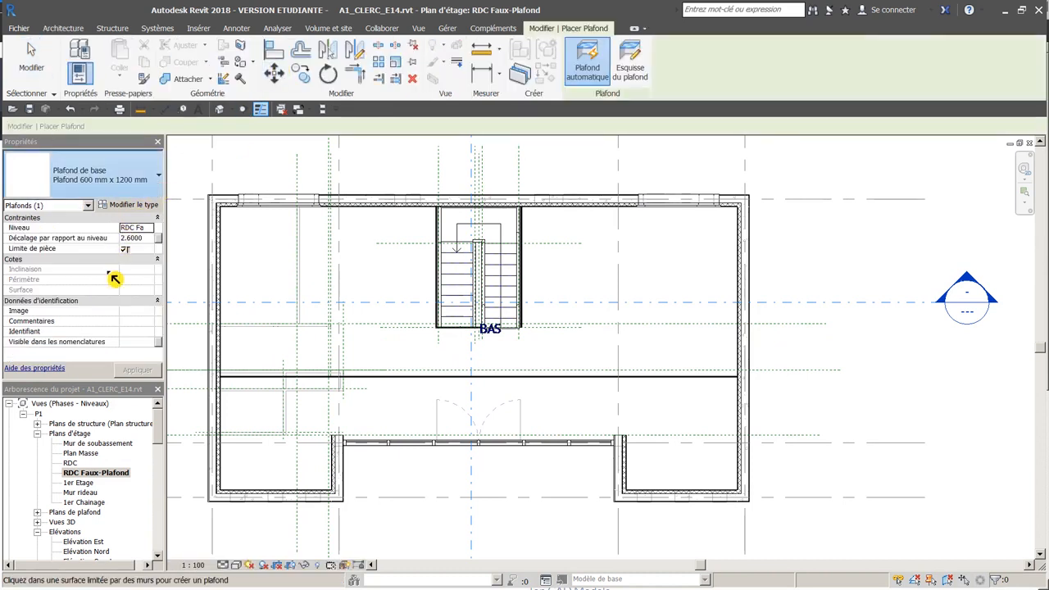
pyautogui.click(112, 276)
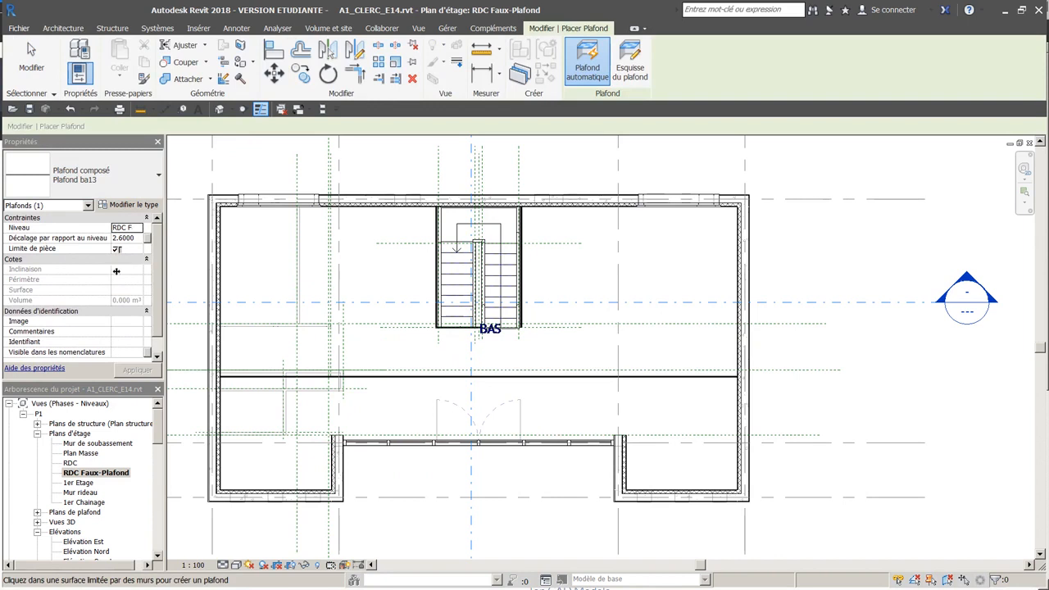
pyautogui.click(631, 69)
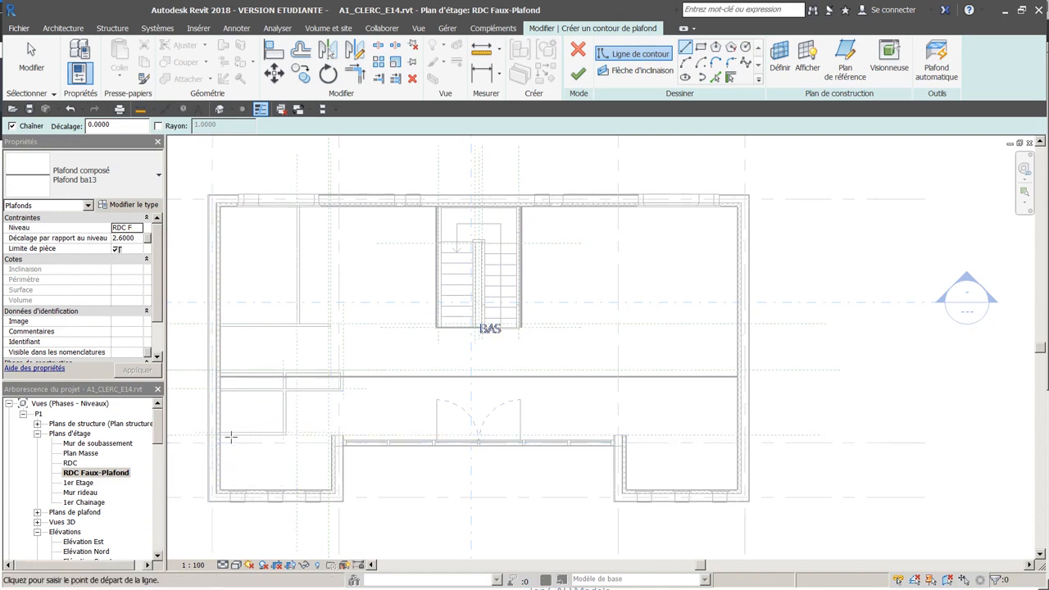
# - Draw the first boundary lines from the west wall around the small room's partitions, about 1.20 m up and 1.57 m across
pyautogui.scroll(2, 223, 443)
pyautogui.scroll(3, 226, 447)
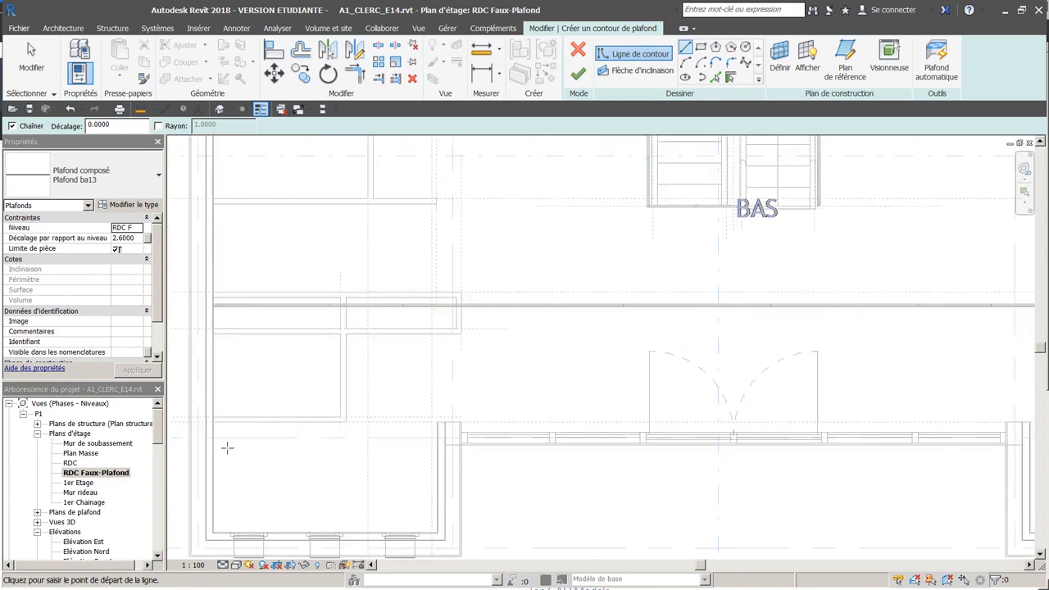
pyautogui.click(202, 403)
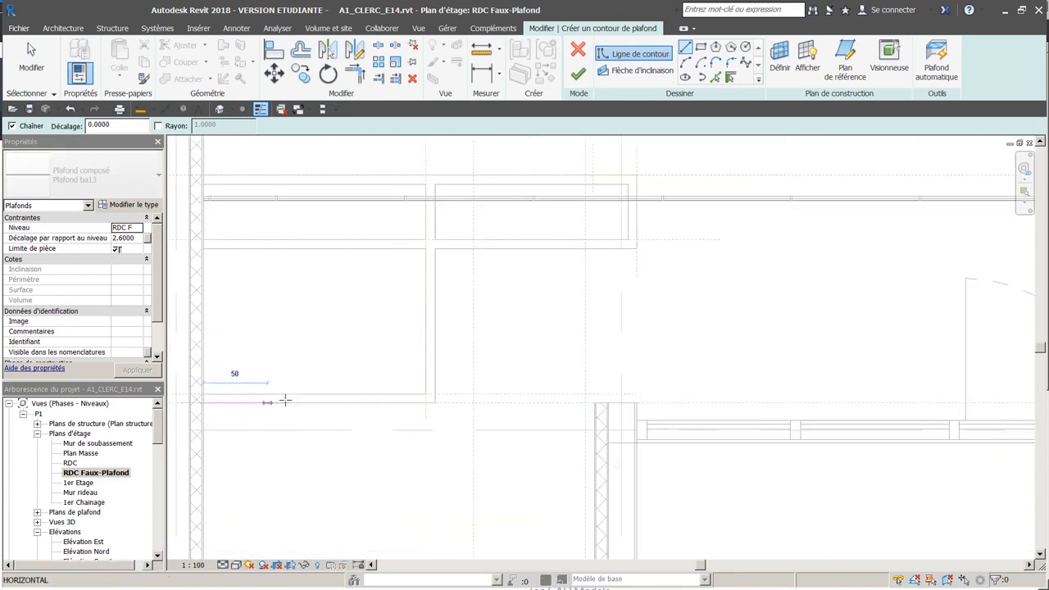
pyautogui.click(434, 402)
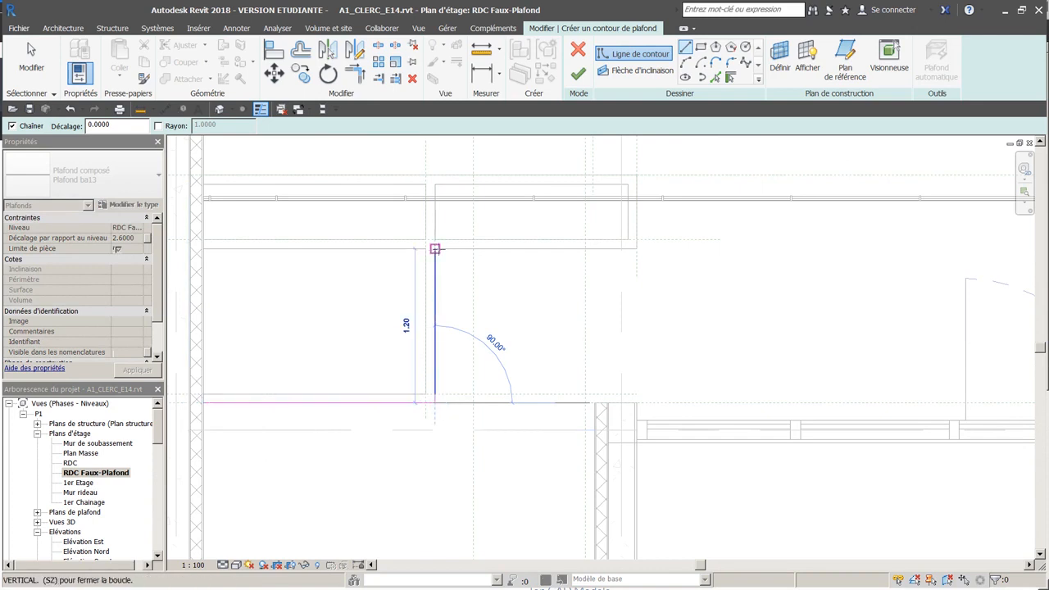
pyautogui.click(435, 248)
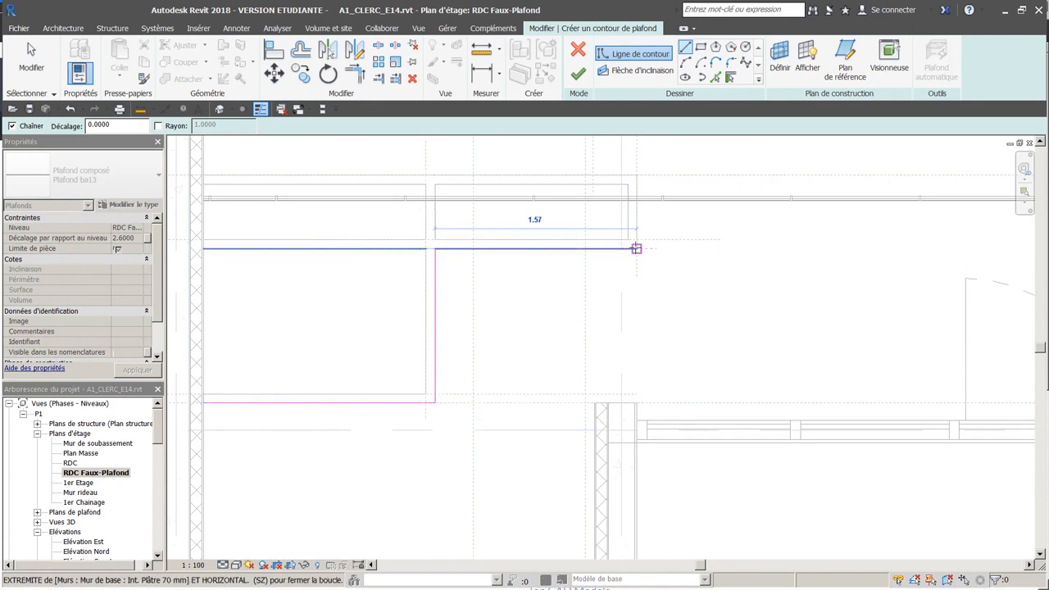
pyautogui.click(636, 249)
# - Continue the ceiling boundary about 0.50 m up the end of the partition, level with its inner wall face
pyautogui.moveTo(634, 269)
pyautogui.mouseDown(button='middle')
pyautogui.moveTo(510, 416)
pyautogui.moveTo(459, 452)
pyautogui.mouseUp(button='middle')
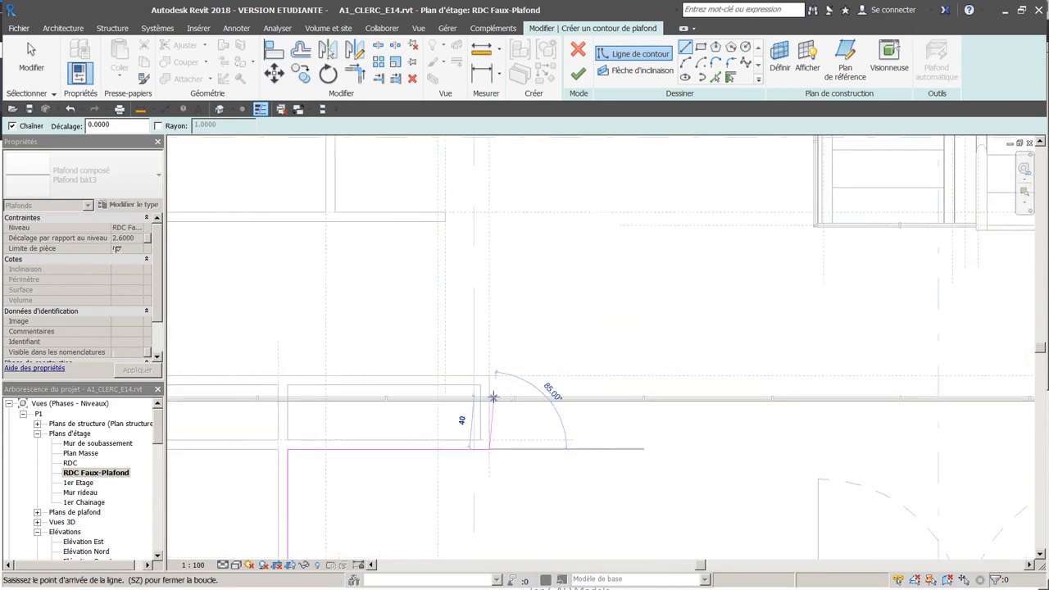
pyautogui.scroll(1, 490, 397)
pyautogui.scroll(4, 489, 401)
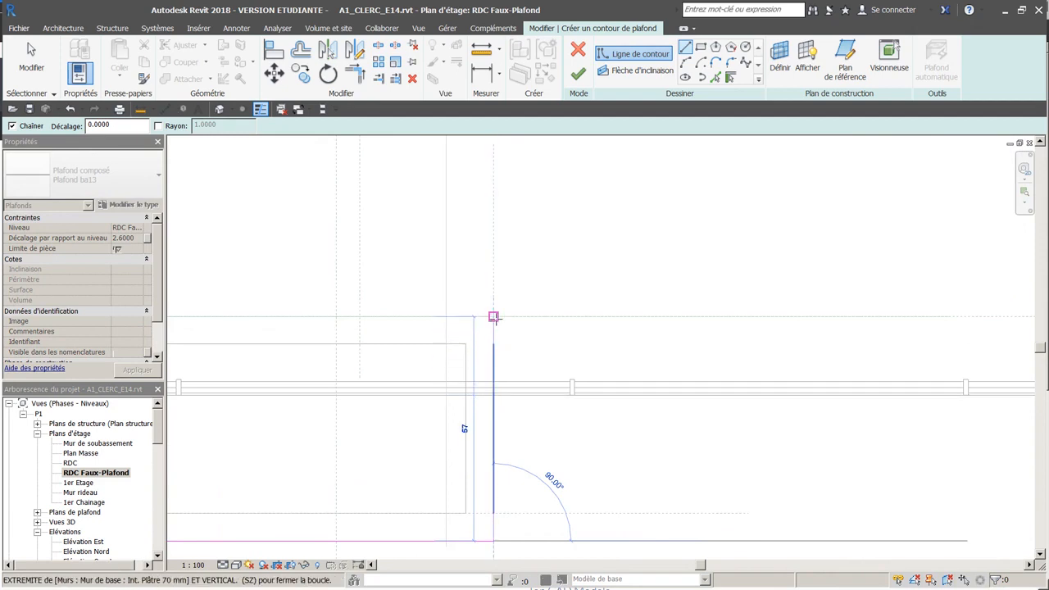
pyautogui.scroll(-1, 493, 317)
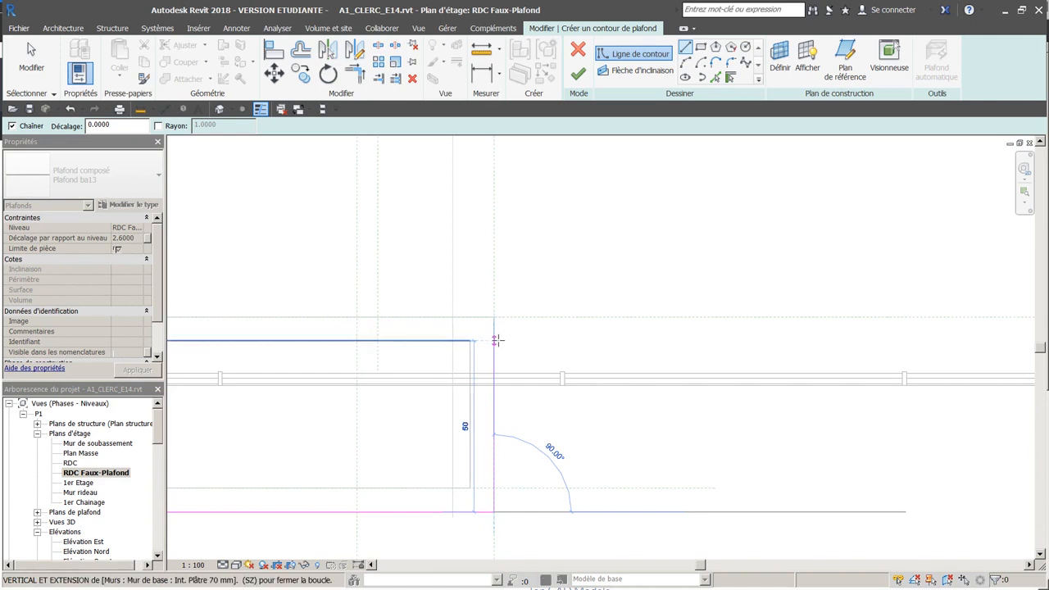
pyautogui.click(495, 340)
# - Extend the ceiling boundary horizontally across the building to the inner face of the east wall
pyautogui.moveTo(646, 351); pyautogui.dragTo(336, 388, button='middle')
pyautogui.scroll(-2, 499, 376)
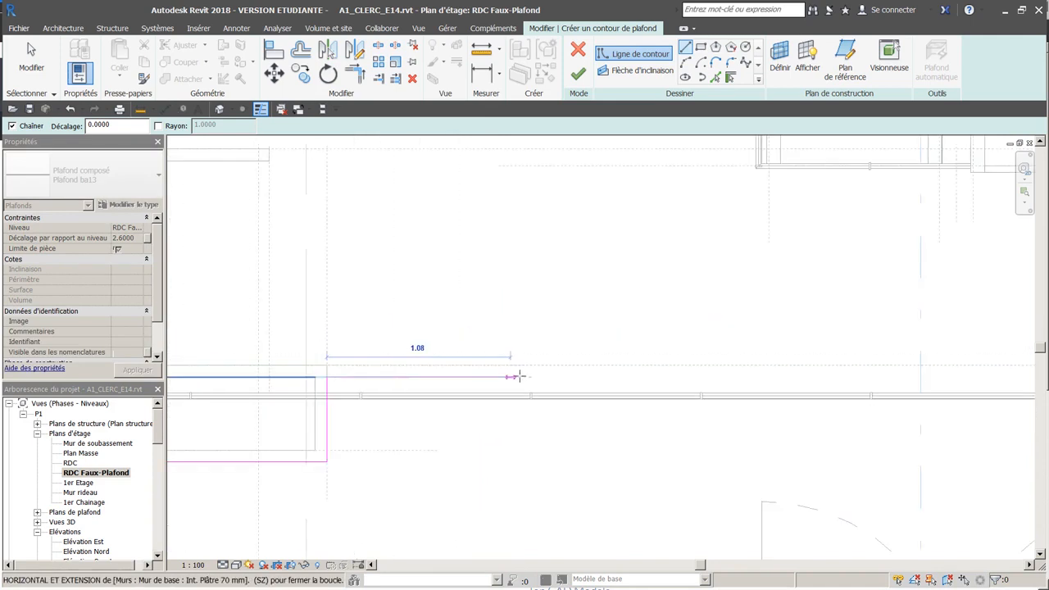
pyautogui.moveTo(749, 375)
pyautogui.mouseDown(button='middle')
pyautogui.moveTo(622, 399)
pyautogui.moveTo(291, 399)
pyautogui.mouseUp(button='middle')
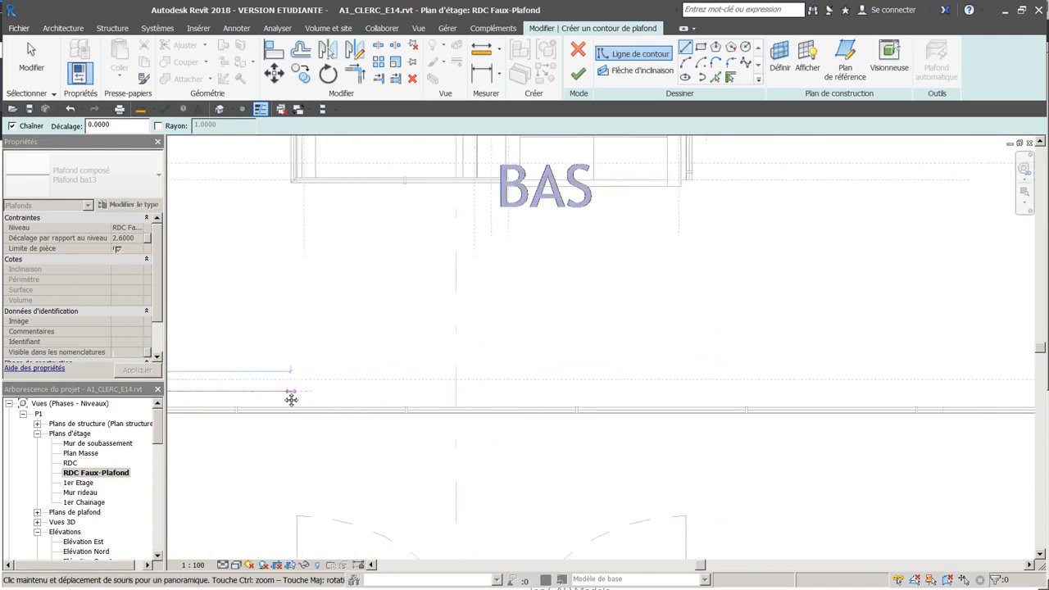
pyautogui.moveTo(710, 375); pyautogui.dragTo(267, 411, button='middle')
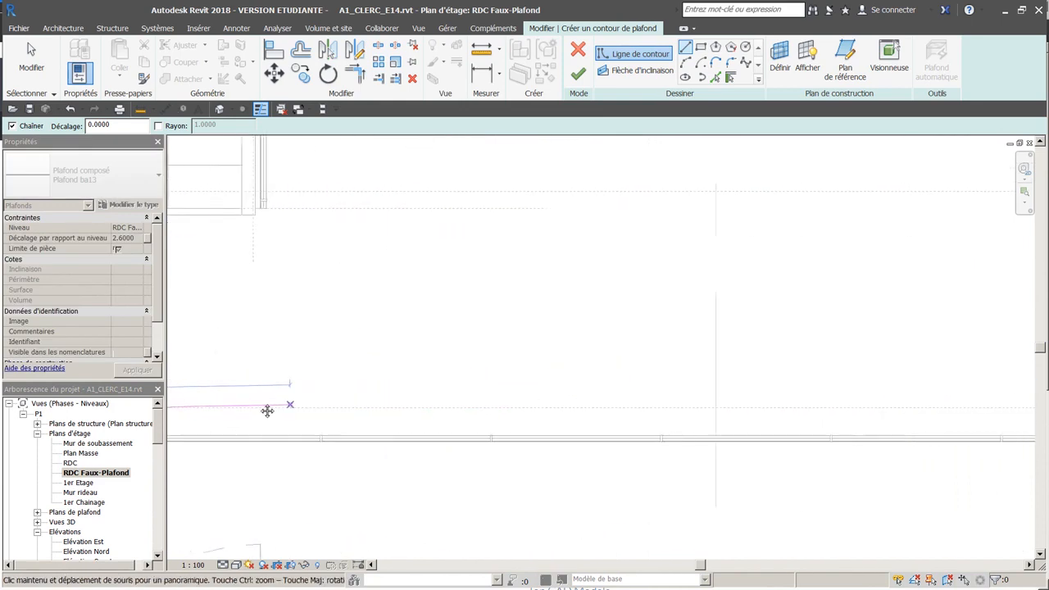
pyautogui.moveTo(904, 412)
pyautogui.mouseDown(button='middle')
pyautogui.moveTo(641, 427)
pyautogui.moveTo(281, 426)
pyautogui.mouseUp(button='middle')
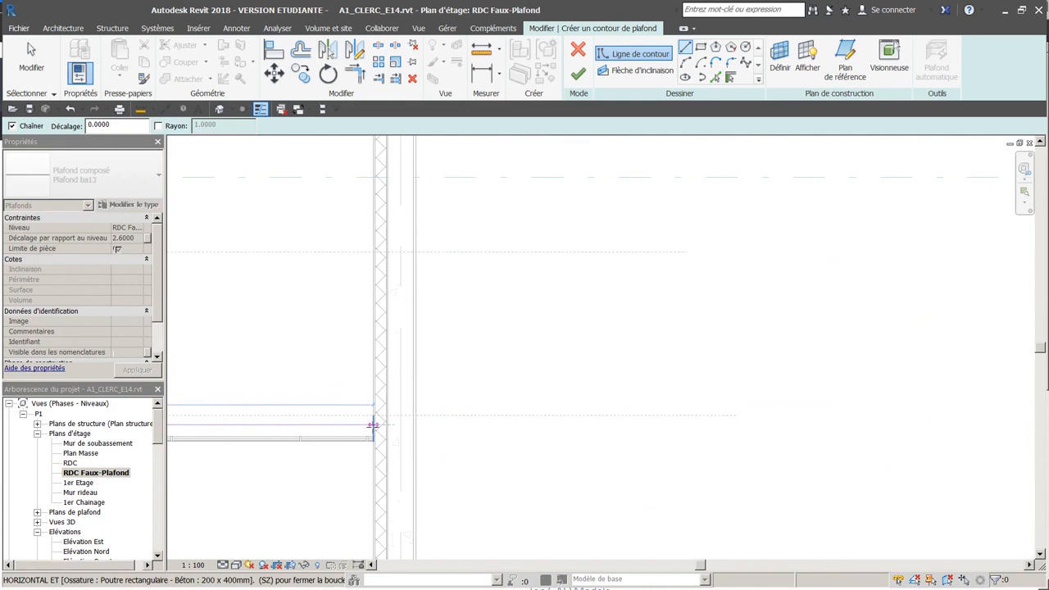
pyautogui.click(373, 425)
# - Continue the boundary up the east wall to its inner corner and along the back wall to the stairwell's east side
pyautogui.moveTo(369, 316)
pyautogui.mouseDown(button='middle')
pyautogui.moveTo(368, 298)
pyautogui.moveTo(404, 550)
pyautogui.mouseUp(button='middle')
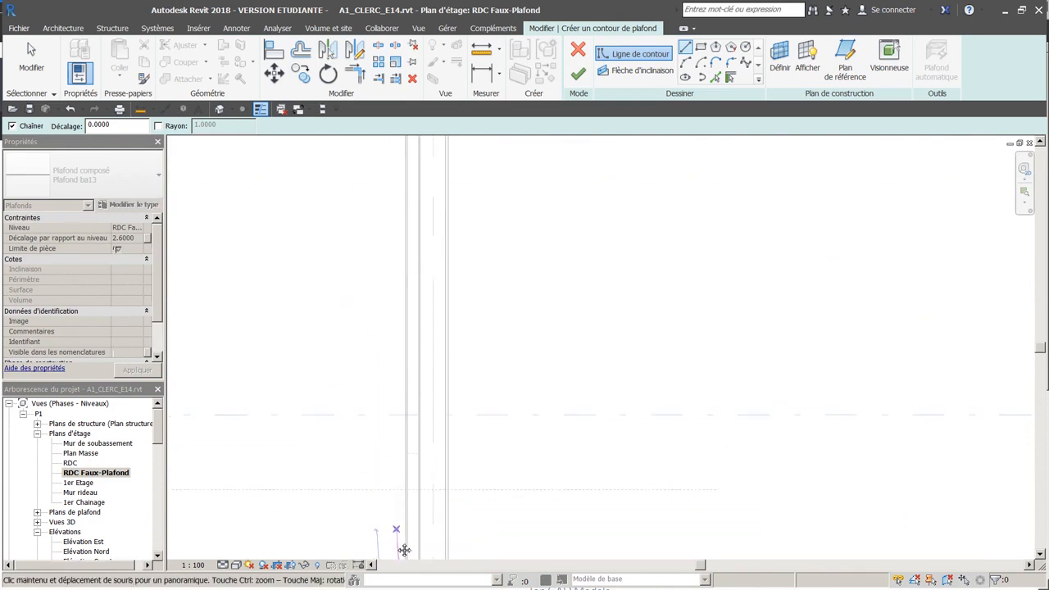
pyautogui.moveTo(408, 288)
pyautogui.mouseDown(button='middle')
pyautogui.moveTo(424, 323)
pyautogui.moveTo(431, 532)
pyautogui.mouseUp(button='middle')
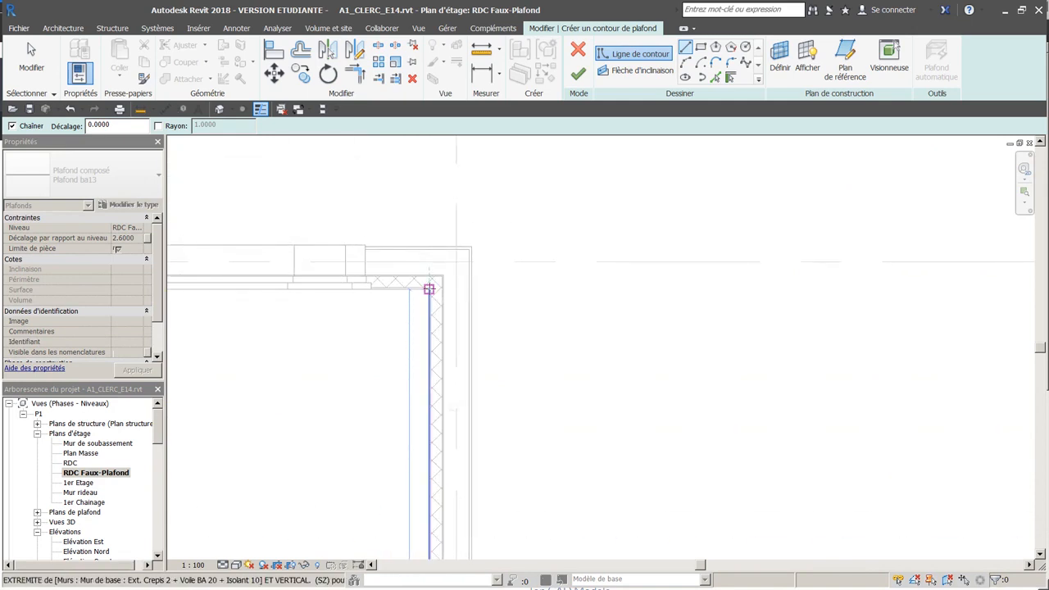
pyautogui.click(428, 288)
pyautogui.moveTo(424, 325); pyautogui.dragTo(710, 325, button='middle')
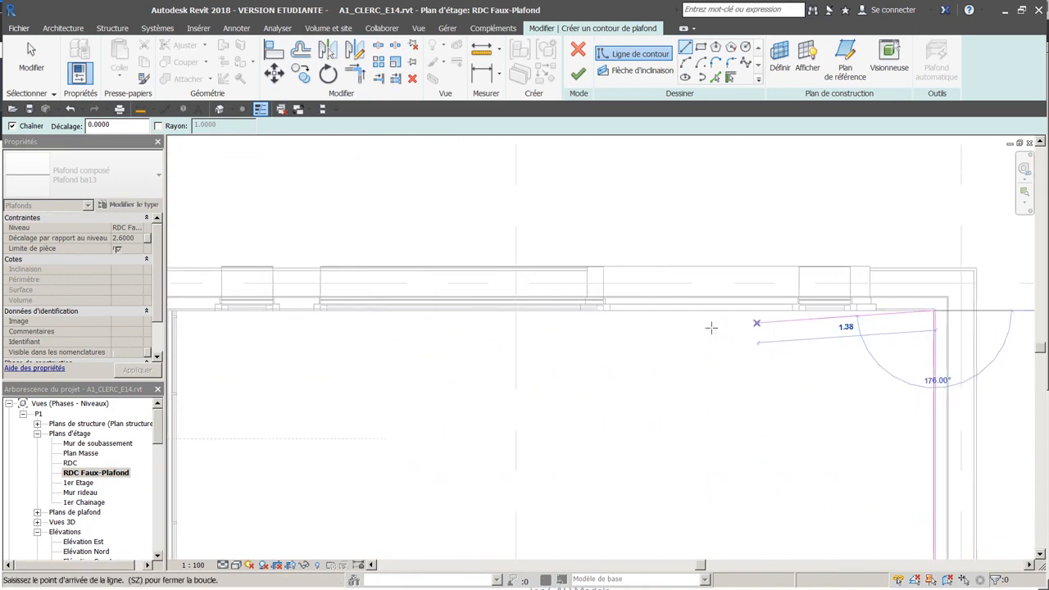
pyautogui.moveTo(248, 349)
pyautogui.mouseDown(button='middle')
pyautogui.moveTo(519, 361)
pyautogui.moveTo(562, 150)
pyautogui.moveTo(492, 399)
pyautogui.mouseUp(button='middle')
pyautogui.scroll(2, 469, 363)
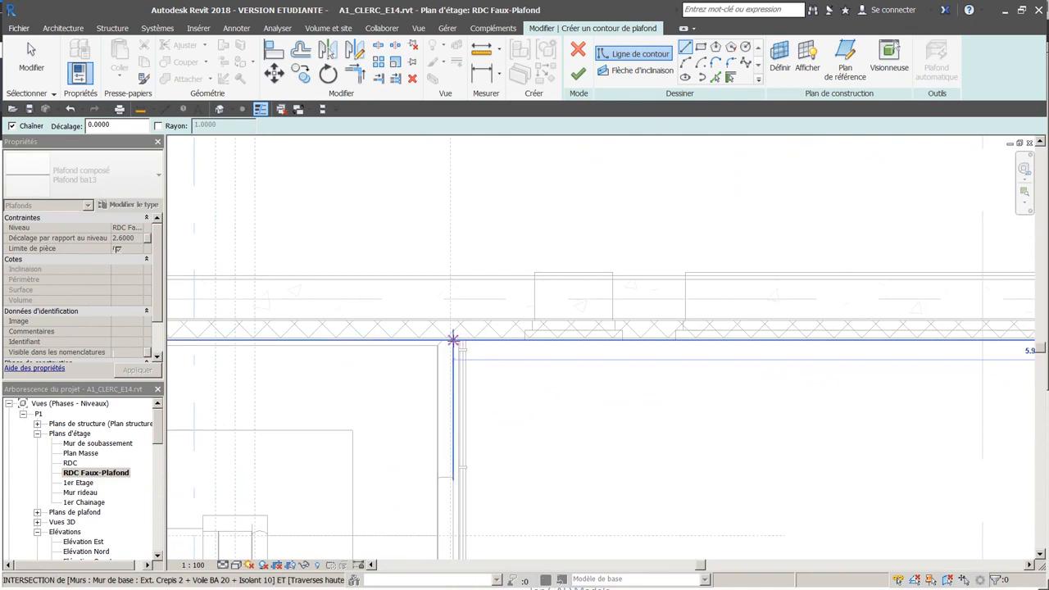
pyautogui.click(452, 339)
# - Run the ceiling boundary down the stairwell's east side to the edge of the wooden floor opening
pyautogui.scroll(4, 459, 339)
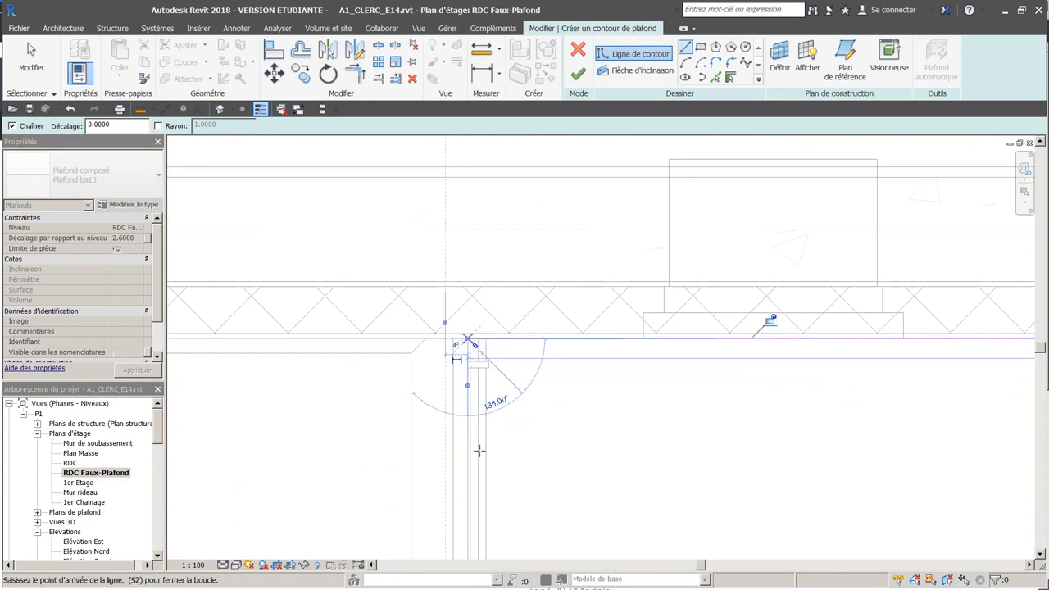
pyautogui.moveTo(474, 533); pyautogui.dragTo(475, 244, button='middle')
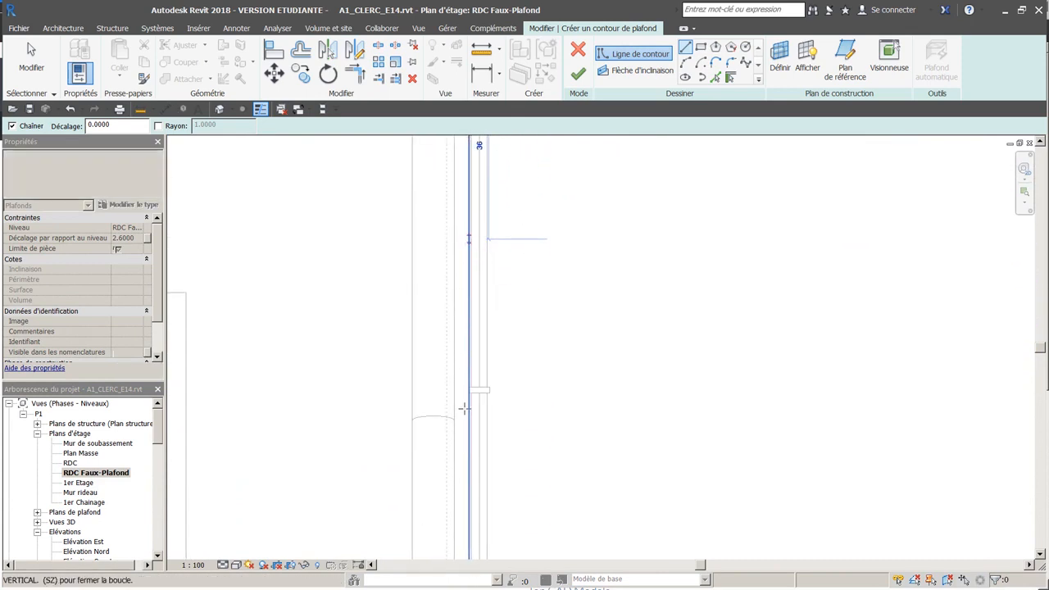
pyautogui.scroll(-3, 464, 404)
pyautogui.scroll(-2, 473, 473)
pyautogui.moveTo(478, 475); pyautogui.dragTo(461, 203, button='middle')
pyautogui.scroll(4, 450, 474)
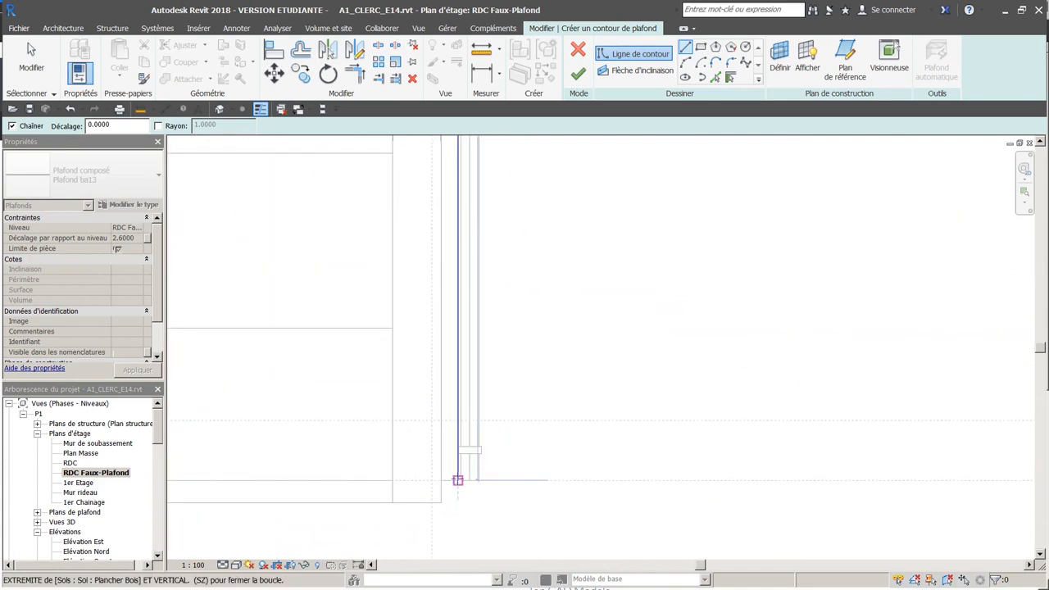
pyautogui.click(458, 480)
# - Draw the boundary line across the front of the stairwell to its west side, about 2.28 m long
pyautogui.moveTo(286, 475)
pyautogui.mouseDown(button='middle')
pyautogui.moveTo(546, 484)
pyautogui.moveTo(637, 460)
pyautogui.mouseUp(button='middle')
pyautogui.scroll(-3, 393, 464)
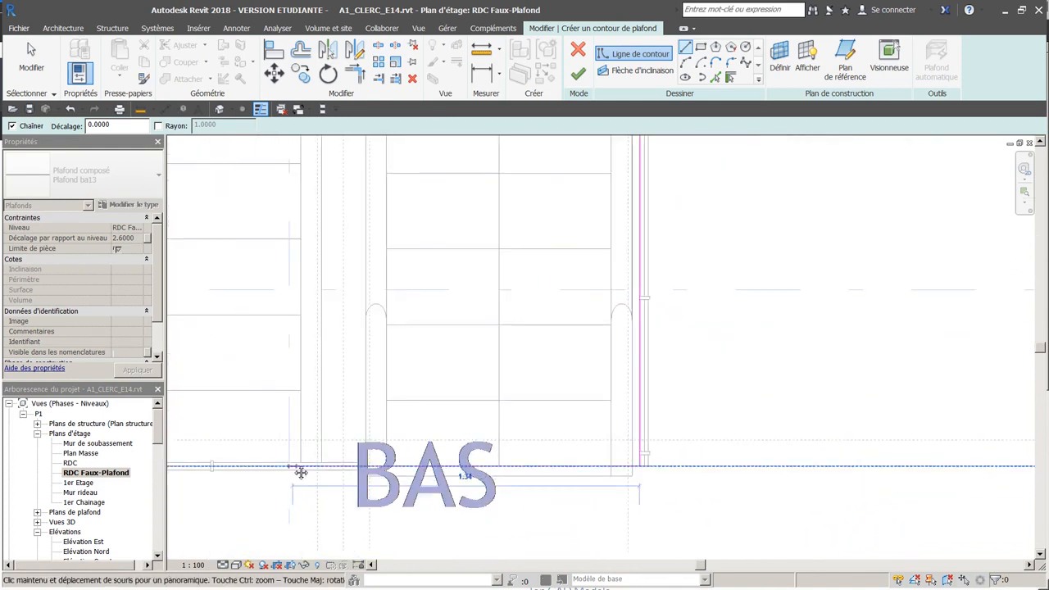
pyautogui.moveTo(297, 468); pyautogui.dragTo(597, 456, button='middle')
pyautogui.moveTo(494, 451); pyautogui.dragTo(403, 451, button='middle')
pyautogui.scroll(3, 404, 451)
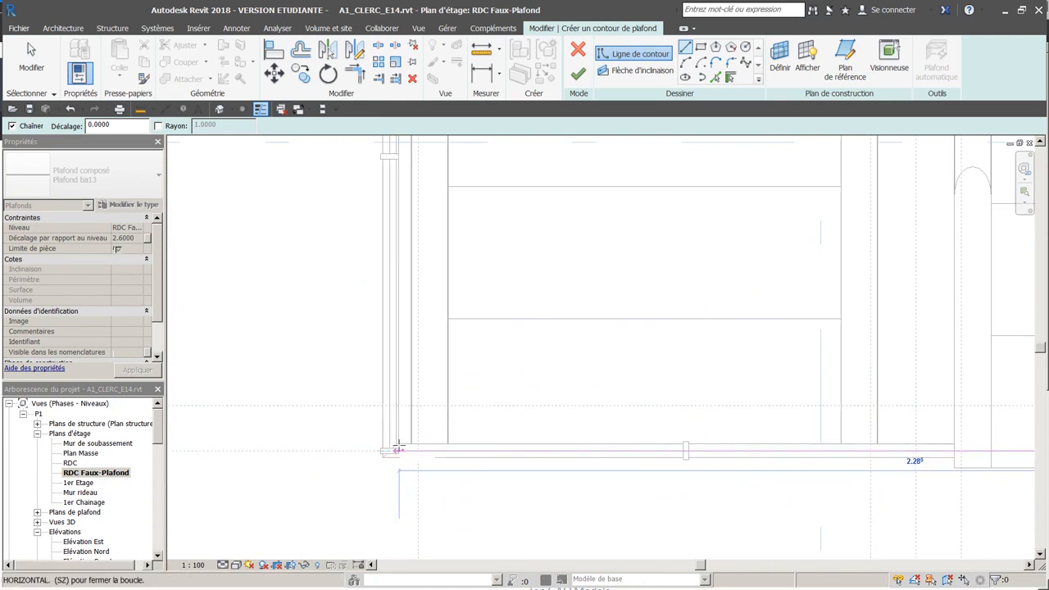
pyautogui.click(397, 450)
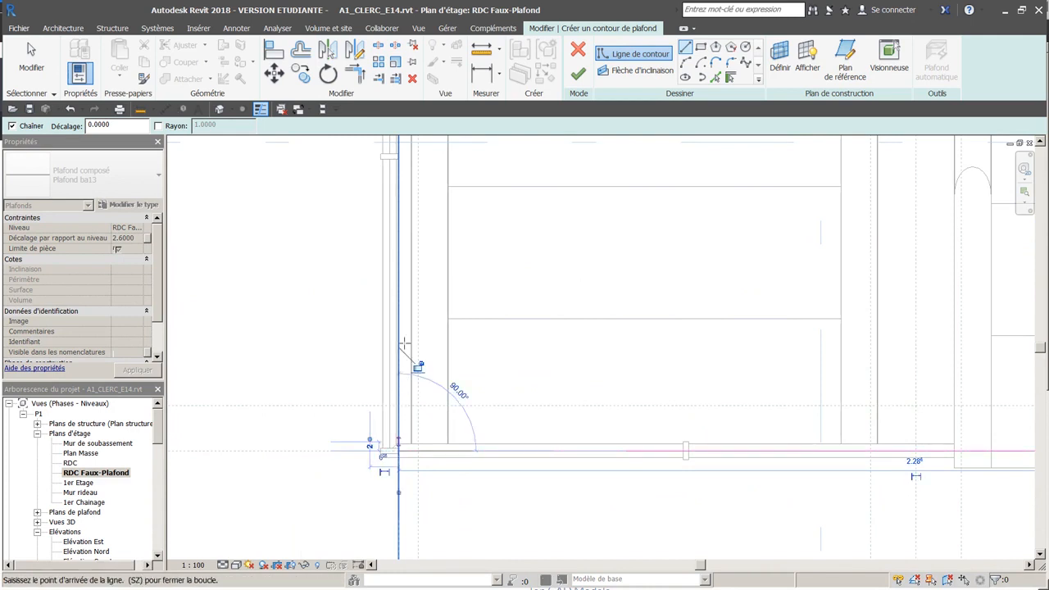
# - Run the ceiling boundary up the stairwell's west side to the inner face of the back wall
pyautogui.moveTo(411, 299); pyautogui.dragTo(410, 576, button='middle')
pyautogui.scroll(-5, 404, 329)
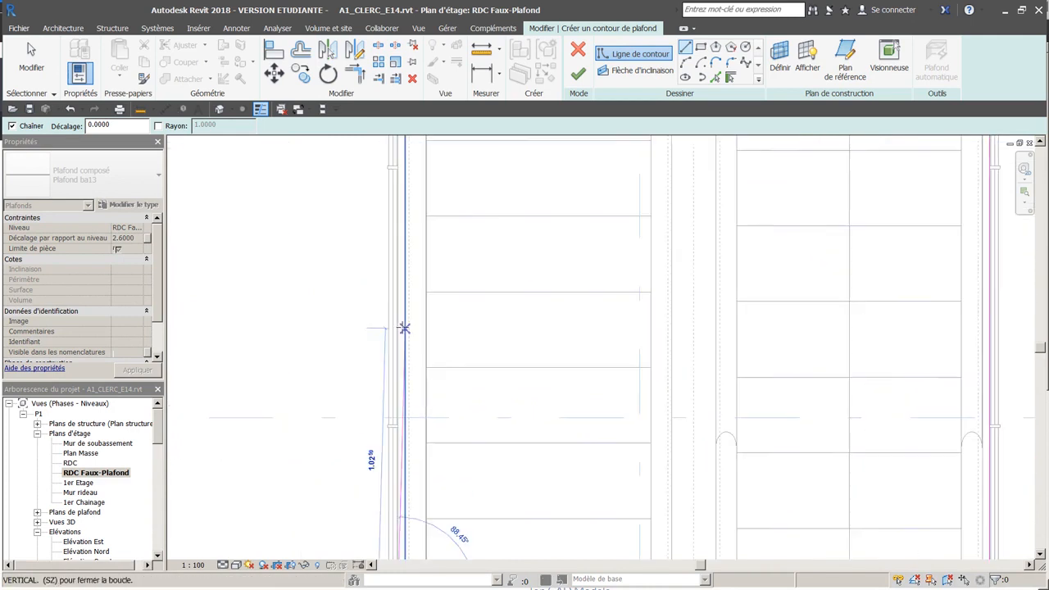
pyautogui.moveTo(393, 297); pyautogui.dragTo(392, 582, button='middle')
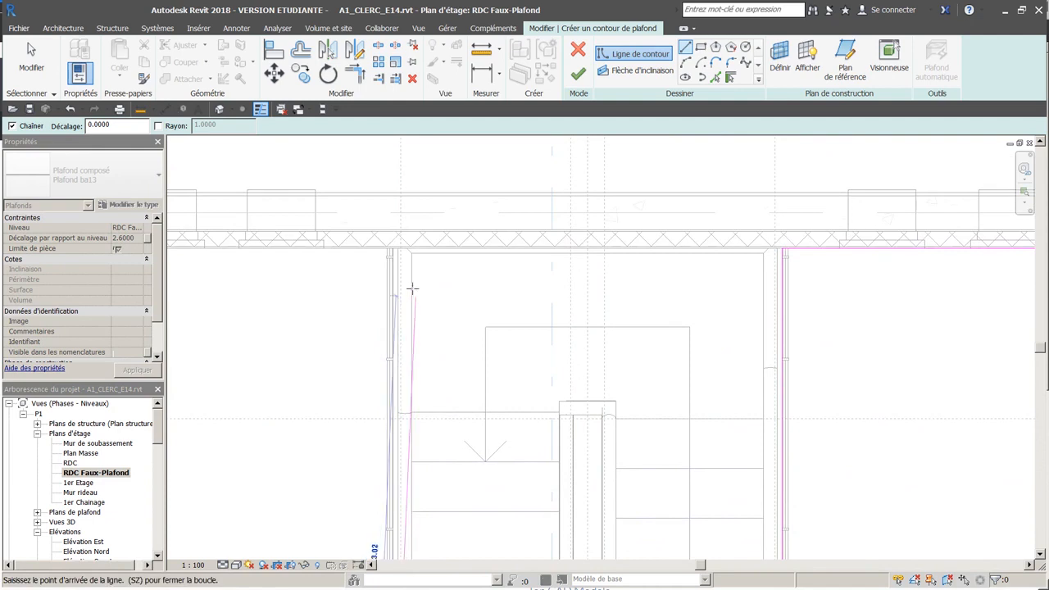
pyautogui.scroll(3, 394, 254)
pyautogui.moveTo(408, 325); pyautogui.dragTo(401, 483, button='middle')
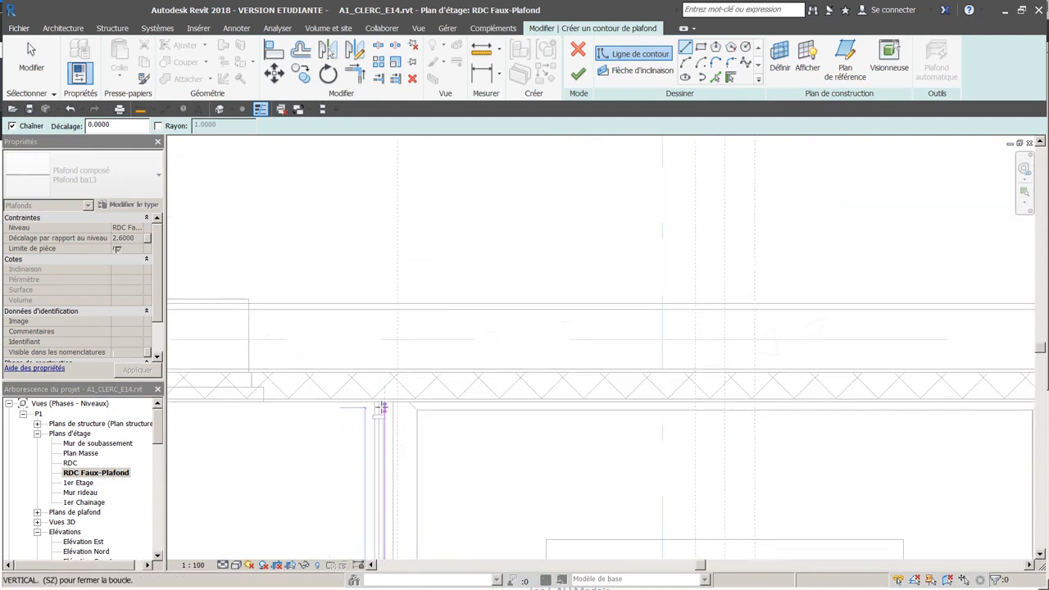
pyautogui.scroll(2, 386, 404)
pyautogui.click(384, 404)
# - Run the ceiling boundary along the inner face of the back wall from the stairwell's west side to the building's northwest inner corner
pyautogui.moveTo(286, 418); pyautogui.dragTo(889, 419, button='middle')
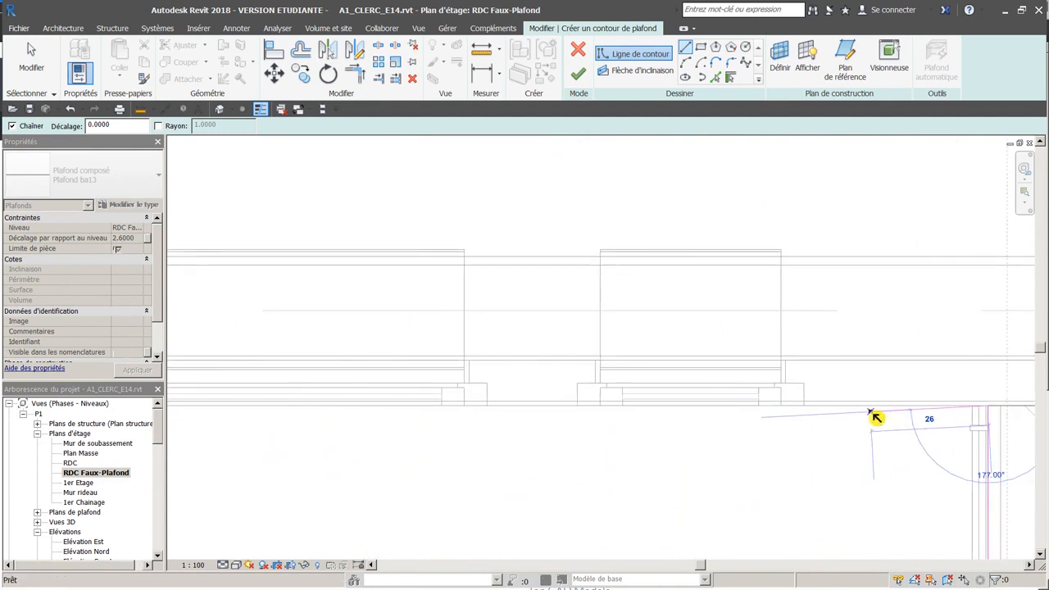
pyautogui.scroll(-4, 253, 424)
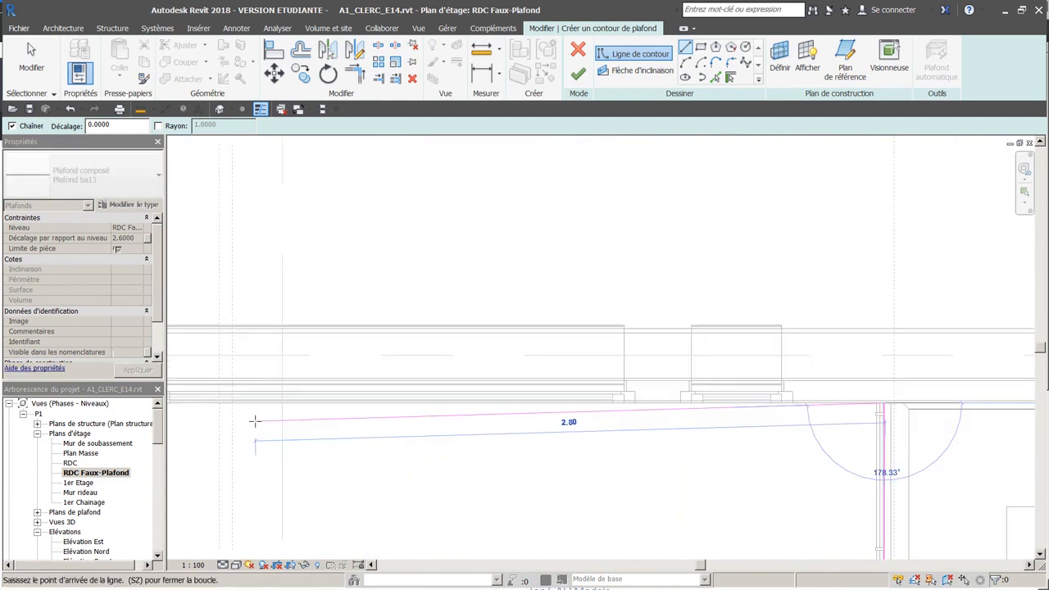
pyautogui.scroll(-3, 411, 435)
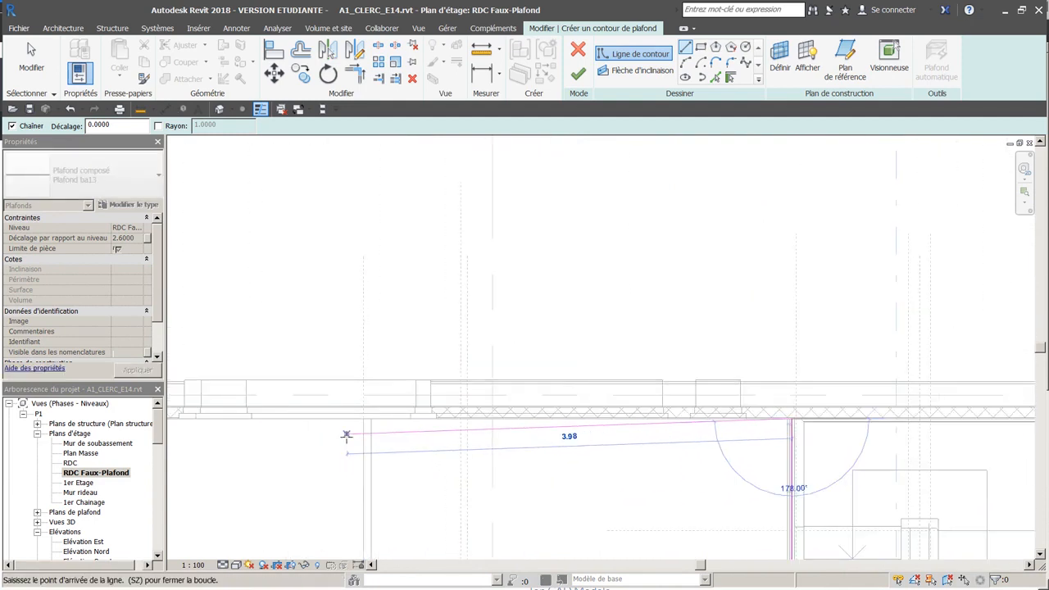
pyautogui.scroll(-3, 344, 436)
pyautogui.moveTo(317, 449); pyautogui.dragTo(639, 425, button='middle')
pyautogui.scroll(-4, 534, 419)
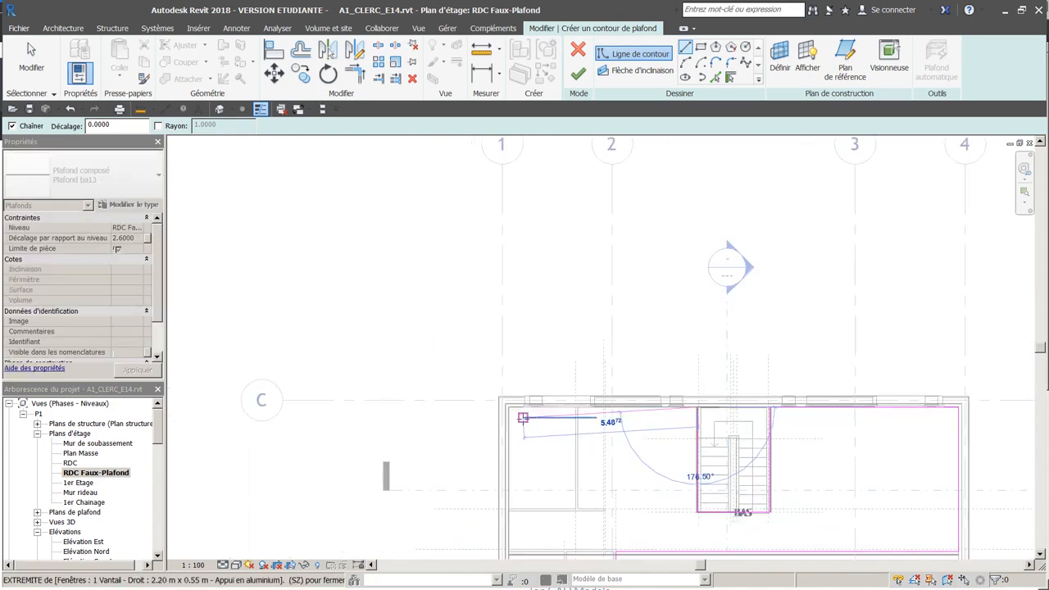
pyautogui.scroll(1, 514, 408)
pyautogui.scroll(5, 510, 406)
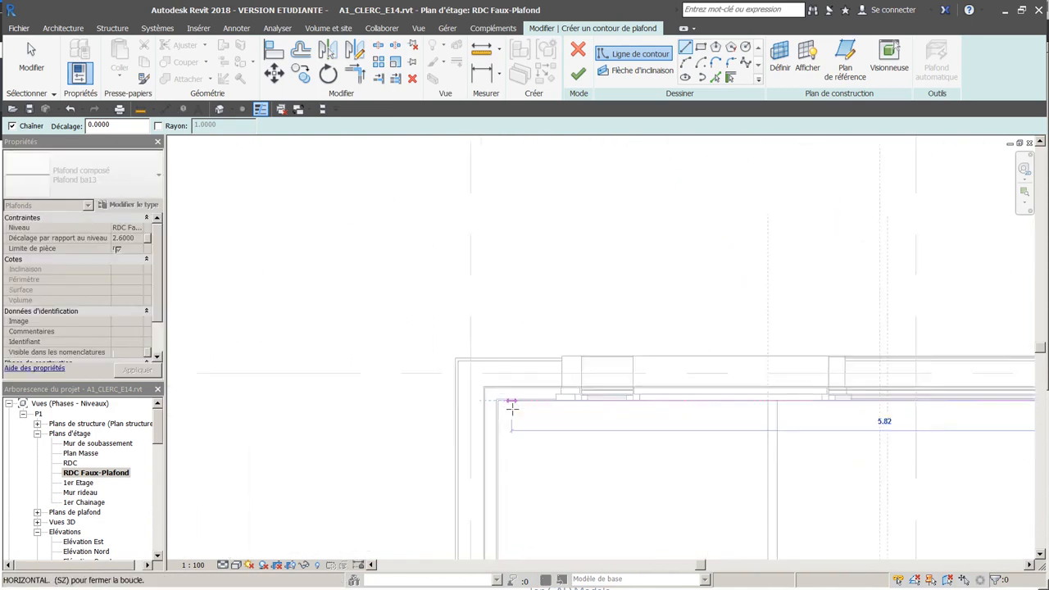
pyautogui.click(487, 394)
# - Close the ceiling boundary down the west wall to the end of the existing sketch line, about 6.24 m long
pyautogui.scroll(-3, 499, 447)
pyautogui.moveTo(503, 484)
pyautogui.mouseDown(button='middle')
pyautogui.moveTo(514, 447)
pyautogui.moveTo(499, 241)
pyautogui.mouseUp(button='middle')
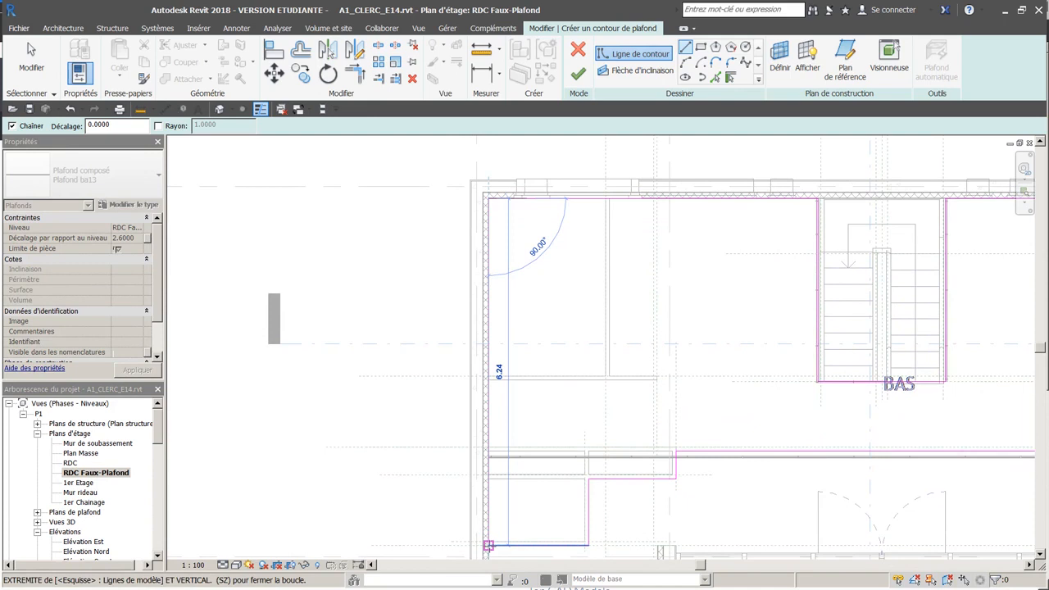
pyautogui.click(487, 545)
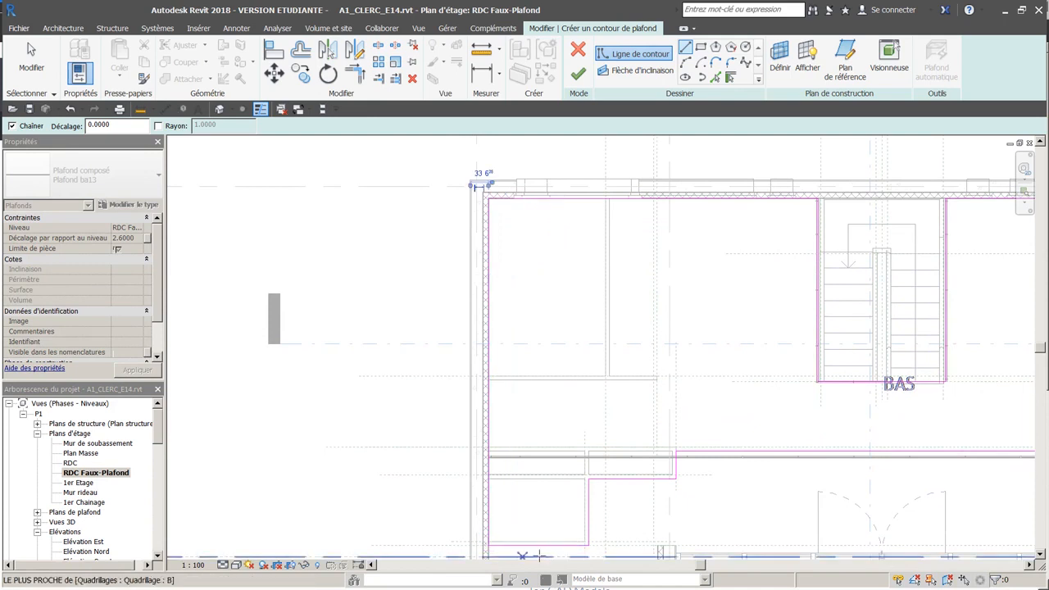
# - Set the ceiling's offset from its level to 0 and finish the boundary sketch
pyautogui.click(135, 228)
pyautogui.click(139, 229)
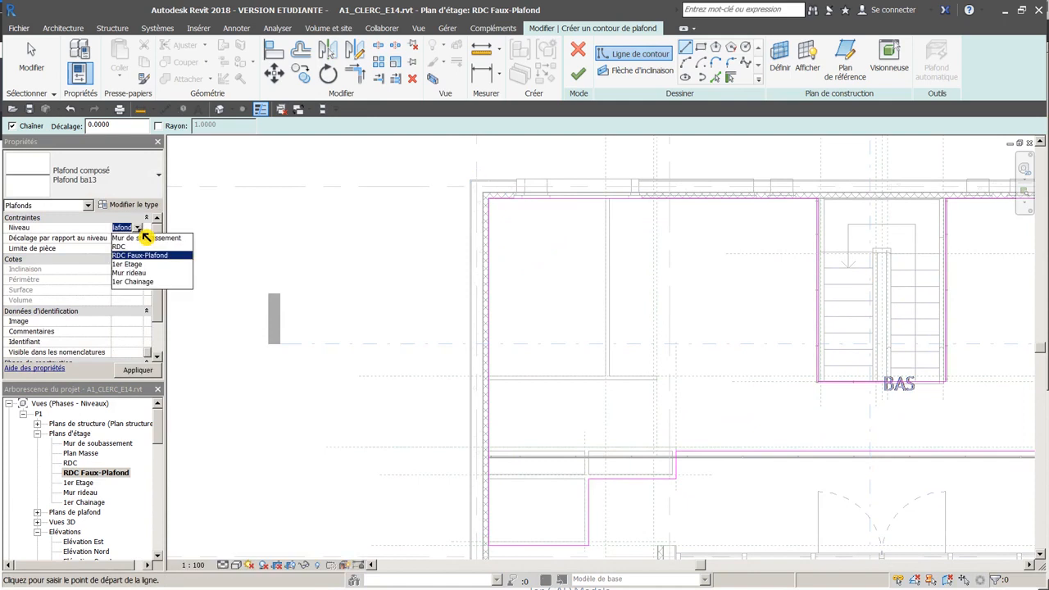
pyautogui.click(140, 231)
pyautogui.click(137, 238)
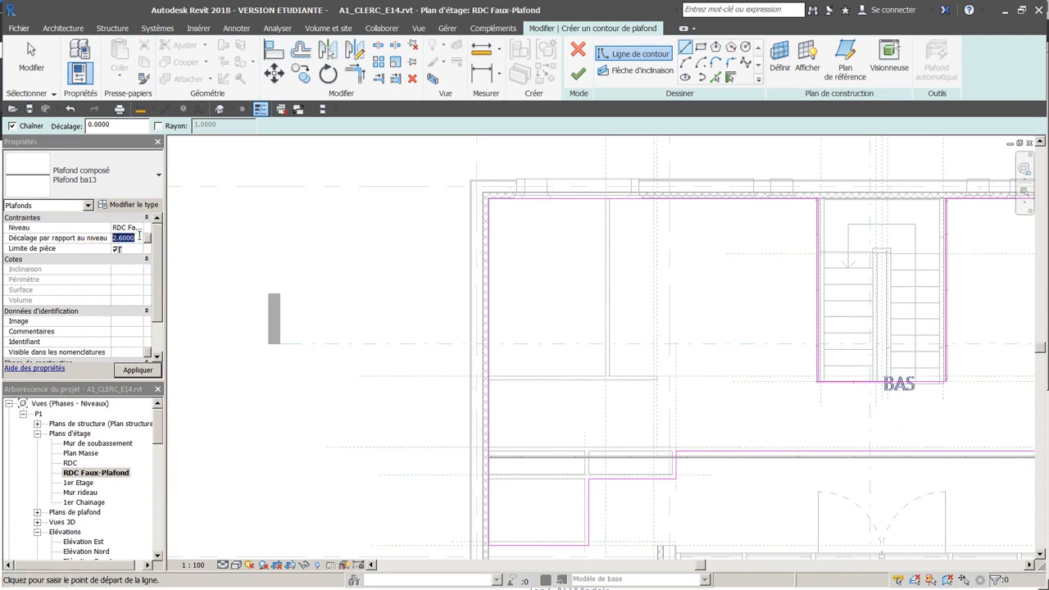
pyautogui.write('0')
pyautogui.click(136, 370)
pyautogui.click(579, 75)
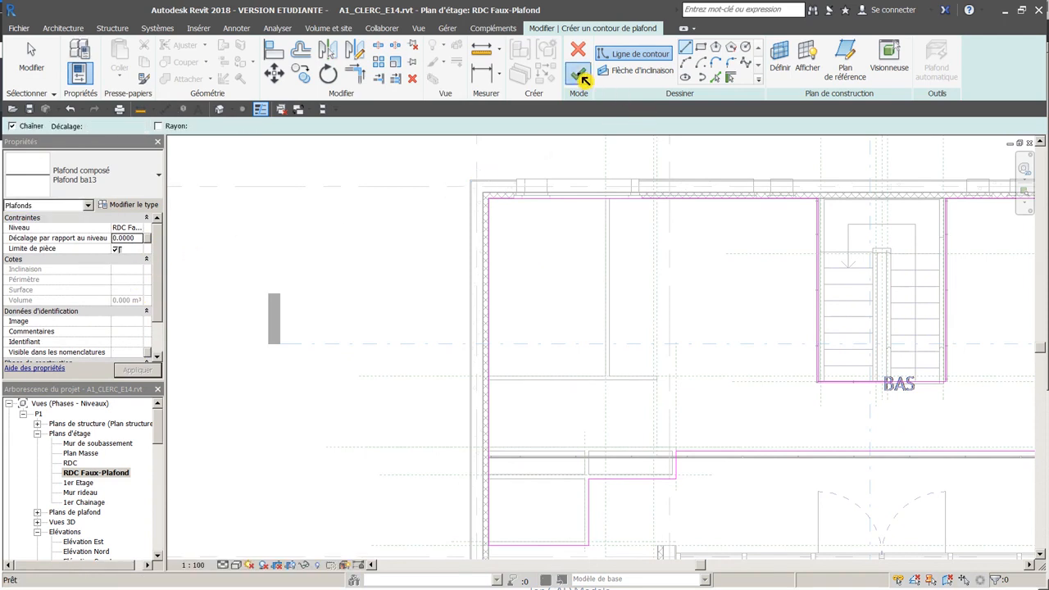
pyautogui.click(581, 76)
pyautogui.moveTo(362, 258); pyautogui.dragTo(82, 178, button='middle')
pyautogui.press('Escape')
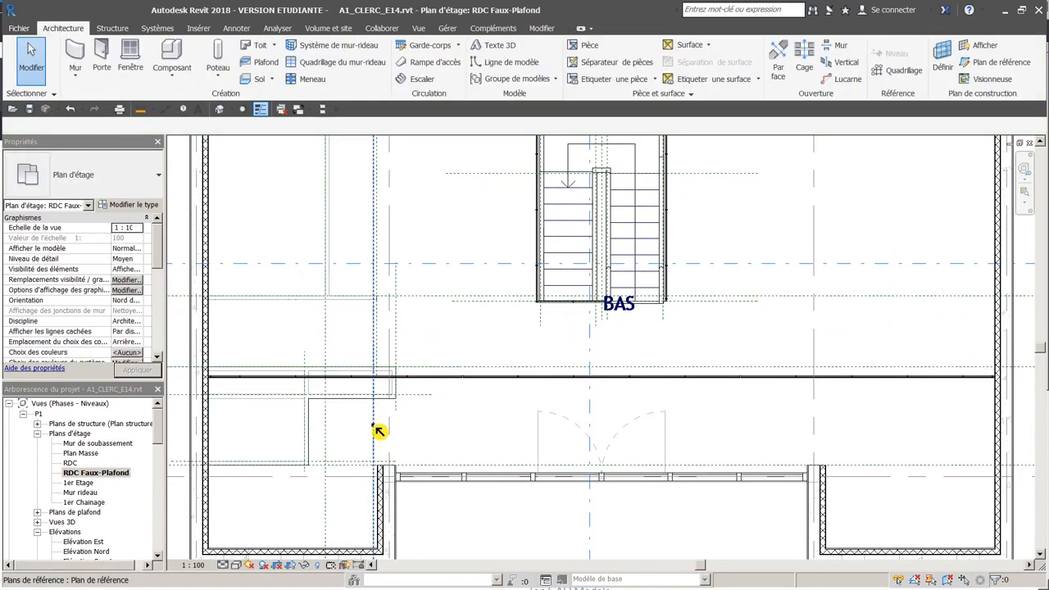
# - Open the default 3D view and examine the whole building from outside
pyautogui.click(223, 109)
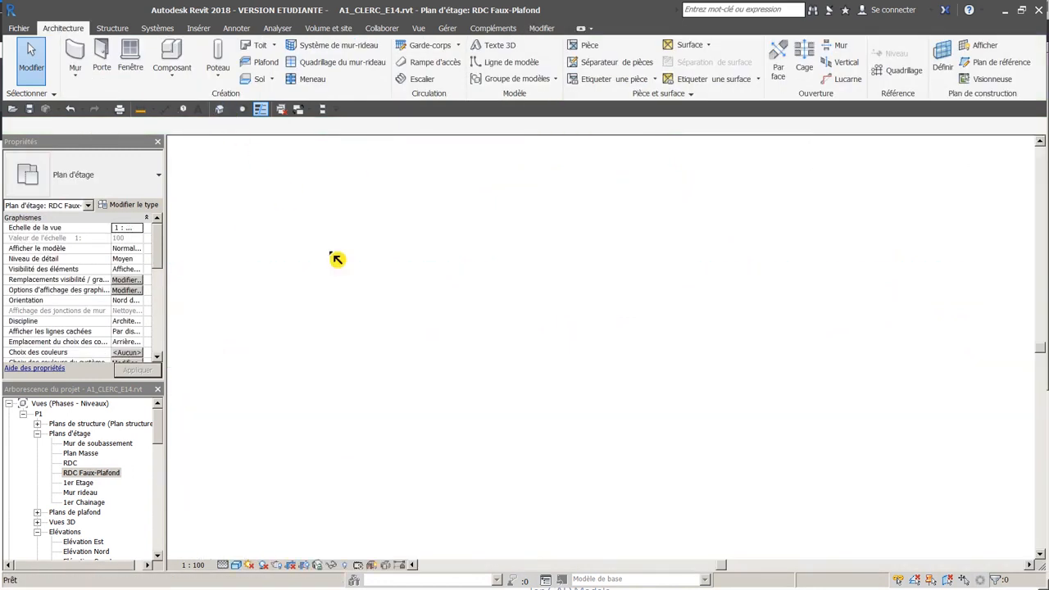
pyautogui.moveTo(629, 324); pyautogui.dragTo(548, 210, button='middle')
pyautogui.moveTo(397, 461); pyautogui.dragTo(443, 508, button='middle')
pyautogui.keyDown('shift'); pyautogui.moveTo(444, 508); pyautogui.dragTo(393, 463, button='middle'); pyautogui.keyUp('shift')
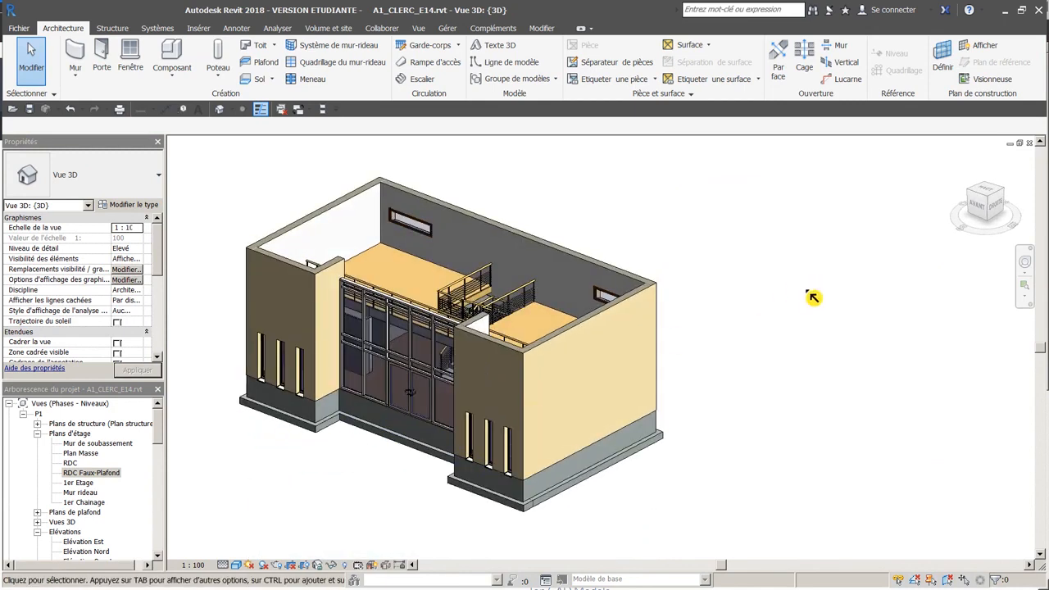
pyautogui.scroll(-1, 623, 306)
pyautogui.moveTo(582, 291); pyautogui.dragTo(617, 298, button='middle')
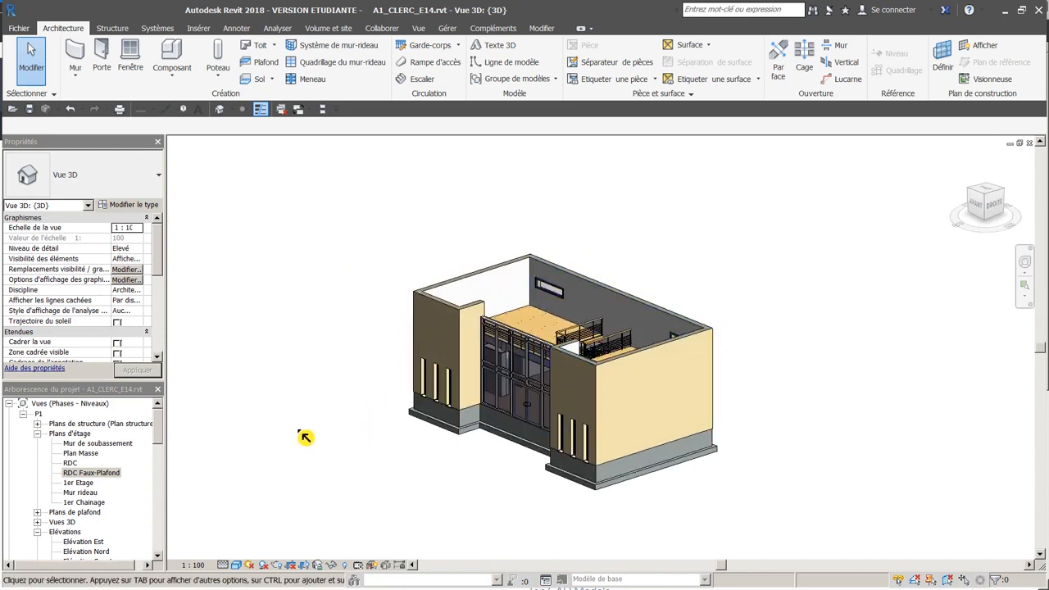
pyautogui.moveTo(418, 432); pyautogui.dragTo(373, 435, button='middle')
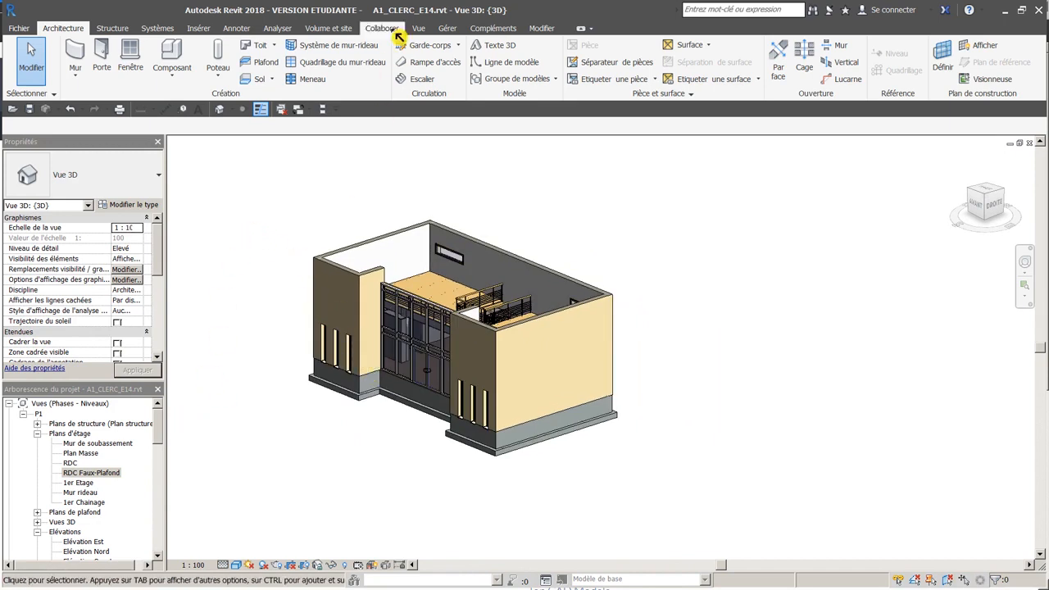
pyautogui.click(419, 30)
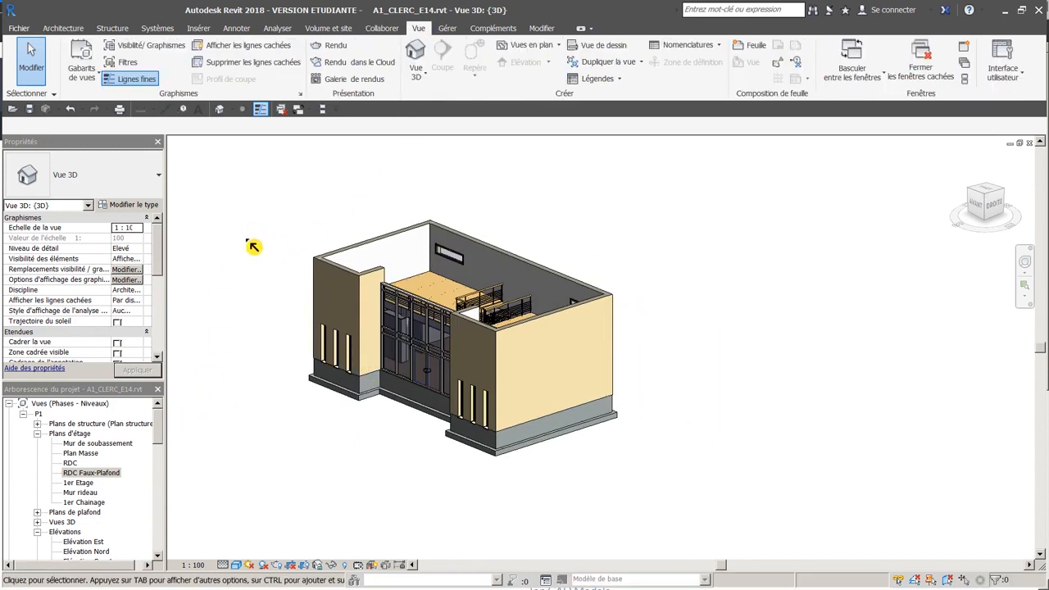
pyautogui.click(425, 77)
pyautogui.click(419, 73)
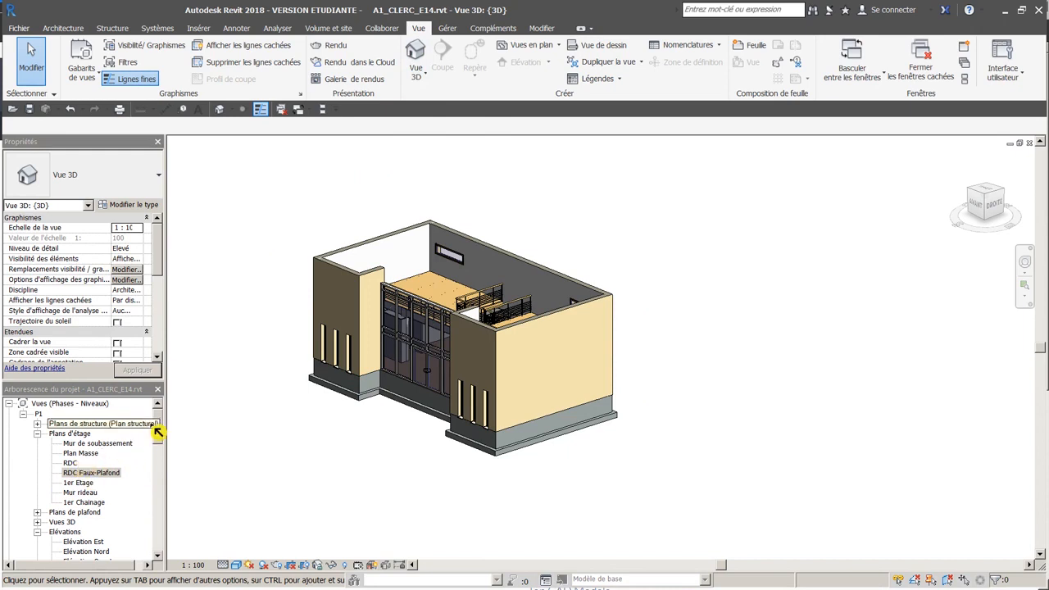
# - Open the RDC floor plan and examine the section line that runs front to back through the stairs
pyautogui.click(85, 471)
pyautogui.doubleClick(74, 464)
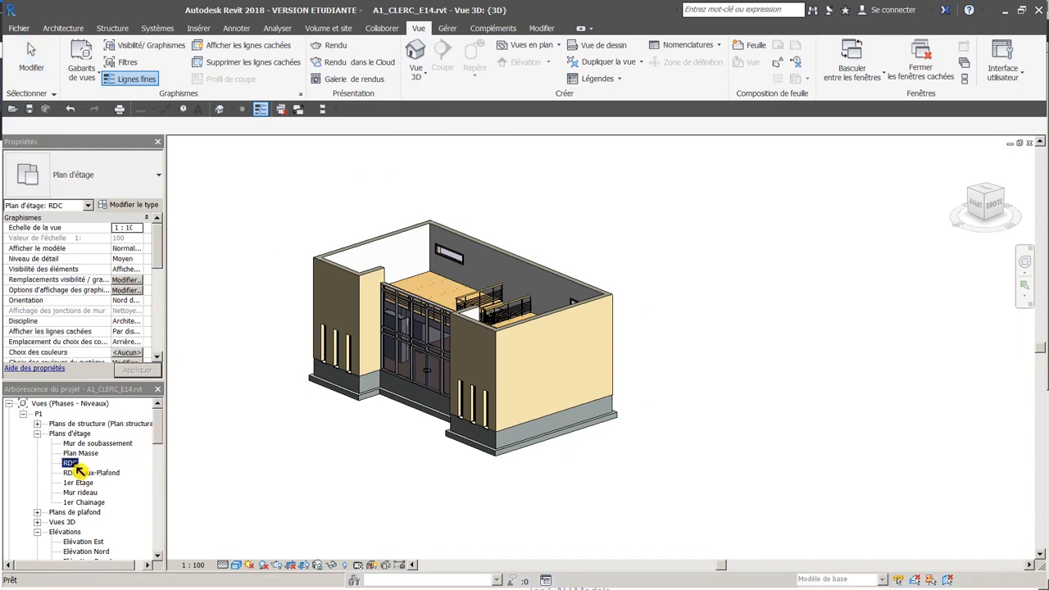
pyautogui.moveTo(662, 377); pyautogui.dragTo(409, 391, button='middle')
pyautogui.scroll(-1, 370, 382)
pyautogui.scroll(4, 370, 381)
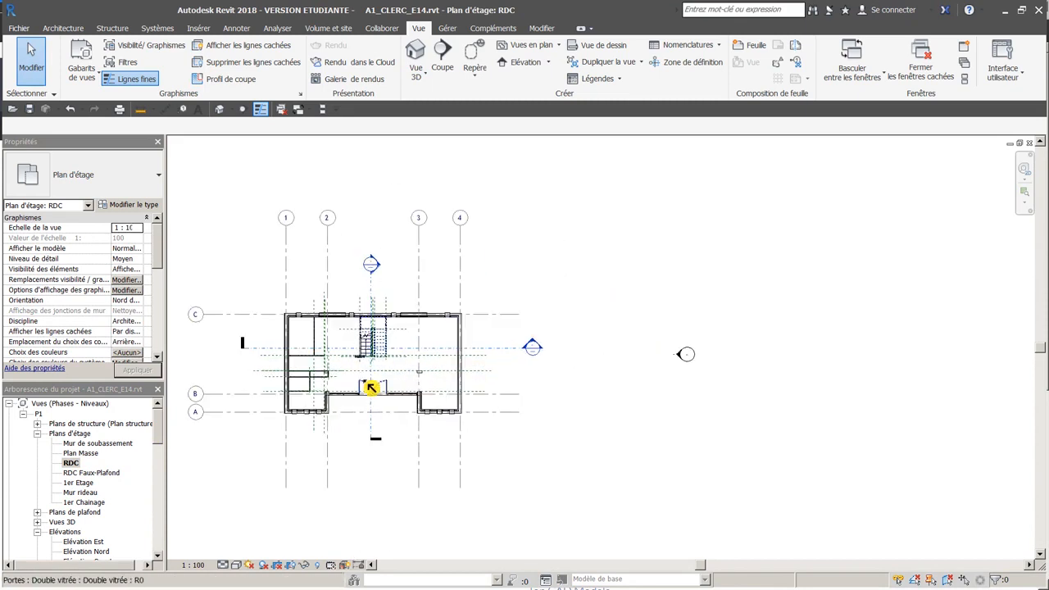
pyautogui.click(378, 244)
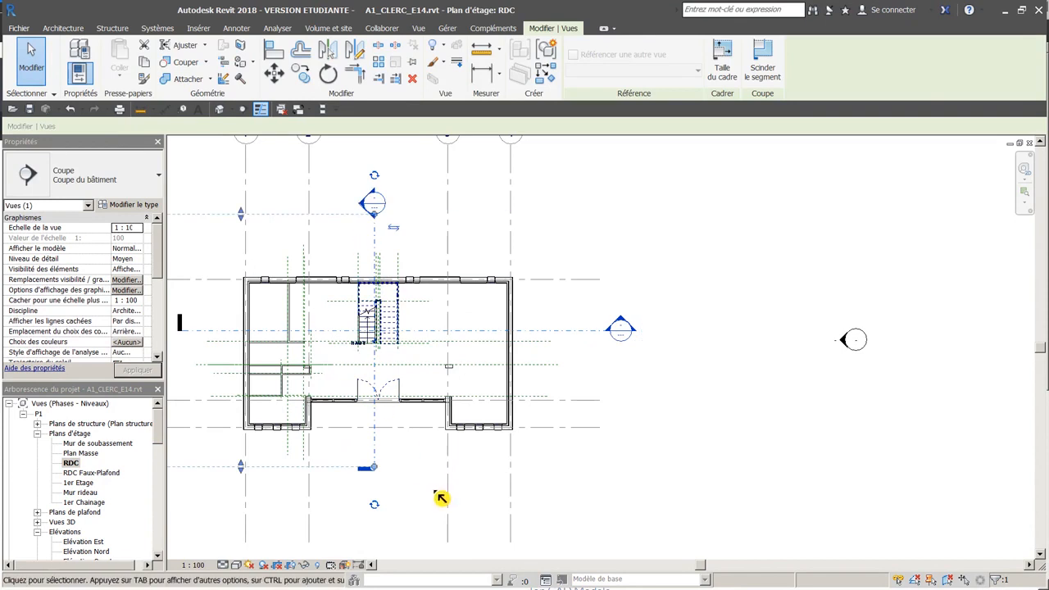
pyautogui.click(560, 487)
# - Open the Coupe 1 section and examine the ba13 ceiling beneath the floor joists against the RDC Faux-Plafond level
pyautogui.moveTo(161, 435); pyautogui.dragTo(162, 463)
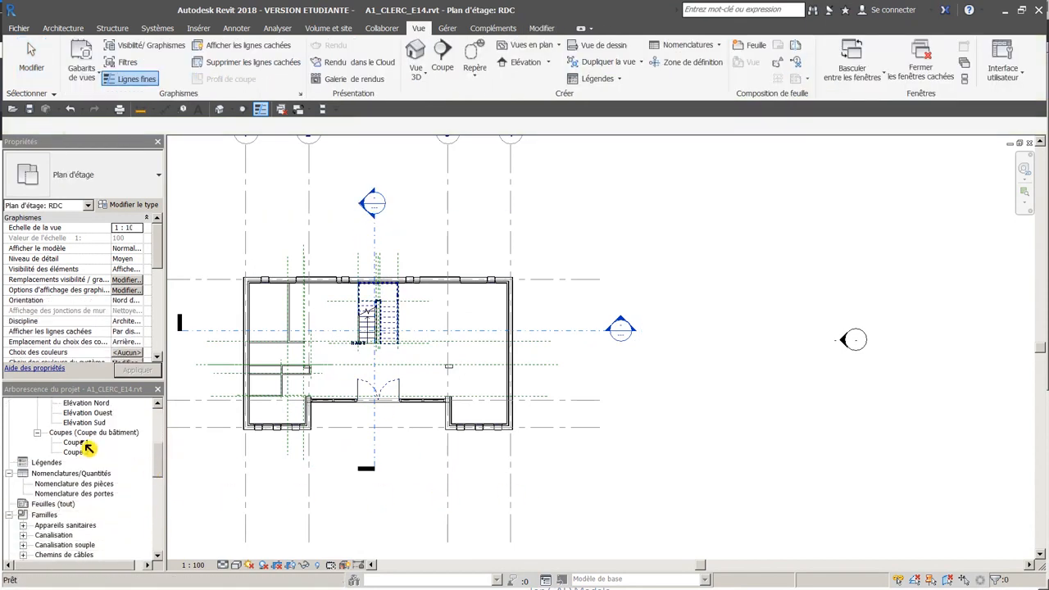
pyautogui.doubleClick(76, 443)
pyautogui.moveTo(370, 418); pyautogui.dragTo(520, 416, button='middle')
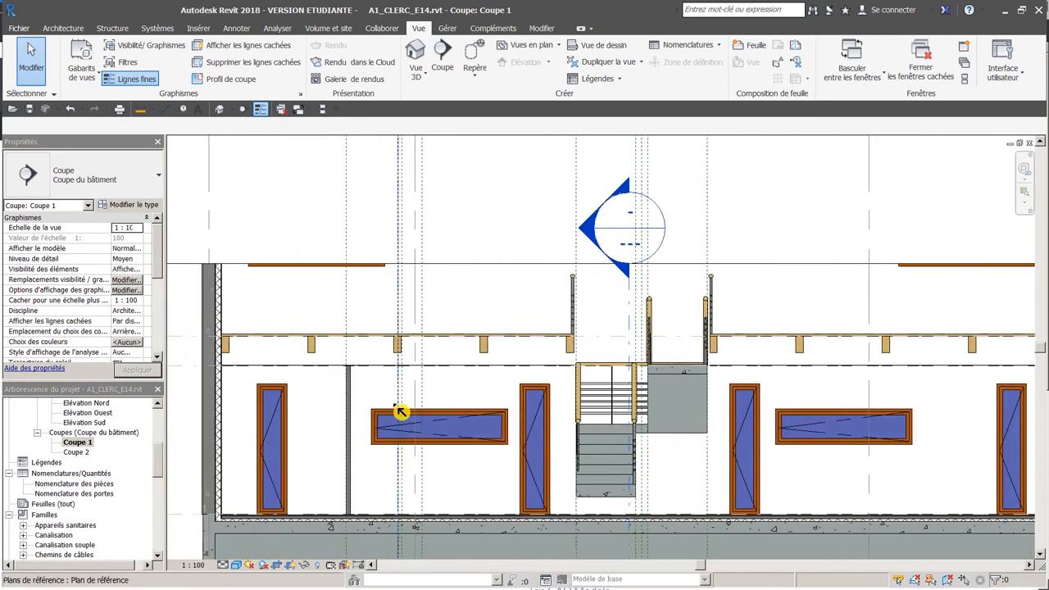
pyautogui.scroll(1, 459, 390)
pyautogui.moveTo(702, 392); pyautogui.dragTo(244, 400, button='middle')
pyautogui.scroll(4, 548, 391)
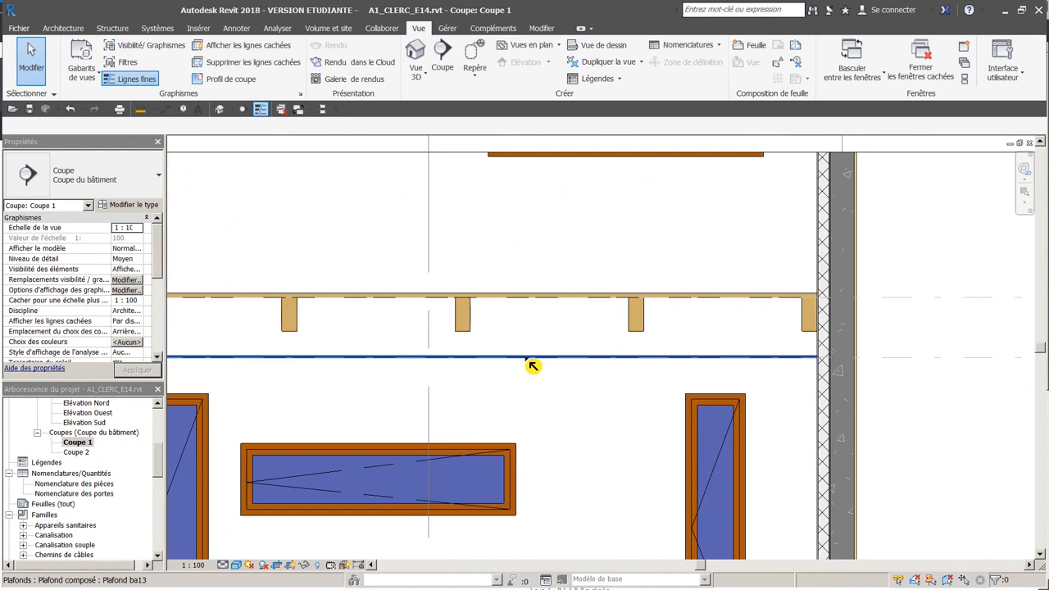
pyautogui.scroll(-4, 575, 378)
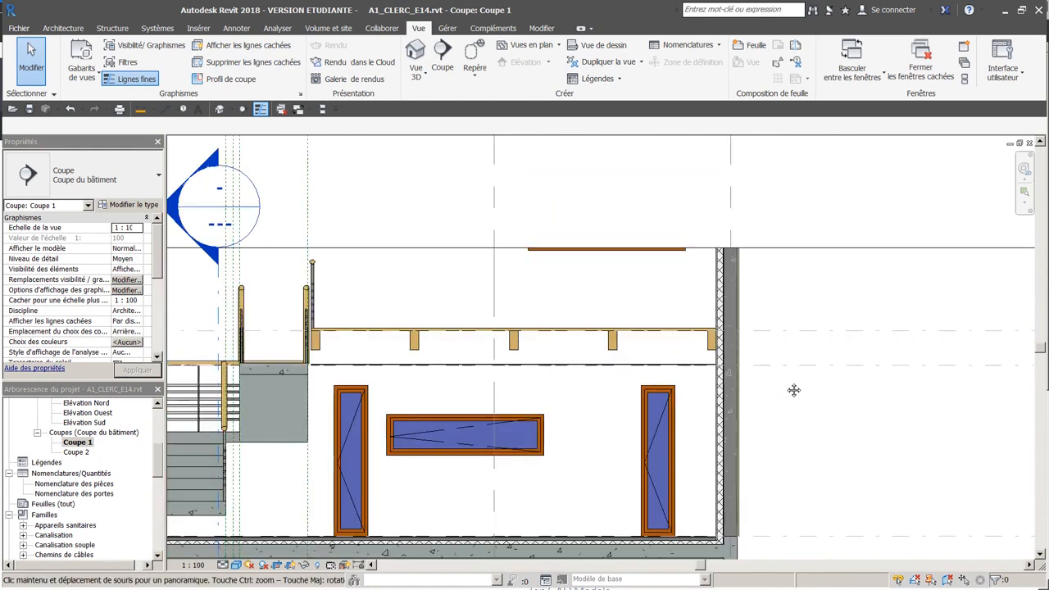
pyautogui.moveTo(785, 388); pyautogui.dragTo(345, 398, button='middle')
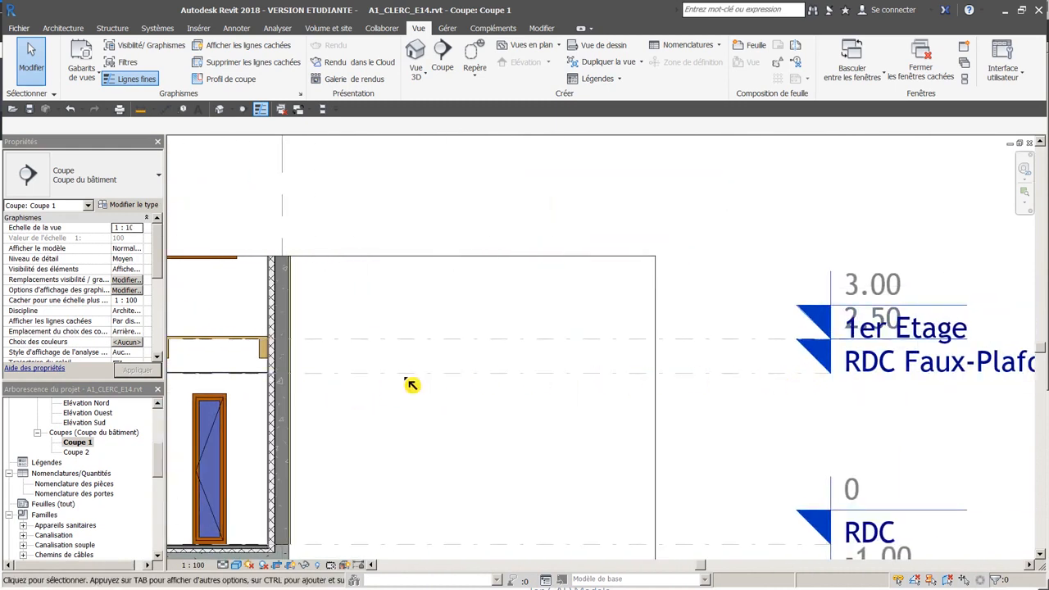
pyautogui.moveTo(326, 395); pyautogui.dragTo(811, 394, button='middle')
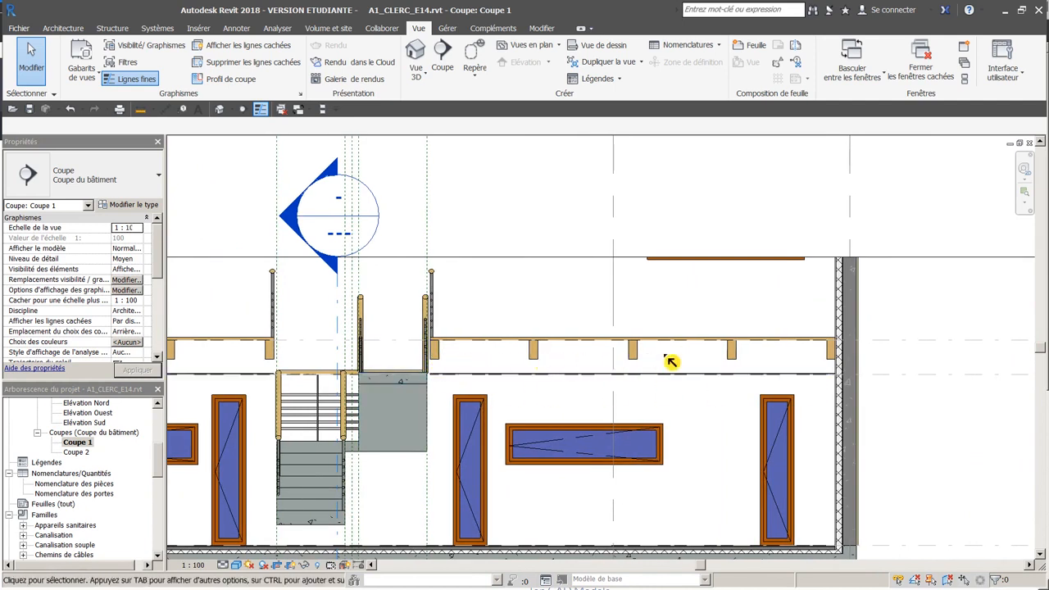
pyautogui.moveTo(430, 369); pyautogui.dragTo(621, 382, button='middle')
pyautogui.moveTo(347, 395); pyautogui.dragTo(511, 398, button='middle')
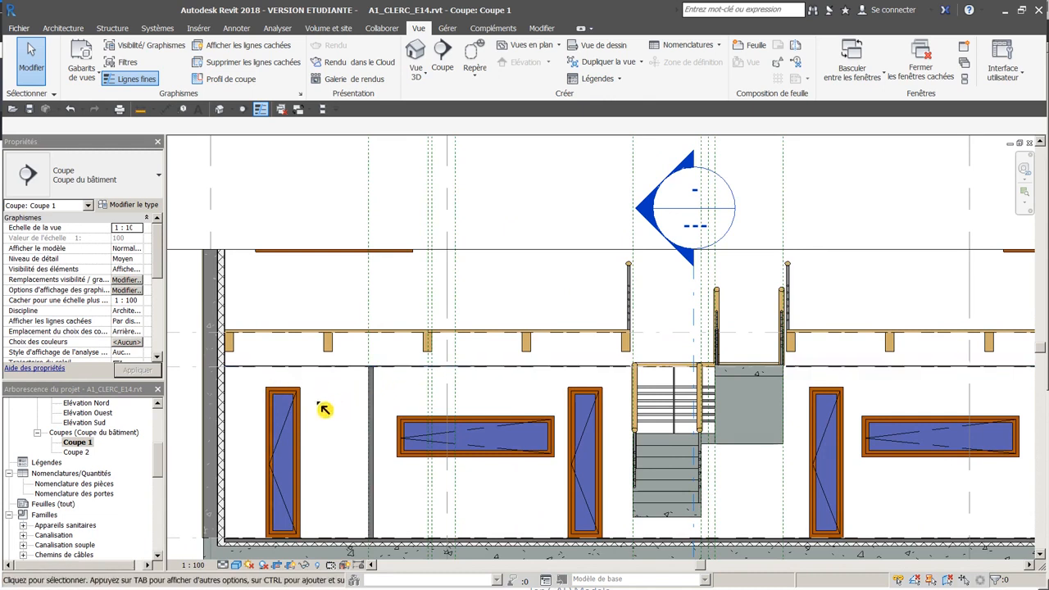
# - Open the Coupe 2 section and examine the false ceiling around the staircase and beam
pyautogui.doubleClick(79, 452)
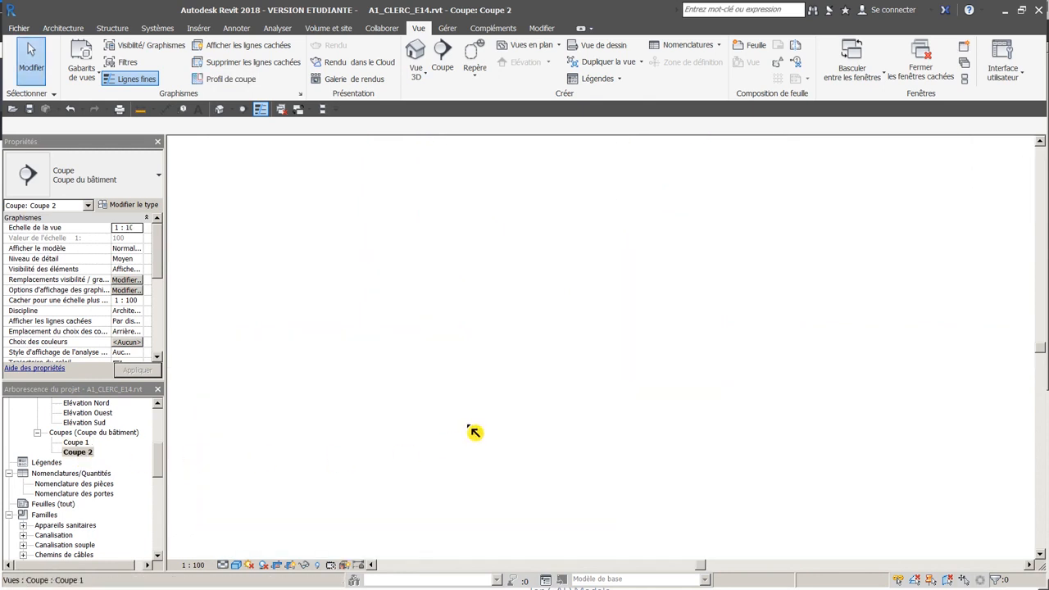
pyautogui.scroll(4, 480, 421)
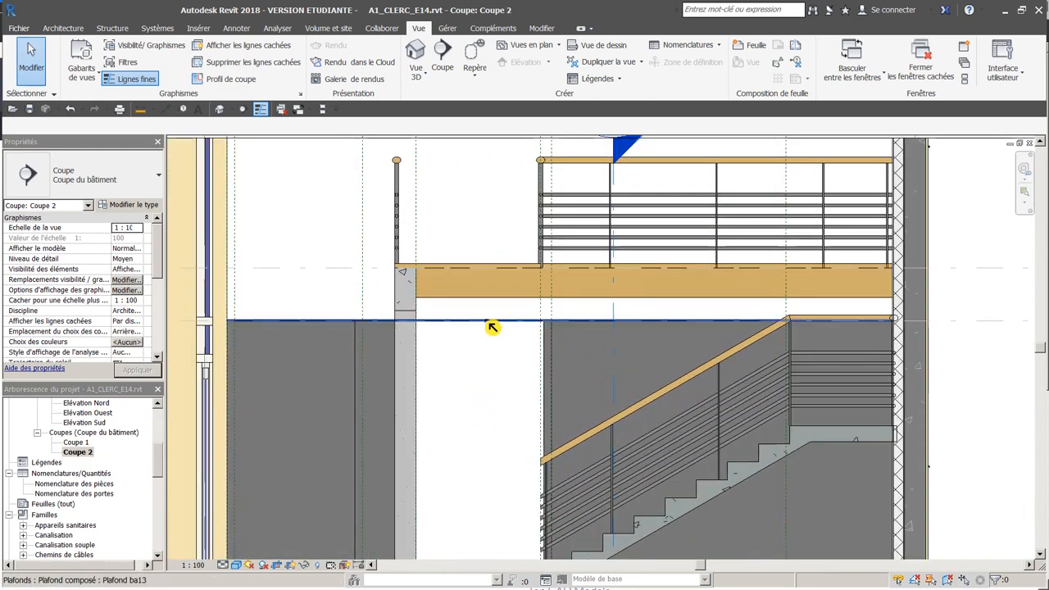
pyautogui.moveTo(501, 345); pyautogui.dragTo(489, 306, button='middle')
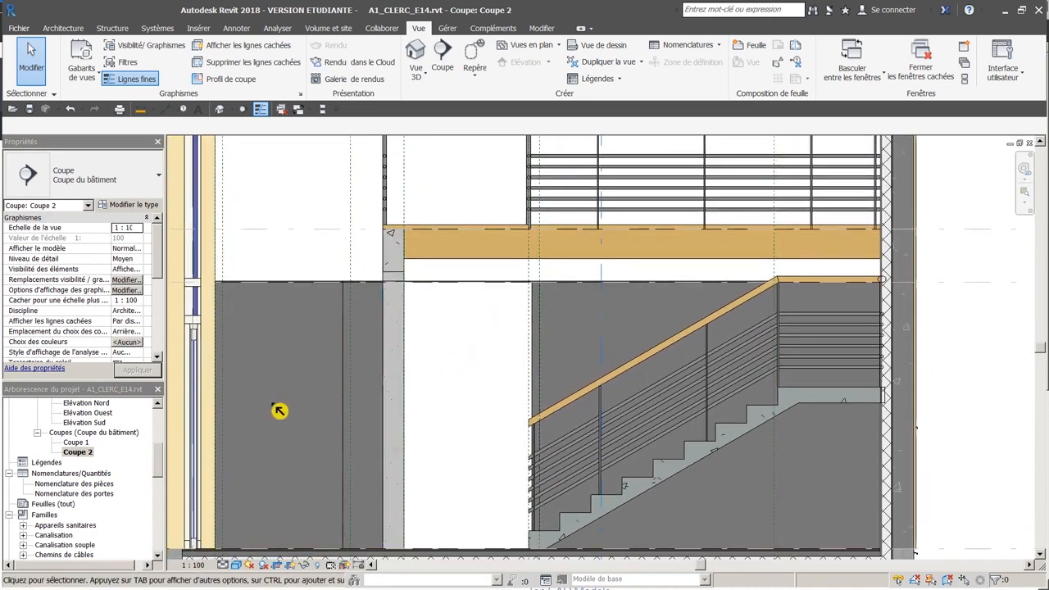
# - Return to the RDC Faux-Plafond floor plan and examine the ceiling outline around the stairwell and rooms
pyautogui.scroll(4, 164, 438)
pyautogui.moveTo(161, 433); pyautogui.dragTo(160, 426)
pyautogui.doubleClick(69, 474)
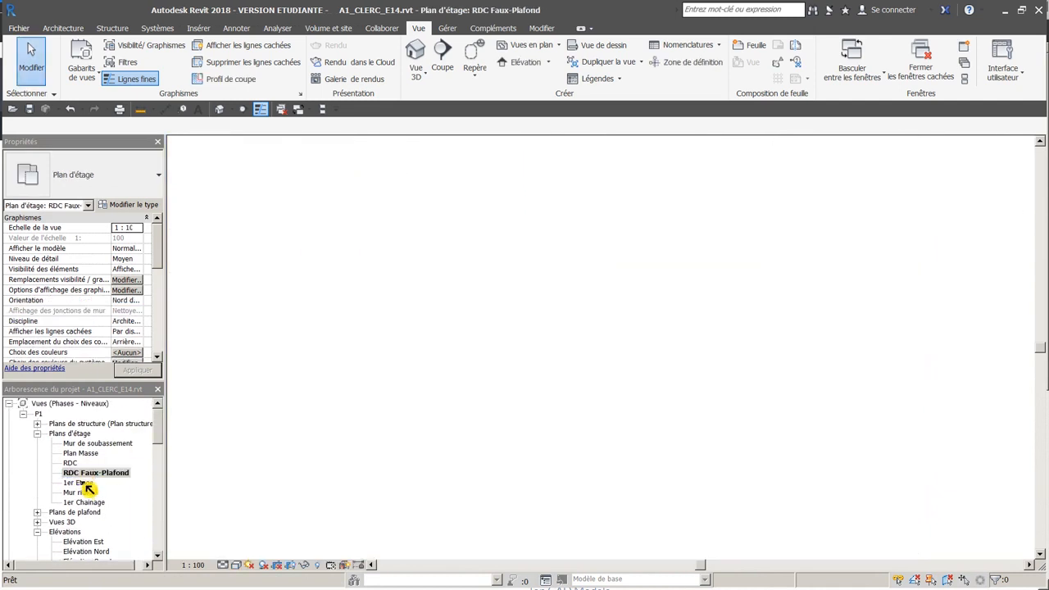
pyautogui.scroll(-2, 451, 415)
pyautogui.moveTo(497, 417); pyautogui.dragTo(343, 463, button='middle')
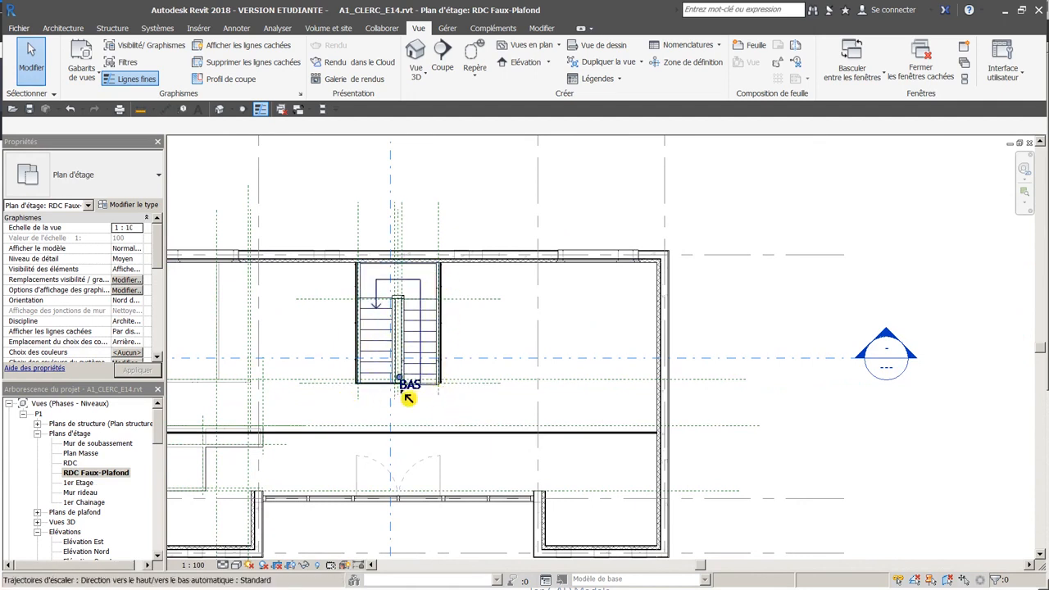
pyautogui.moveTo(294, 417); pyautogui.dragTo(407, 383, button='middle')
pyautogui.scroll(-1, 351, 429)
pyautogui.scroll(1, 339, 434)
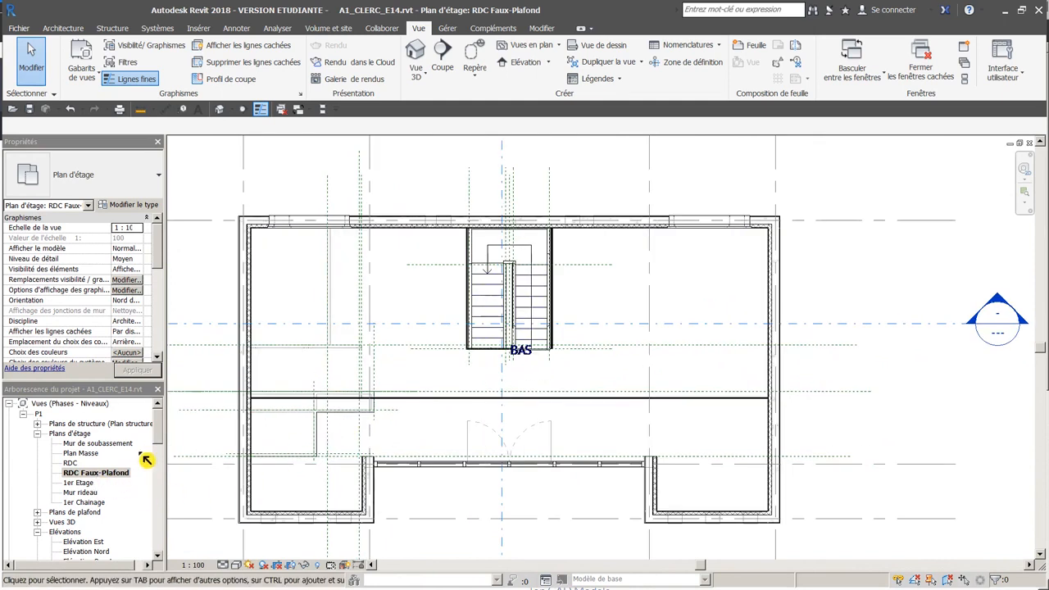
# - Reopen the Coupe 1 section to examine the ceiling on both sides of the stairs
pyautogui.moveTo(160, 428); pyautogui.dragTo(154, 462)
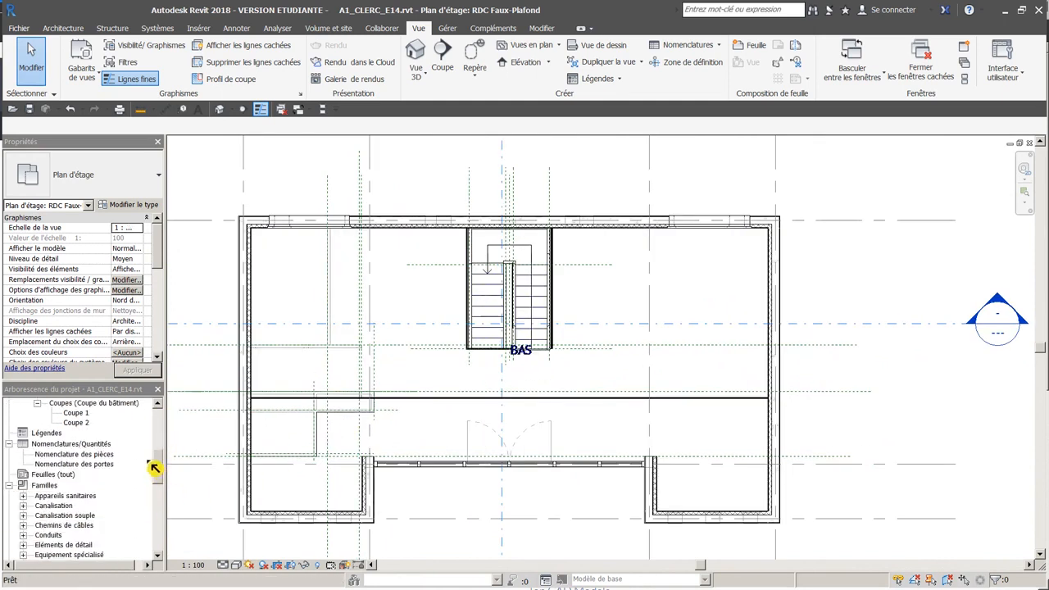
pyautogui.doubleClick(81, 416)
pyautogui.scroll(2, 461, 377)
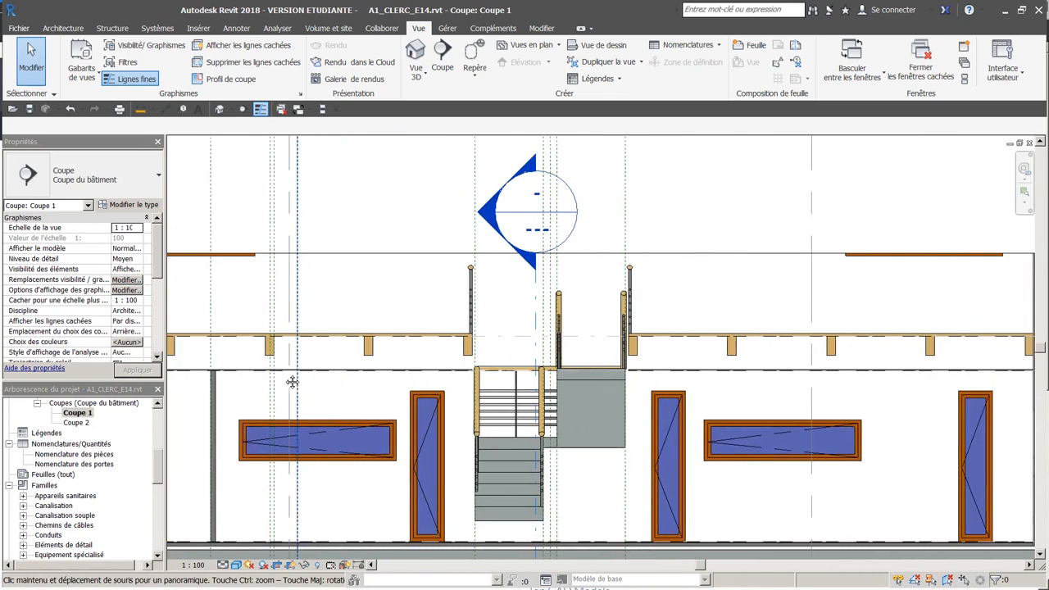
# - Follow the false ceiling along the Coupe 1 section from the far outer wall back to the full building width
pyautogui.moveTo(752, 375); pyautogui.dragTo(436, 390, button='middle')
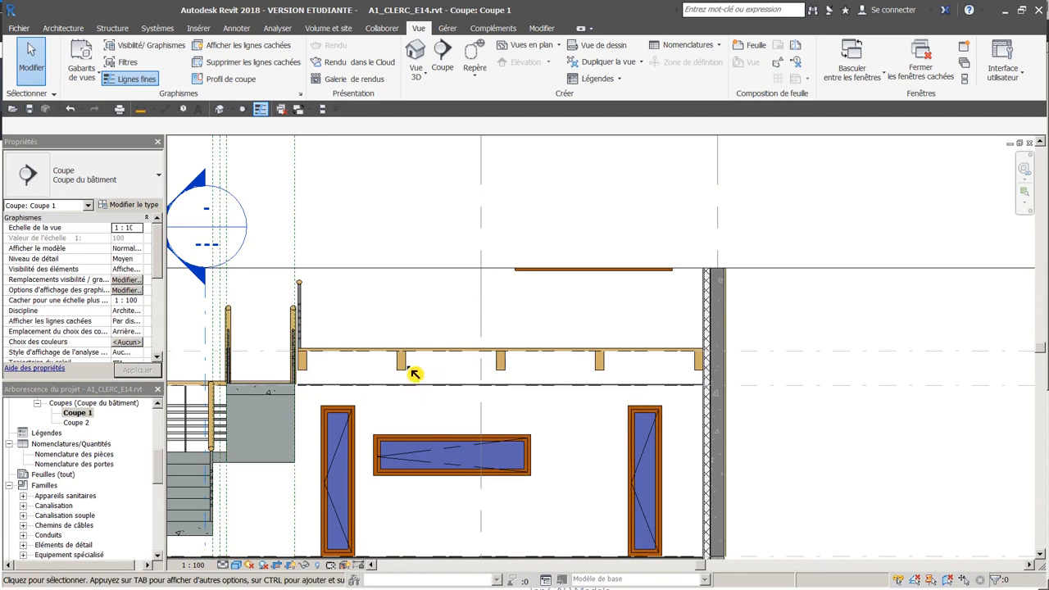
pyautogui.moveTo(468, 394); pyautogui.dragTo(652, 393, button='middle')
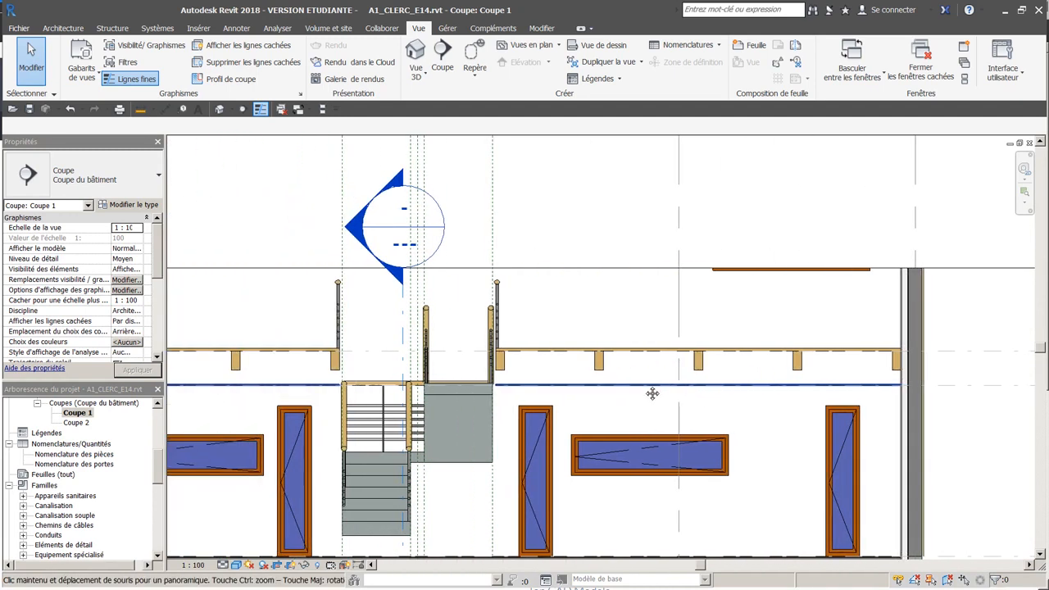
pyautogui.scroll(-2, 335, 421)
pyautogui.moveTo(335, 421); pyautogui.dragTo(503, 410, button='middle')
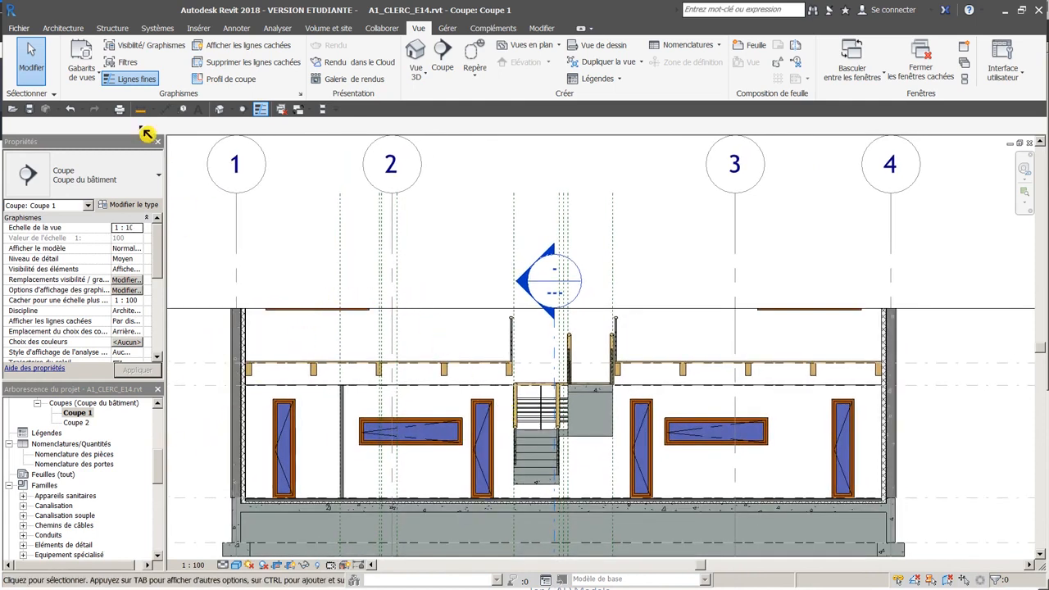
# - Open the default 3D view and examine the whole building model
pyautogui.click(218, 109)
pyautogui.scroll(-1, 402, 357)
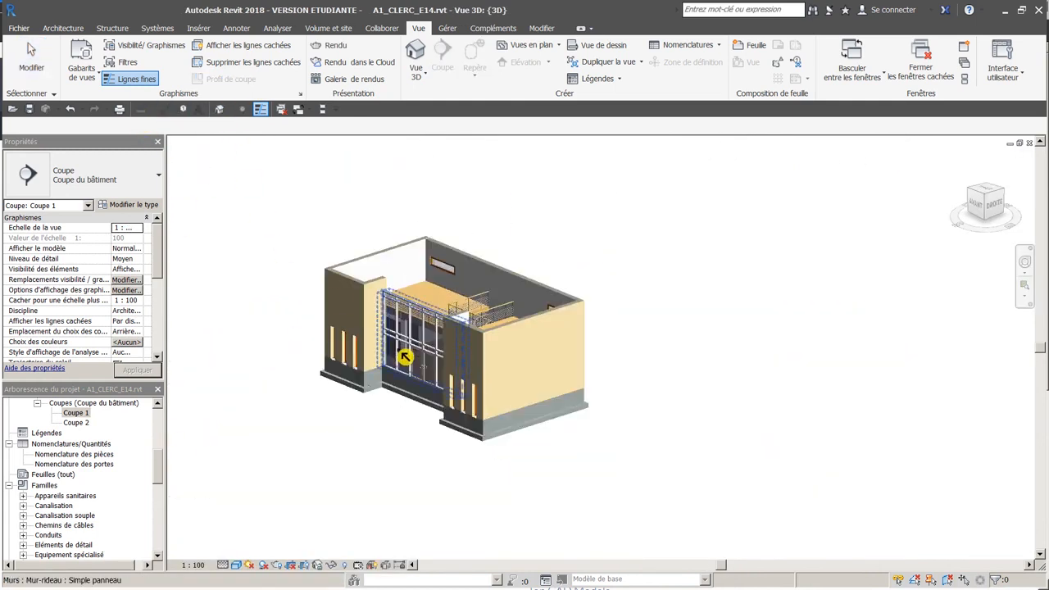
pyautogui.scroll(2, 402, 359)
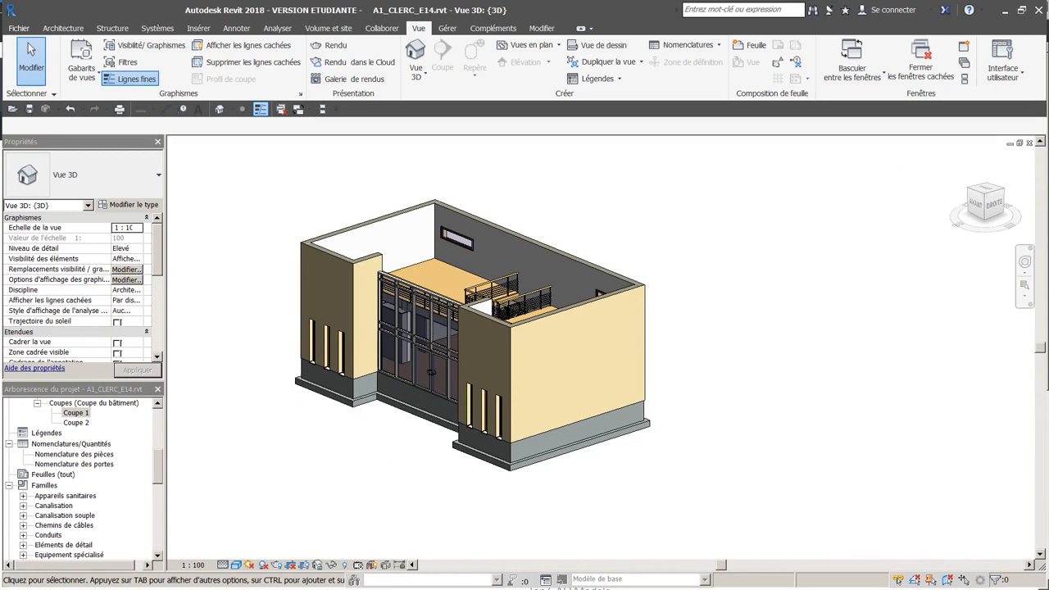
# - Open the RDC floor plan and examine the room layout on the ground floor
pyautogui.moveTo(160, 463); pyautogui.dragTo(155, 419)
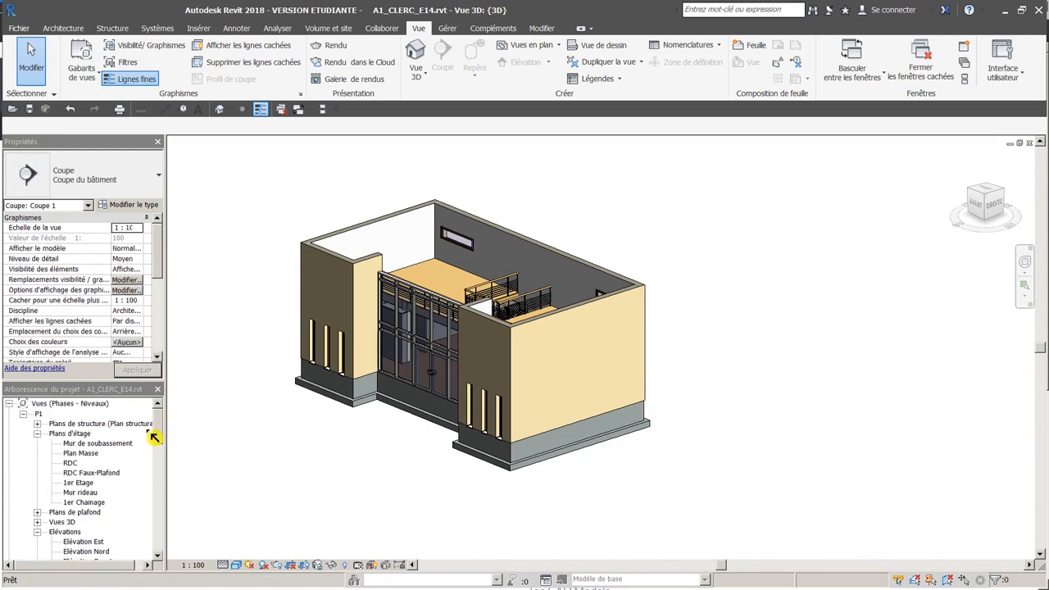
pyautogui.doubleClick(72, 464)
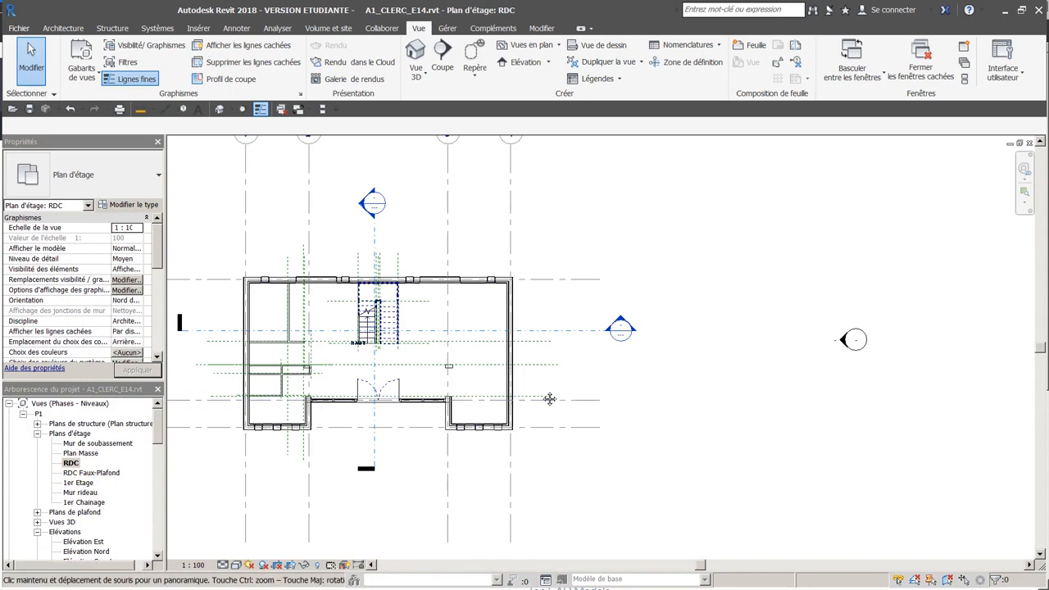
pyautogui.moveTo(549, 398); pyautogui.dragTo(623, 417, button='middle')
pyautogui.scroll(3, 346, 344)
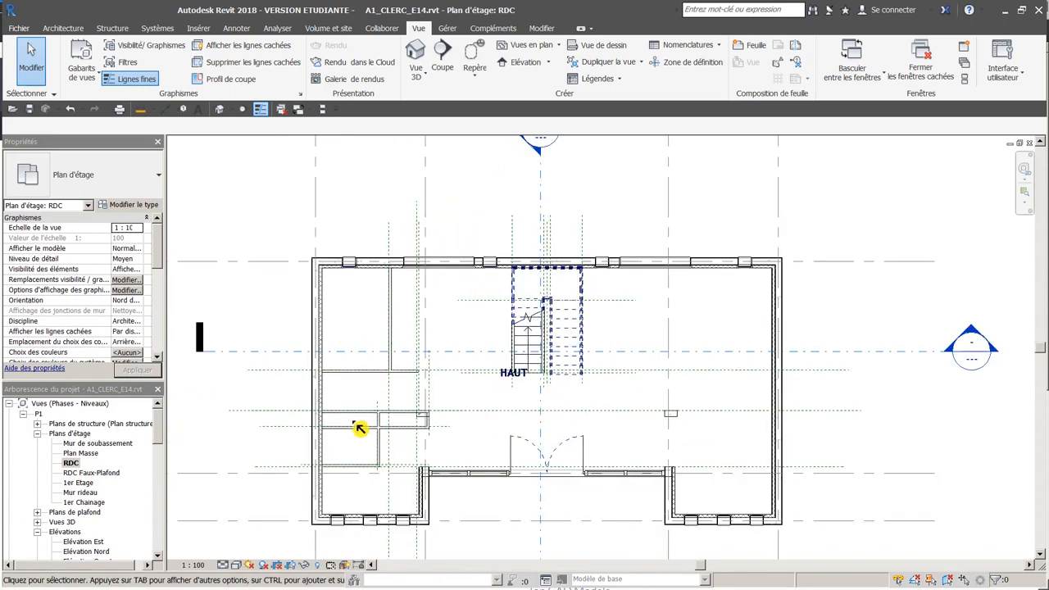
# - Switch to Dossier Support A1.pdf, examine the exterior doors on sheet A1 04 - Plan RdC - Coté, and return to Revit
pyautogui.hotkey('alt', 'Tab')
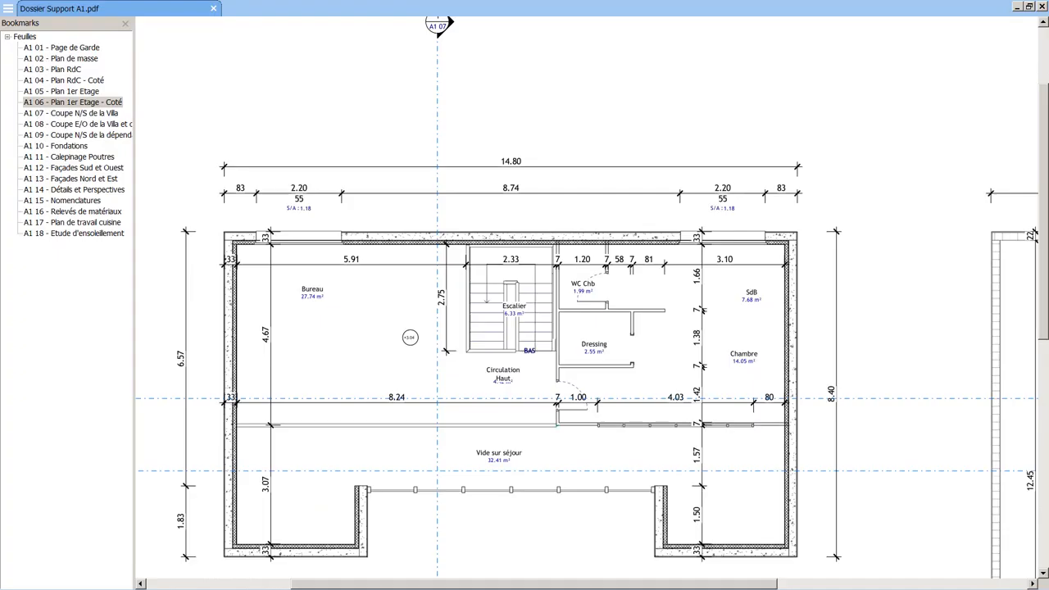
pyautogui.click(71, 81)
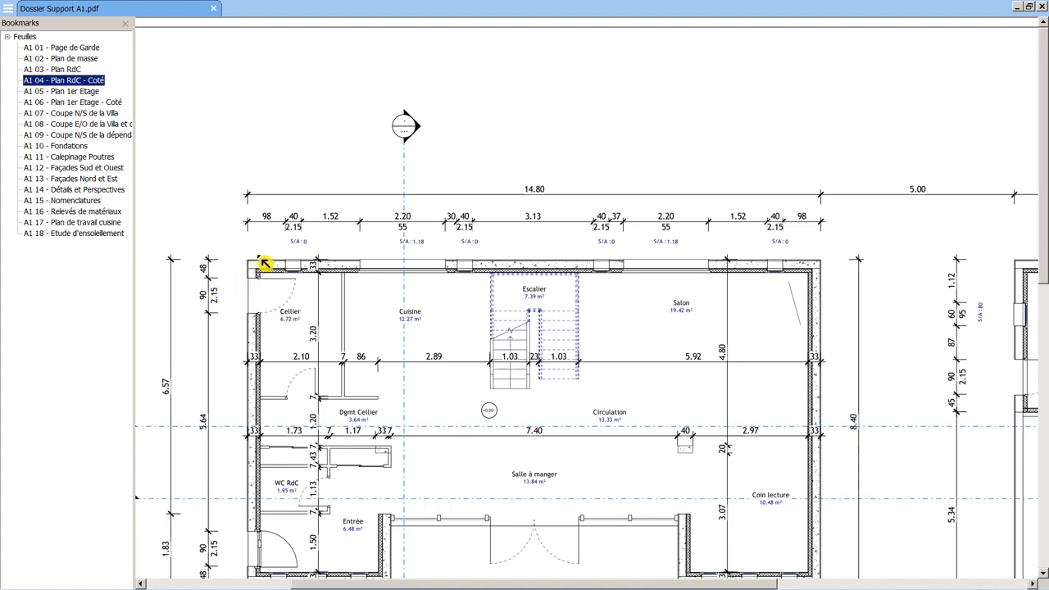
pyautogui.scroll(-1, 253, 269)
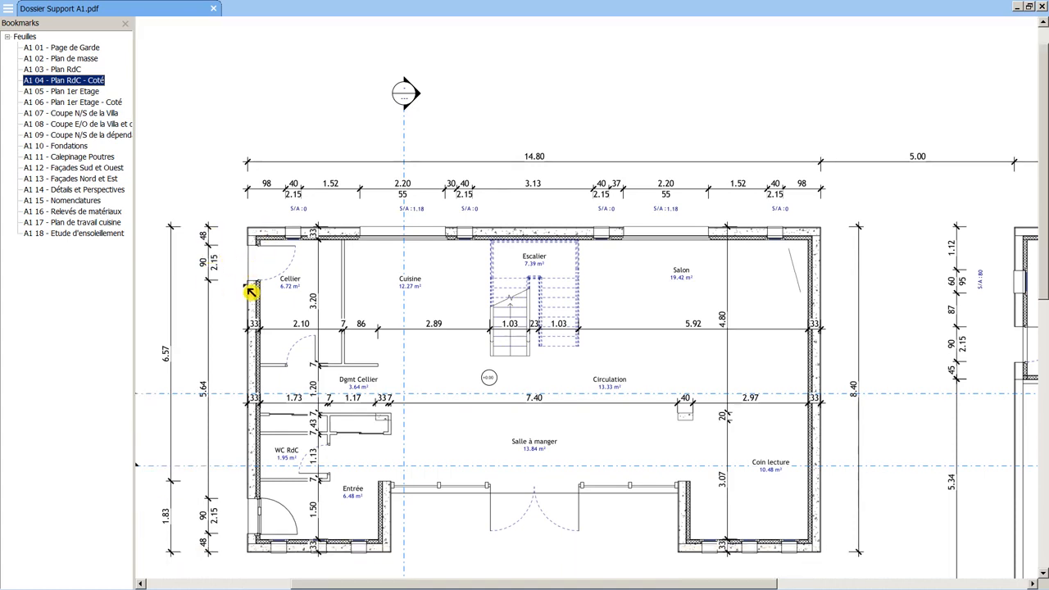
pyautogui.scroll(1, 251, 290)
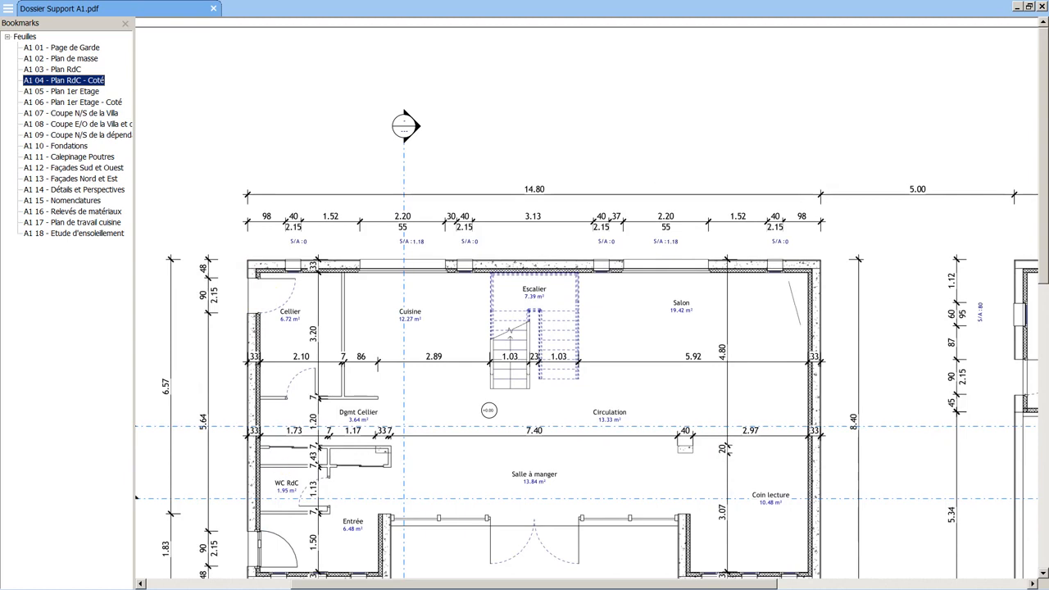
pyautogui.hotkey('alt', 'Tab')
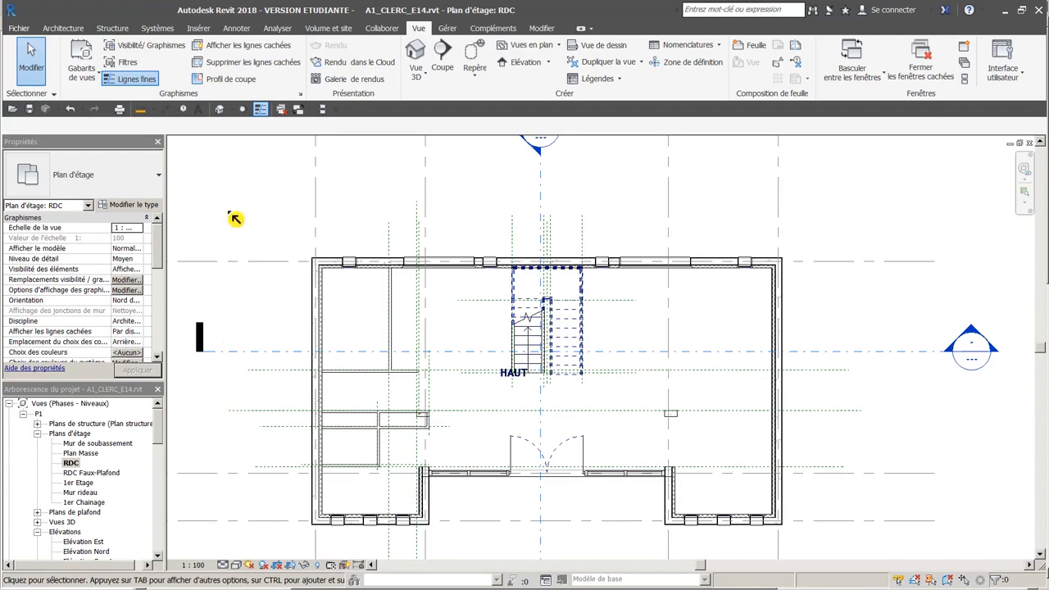
# - Start loading a family and preview Entrée (avec angle d'ouverture).rfa in the France library's Portes folder
pyautogui.click(199, 29)
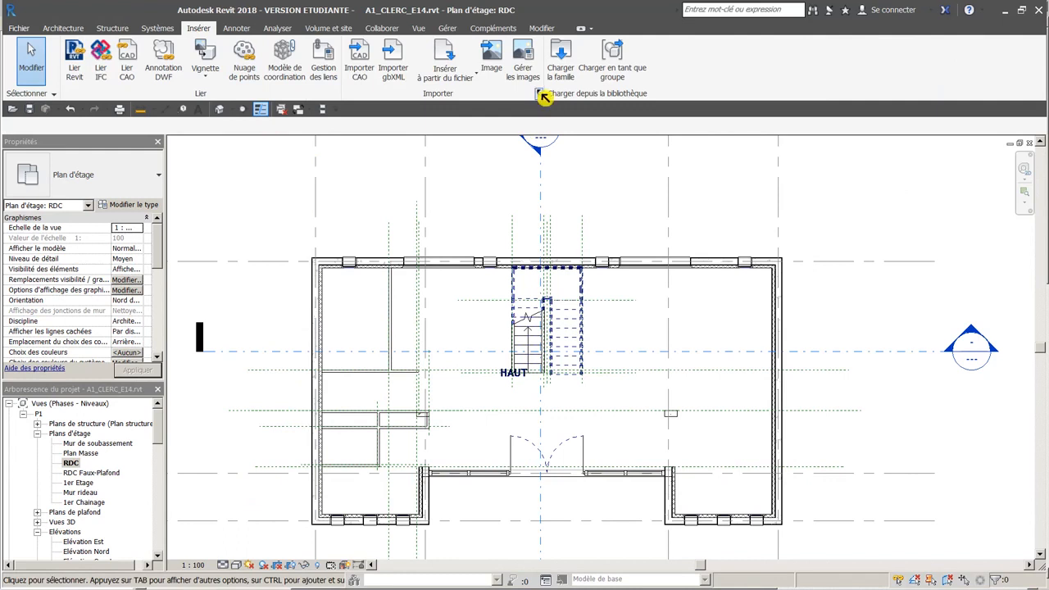
pyautogui.click(560, 59)
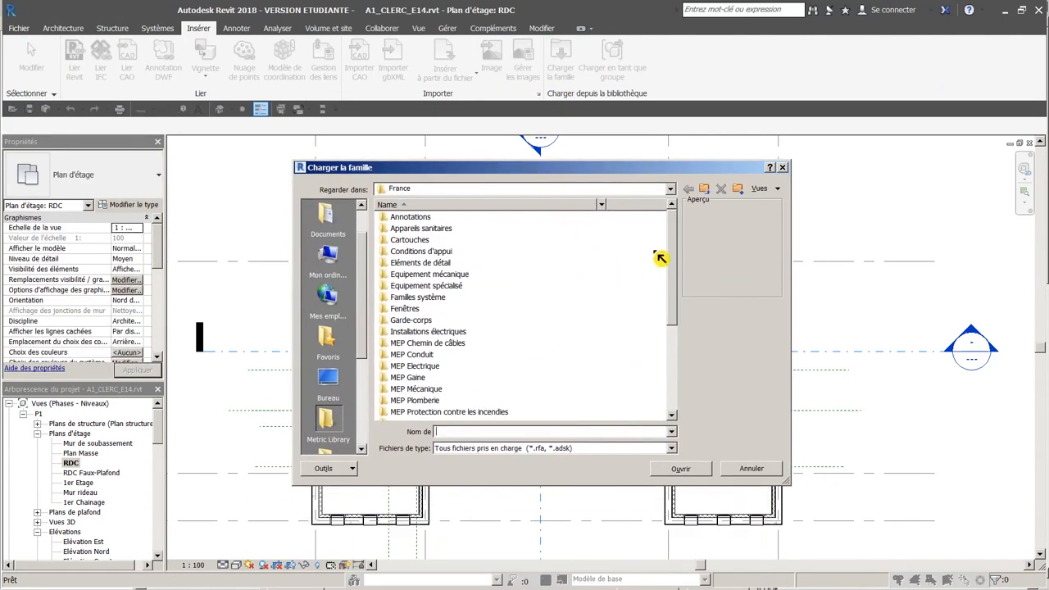
pyautogui.moveTo(681, 257); pyautogui.dragTo(681, 349)
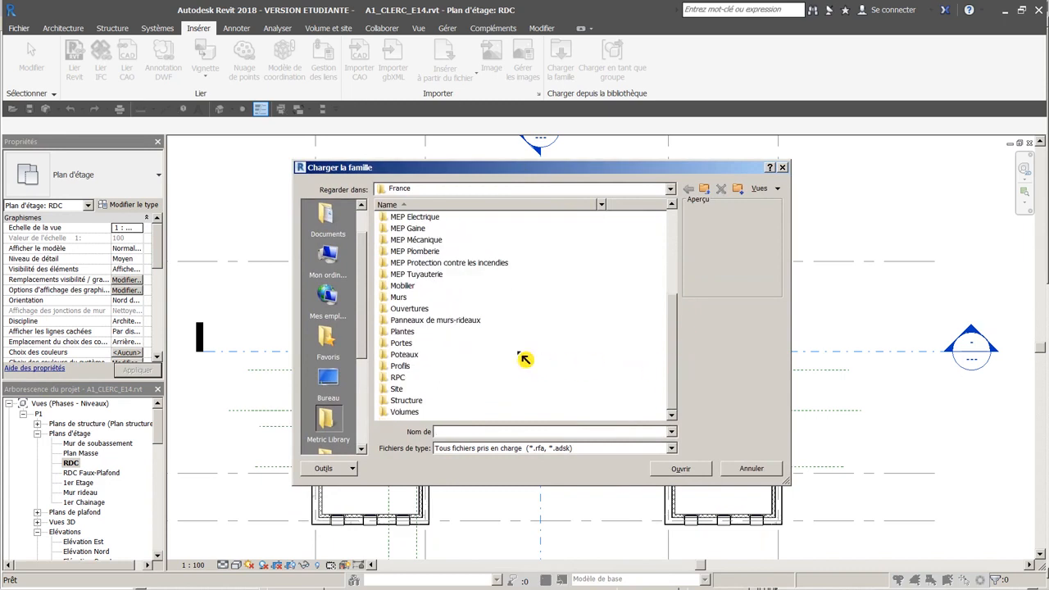
pyautogui.doubleClick(404, 345)
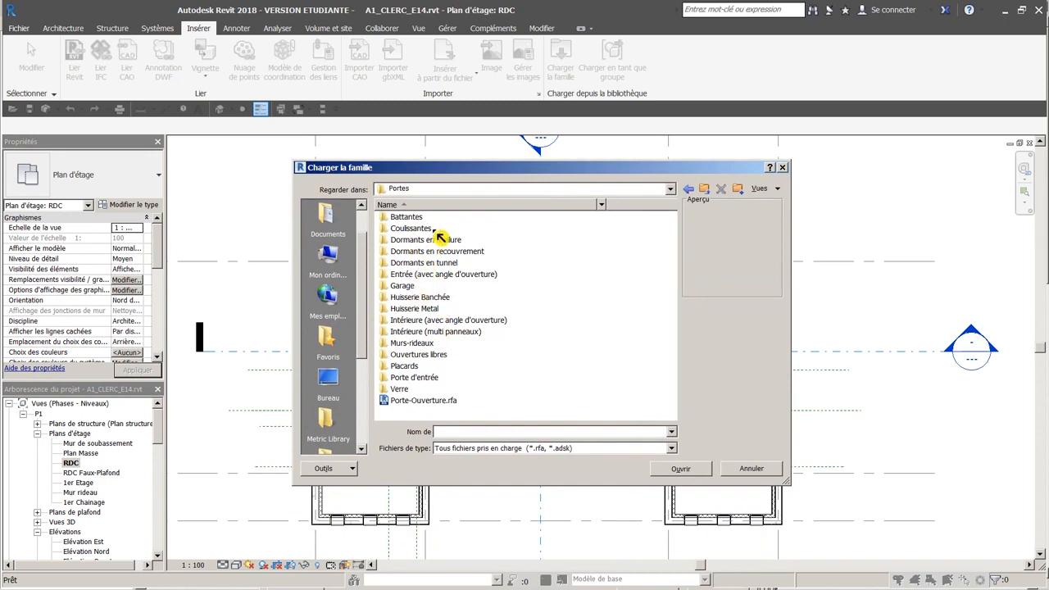
pyautogui.doubleClick(435, 277)
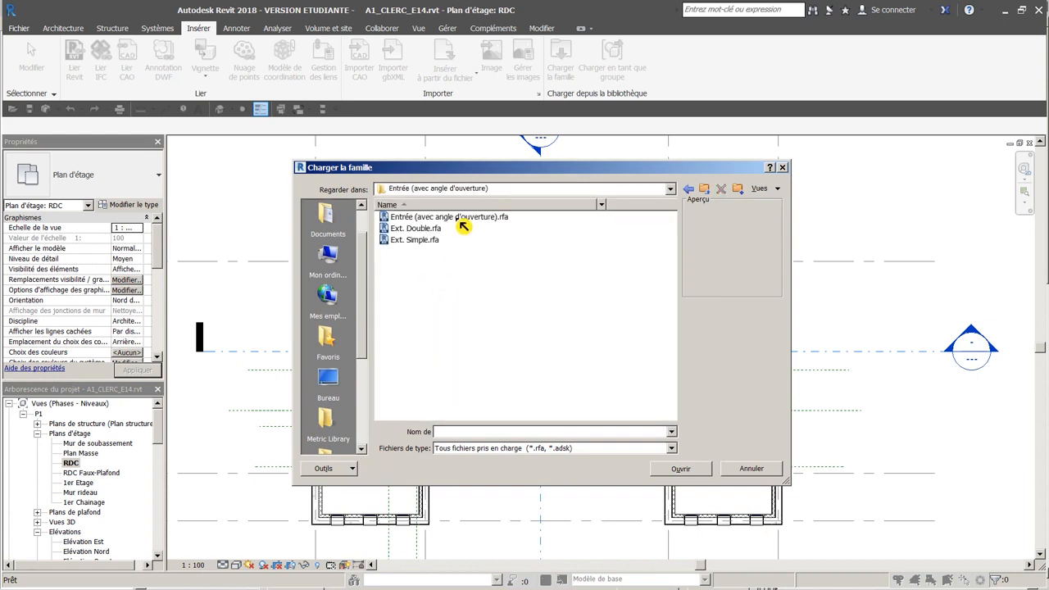
pyautogui.click(461, 220)
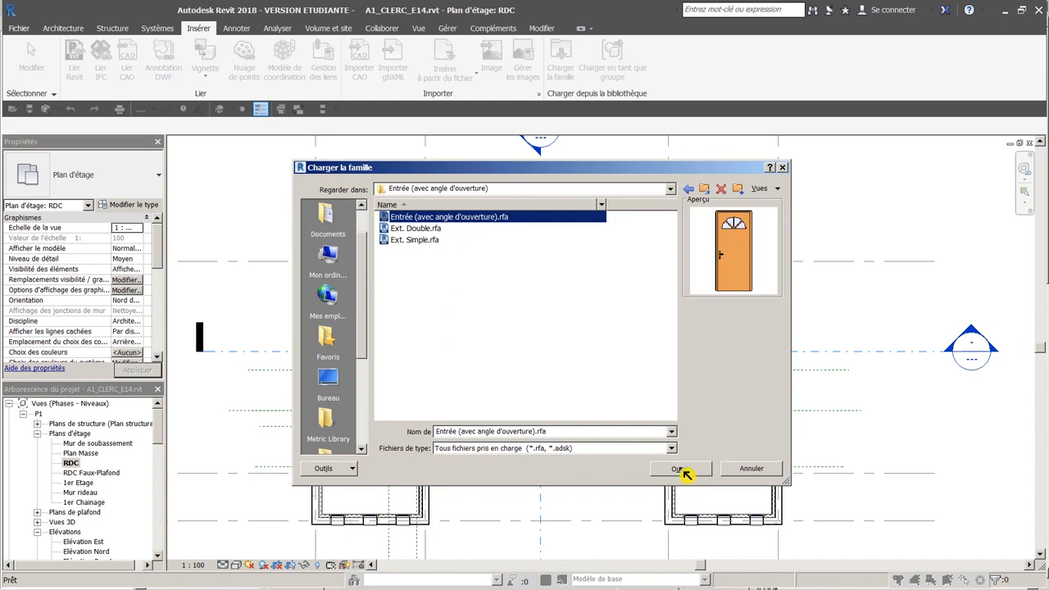
pyautogui.click(669, 189)
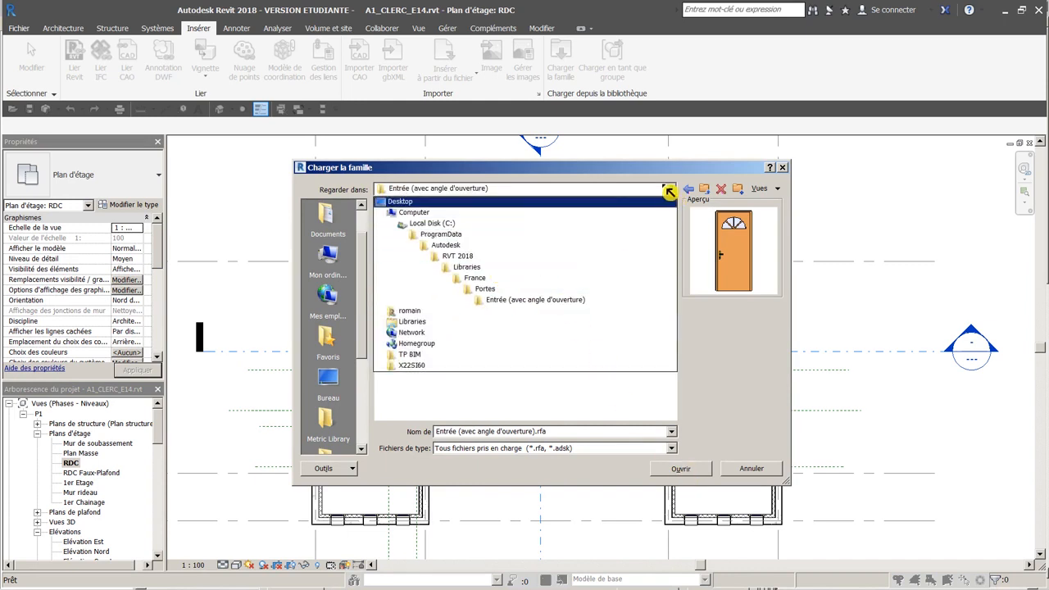
pyautogui.click(670, 190)
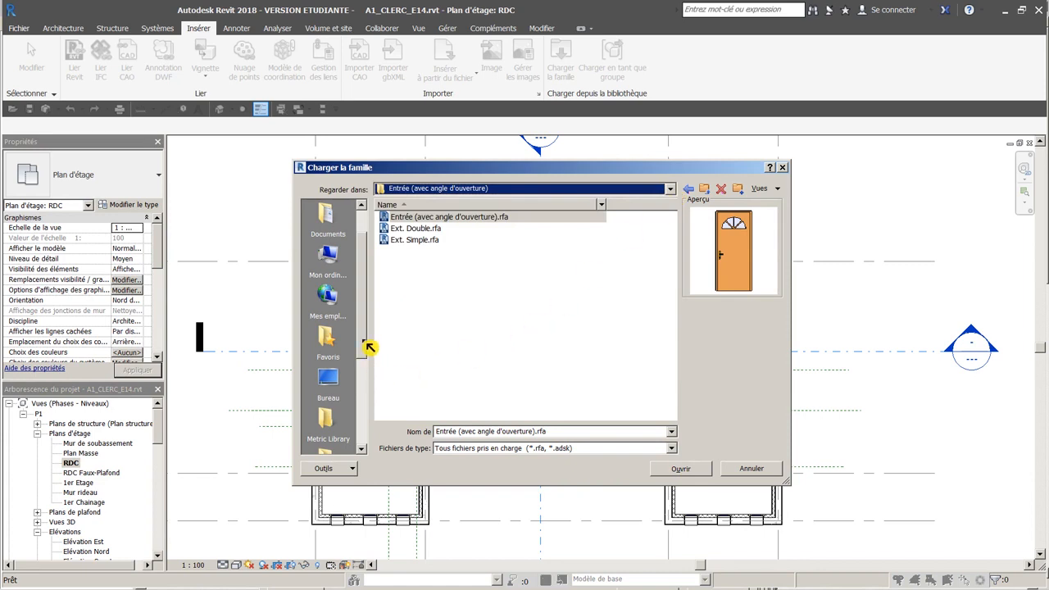
# - Load Entrée (avec angle d'ouverture).rfa from the Portes folder of Familles Revit, in the Activite2-I resources of the desktop's X22SI60 folder
pyautogui.click(329, 379)
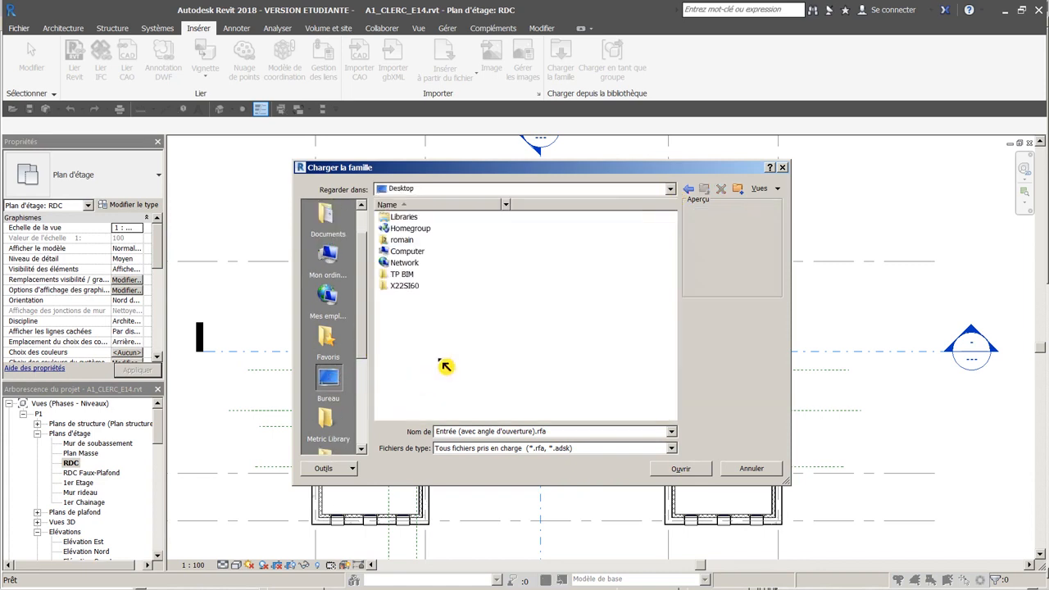
pyautogui.doubleClick(405, 286)
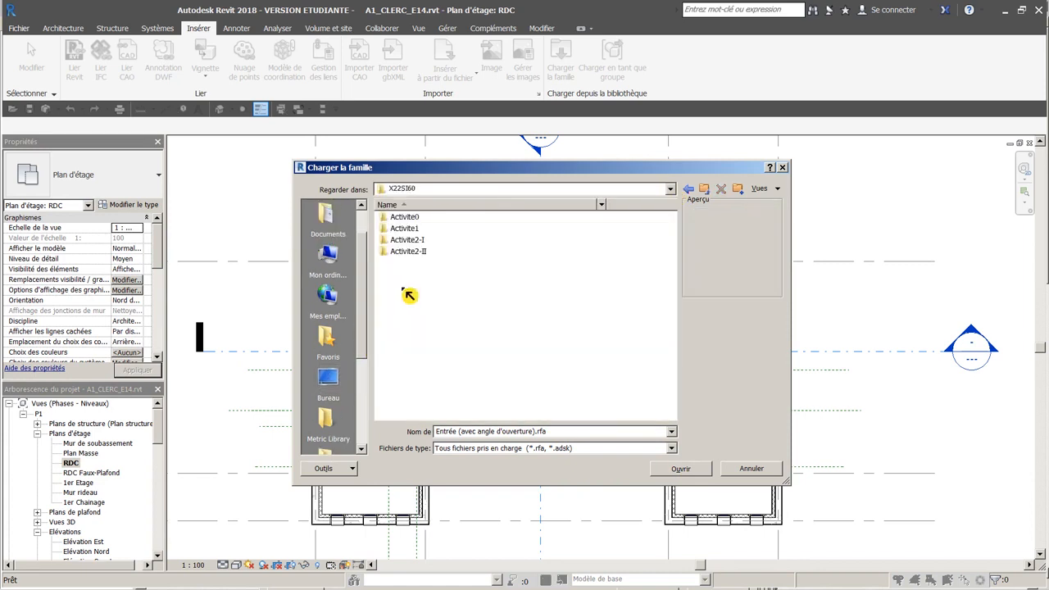
pyautogui.doubleClick(407, 241)
pyautogui.doubleClick(426, 219)
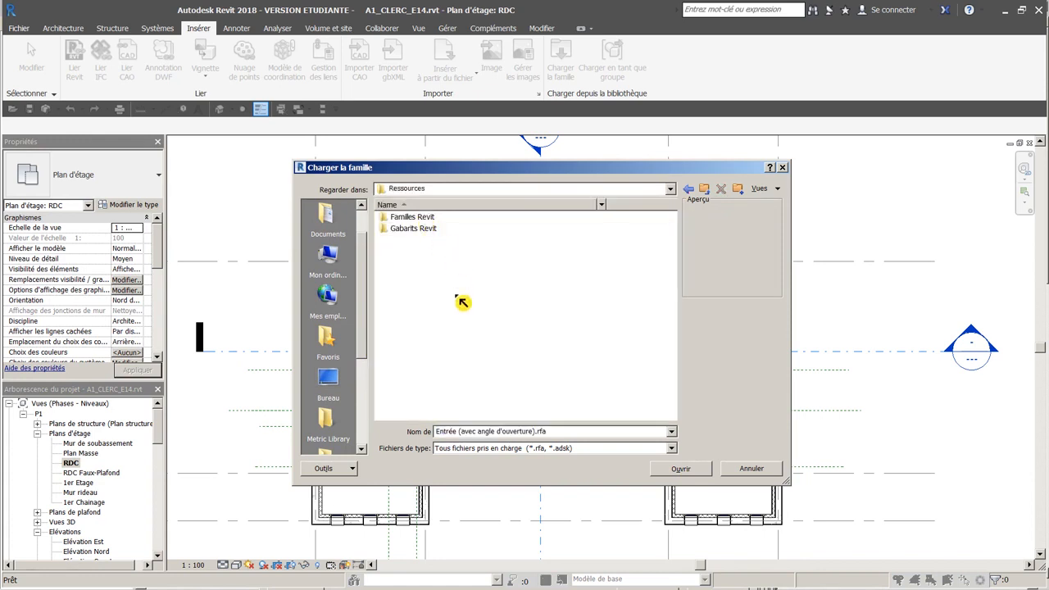
pyautogui.doubleClick(418, 218)
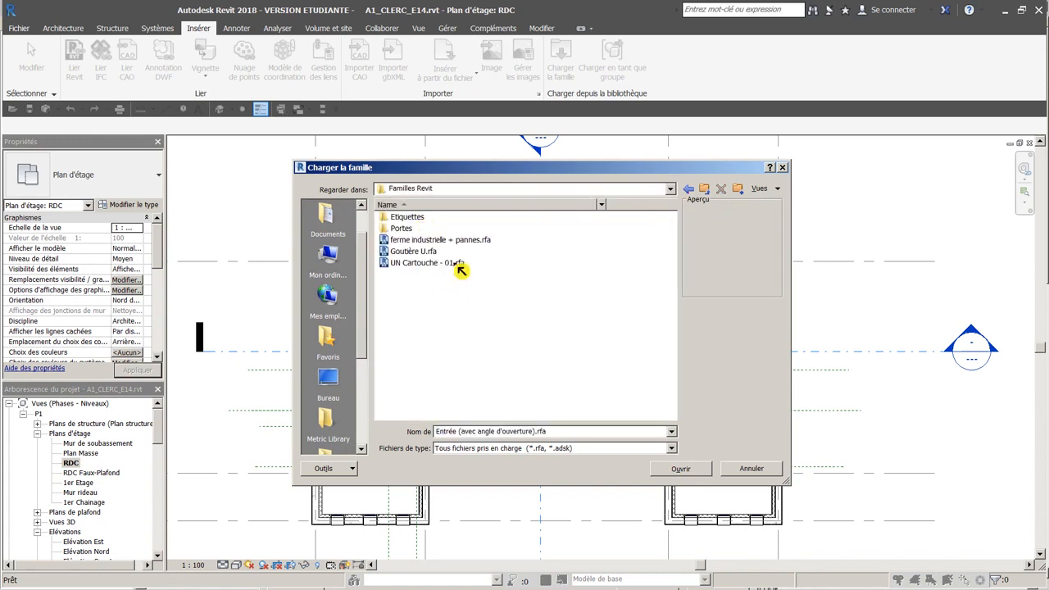
pyautogui.doubleClick(401, 230)
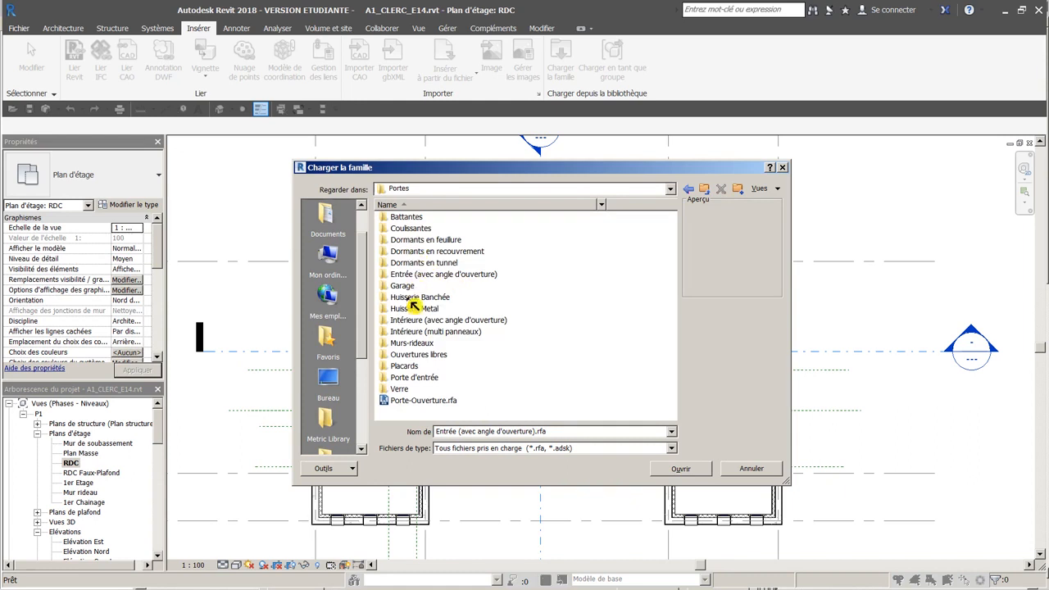
pyautogui.doubleClick(417, 275)
pyautogui.click(441, 218)
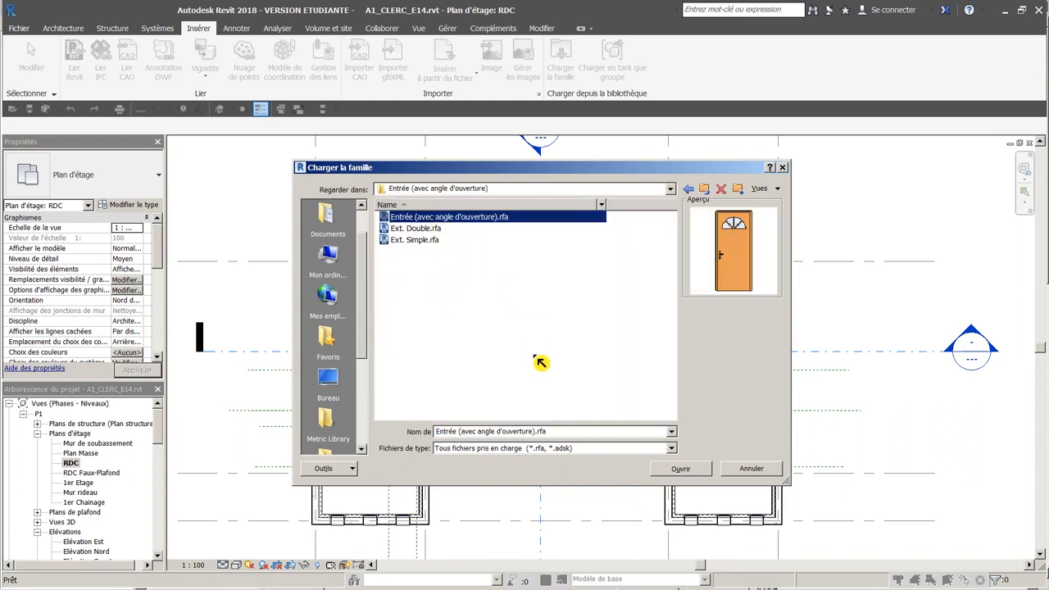
pyautogui.click(683, 474)
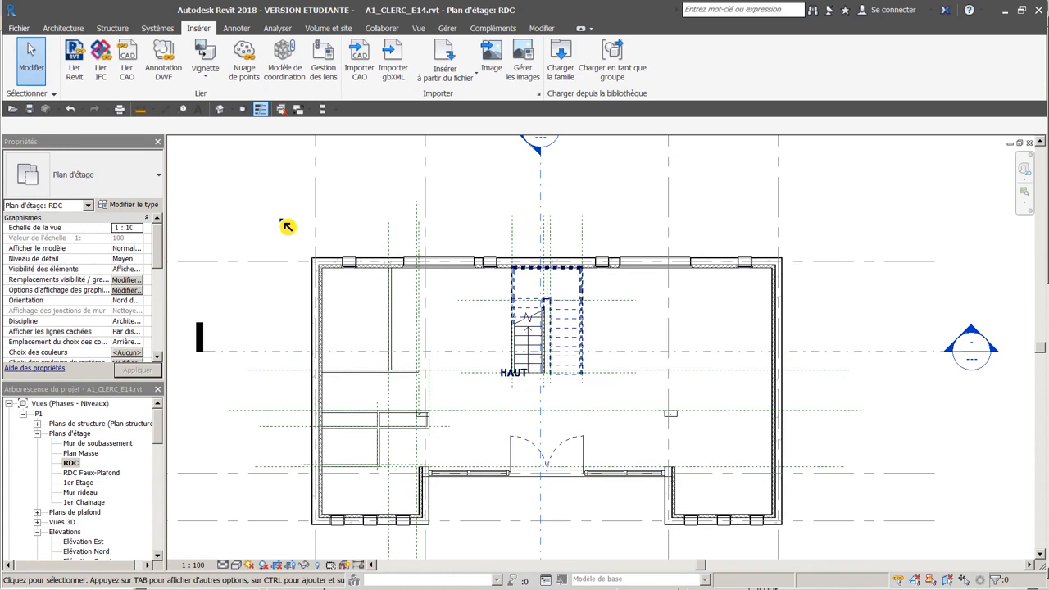
# - Place a PV Triangulaire (0.90 m x 2.15 m) entry door in the plan's left outer wall near the upper corner, checking against the PDF plan
pyautogui.click(70, 32)
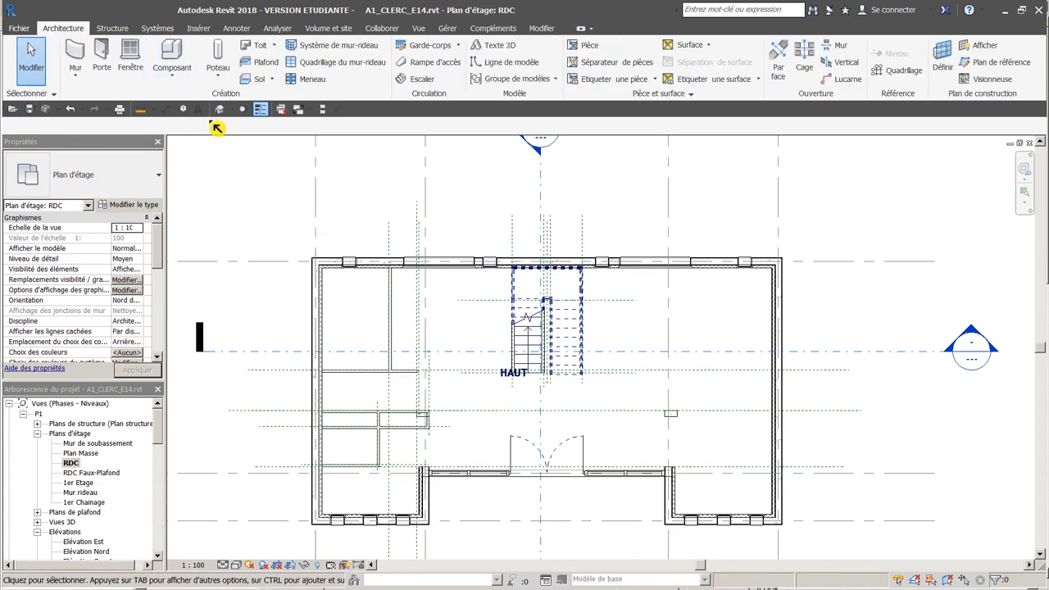
pyautogui.click(103, 66)
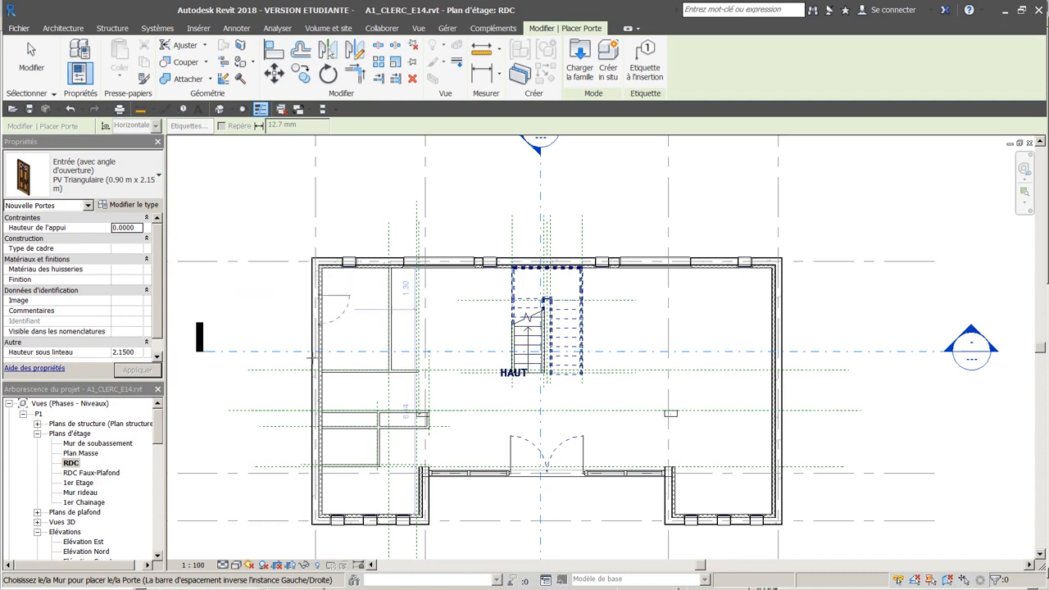
pyautogui.hotkey('alt', 'Tab')
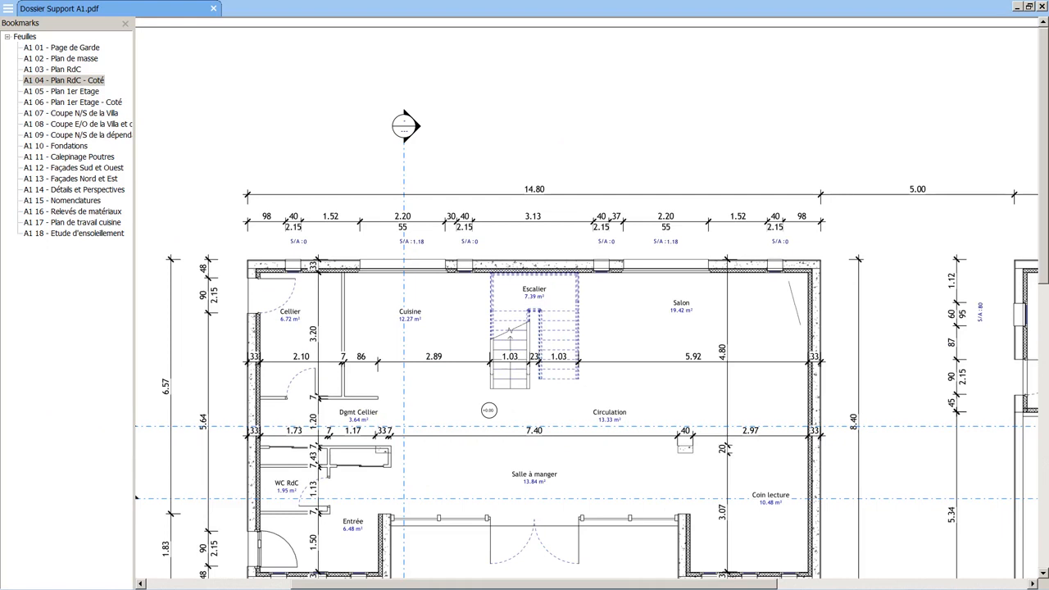
pyautogui.hotkey('alt', 'Tab')
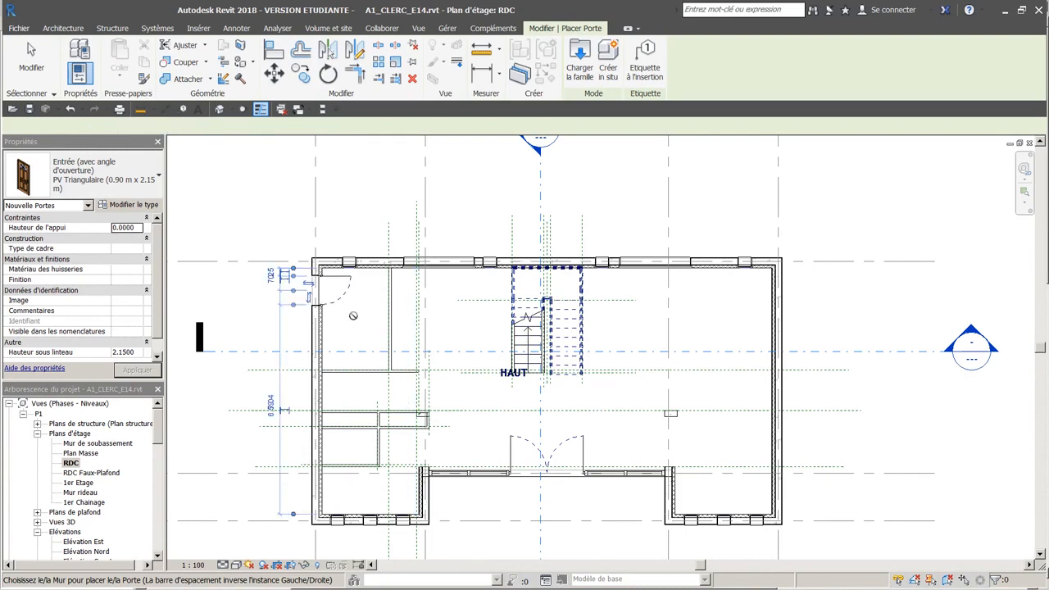
pyautogui.click(353, 315)
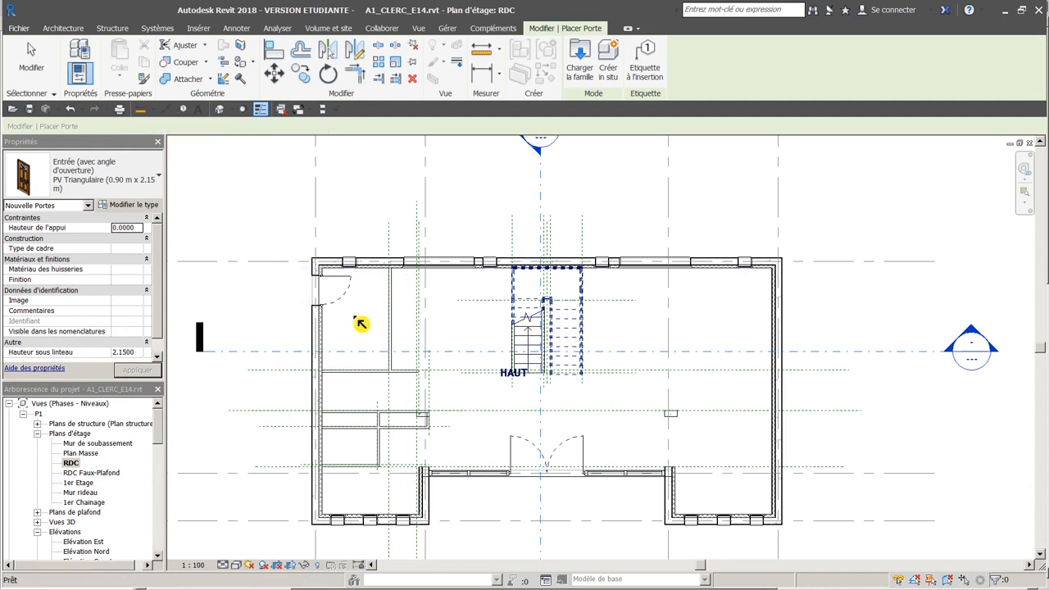
pyautogui.press('Escape')
pyautogui.press('Escape')
pyautogui.scroll(4, 386, 370)
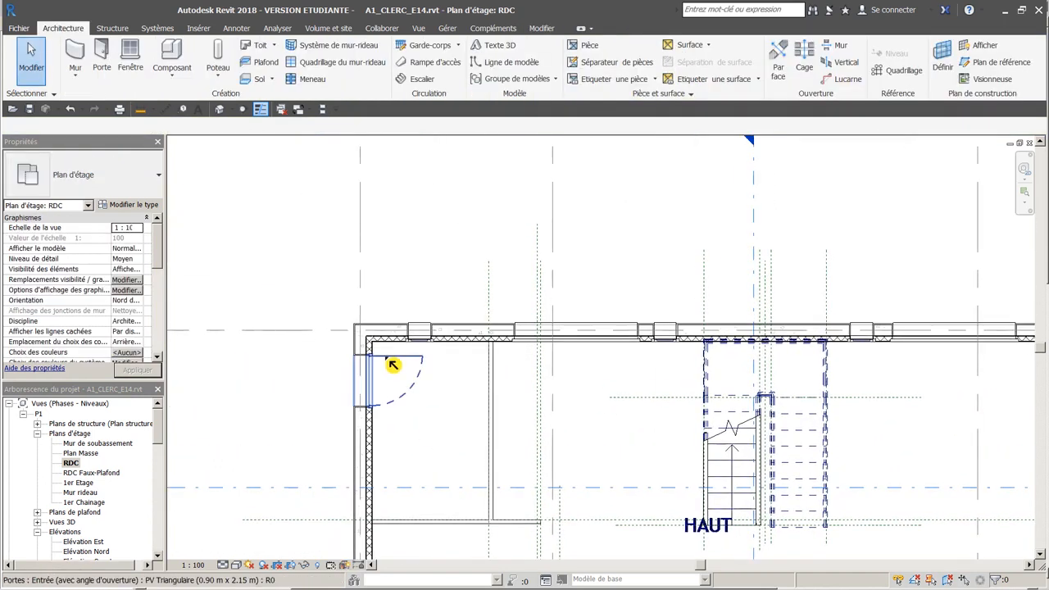
pyautogui.click(394, 361)
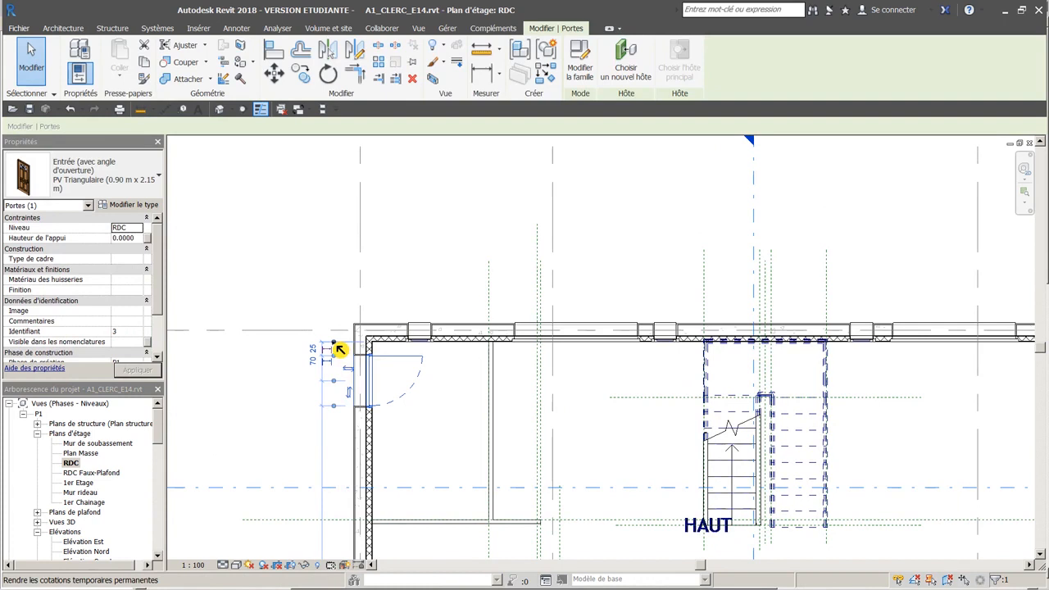
pyautogui.click(332, 348)
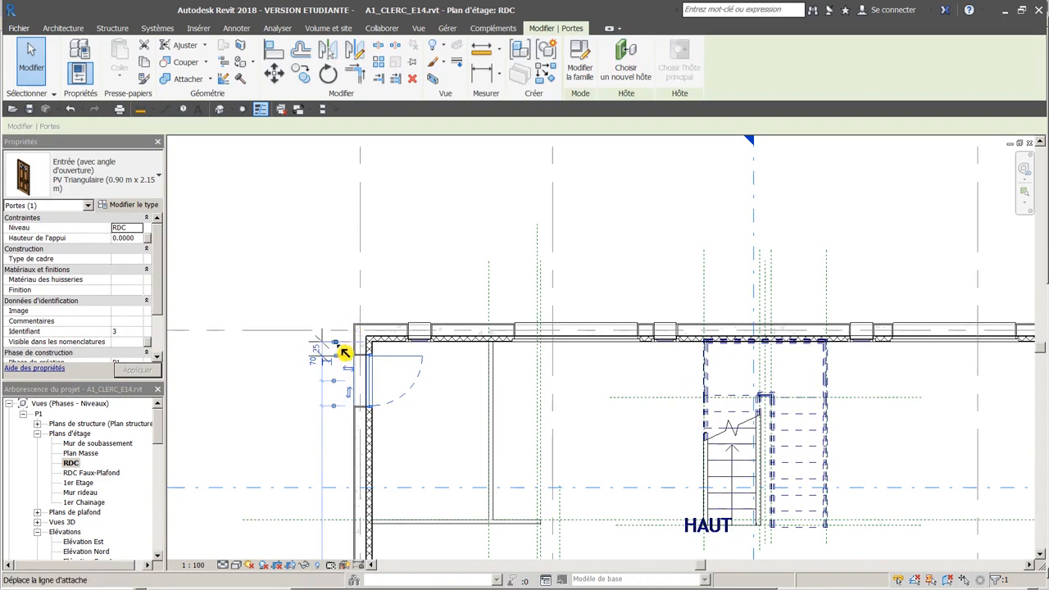
pyautogui.click(341, 314)
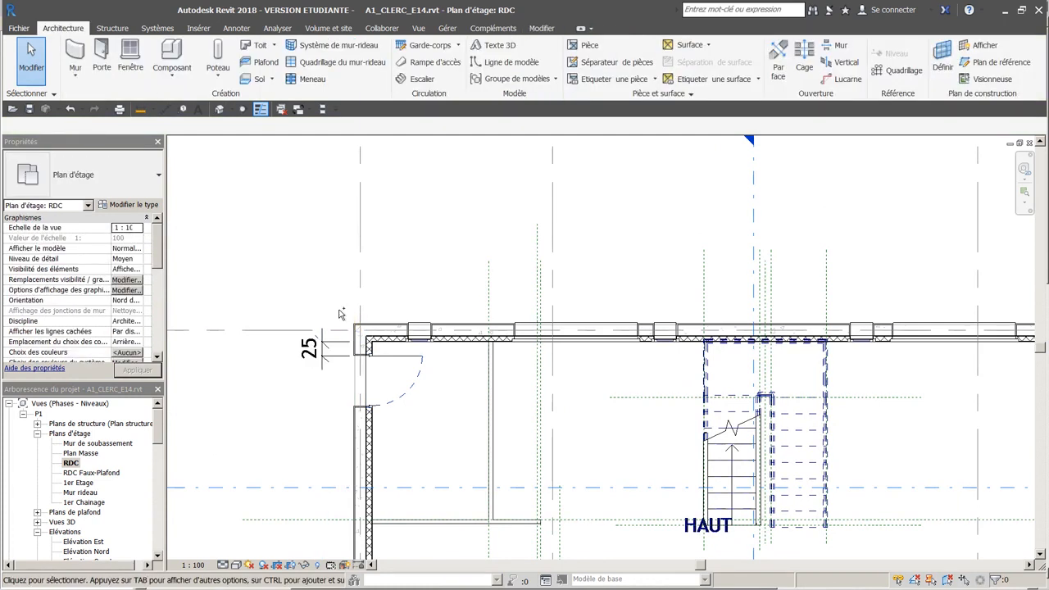
pyautogui.click(380, 367)
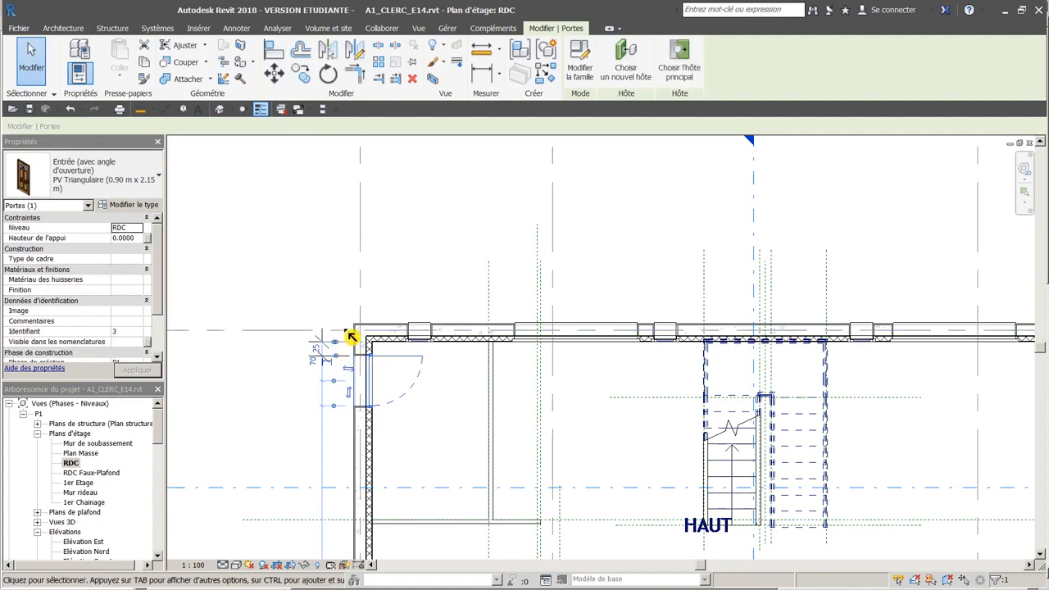
pyautogui.click(394, 366)
# - Reference the entry door's temporary distance to the outer wall corner above it, and check the required offset in the PDF plan
pyautogui.click(393, 366)
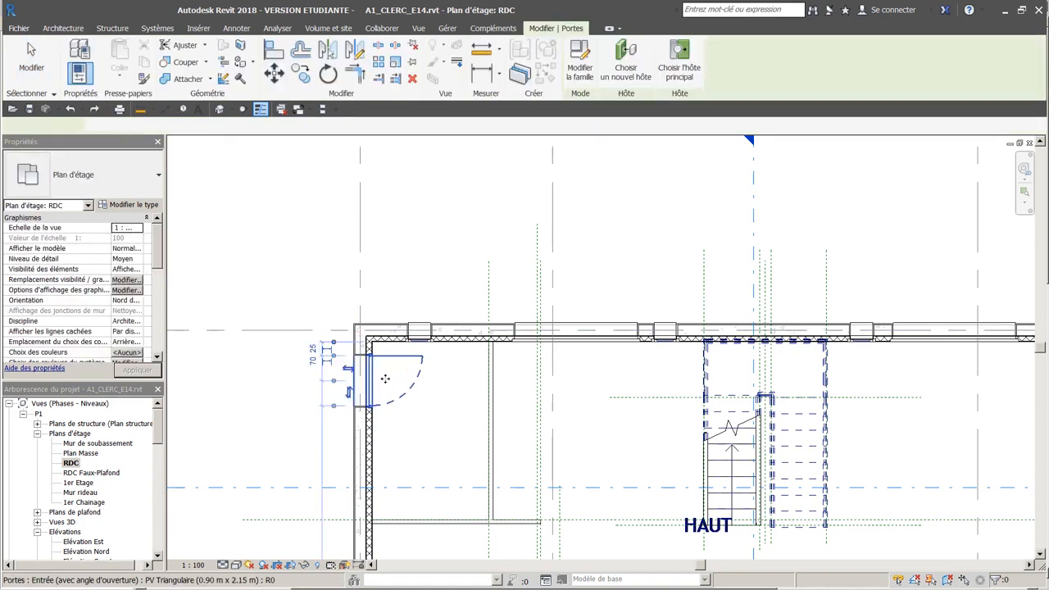
pyautogui.scroll(4, 386, 377)
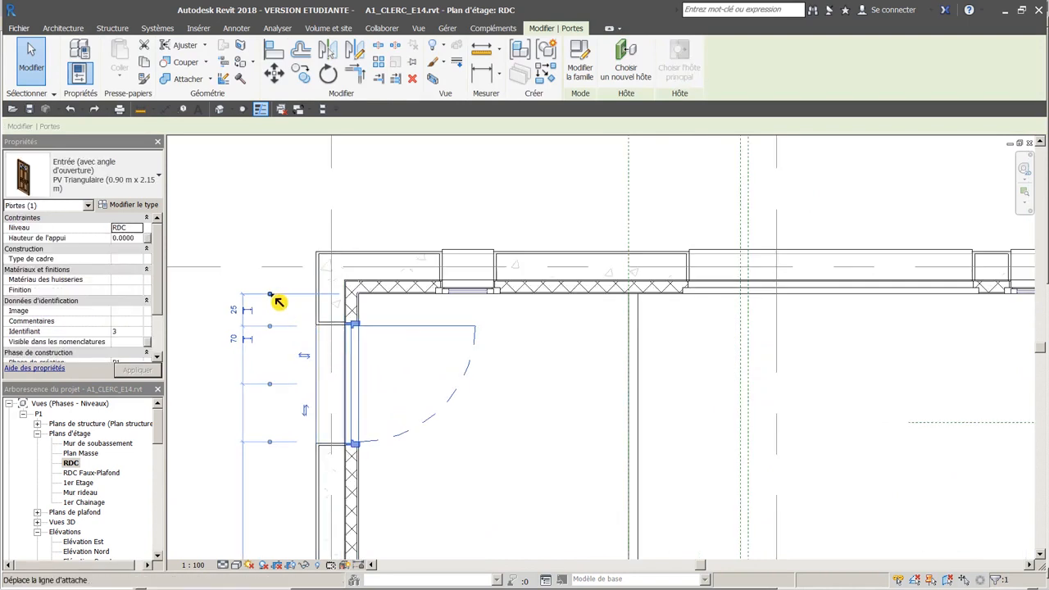
pyautogui.moveTo(321, 255); pyautogui.dragTo(323, 256)
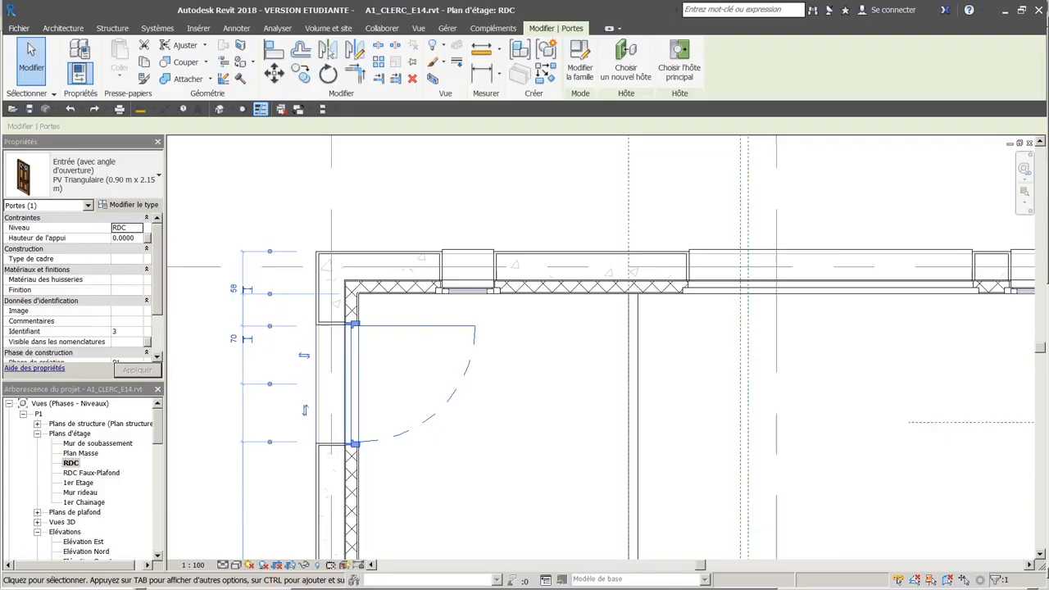
pyautogui.hotkey('alt', 'Tab')
pyautogui.hotkey('alt', 'Tab')
# - Try to set the entry door's distance from the outer wall corner to 48
pyautogui.click(237, 289)
pyautogui.write('48')
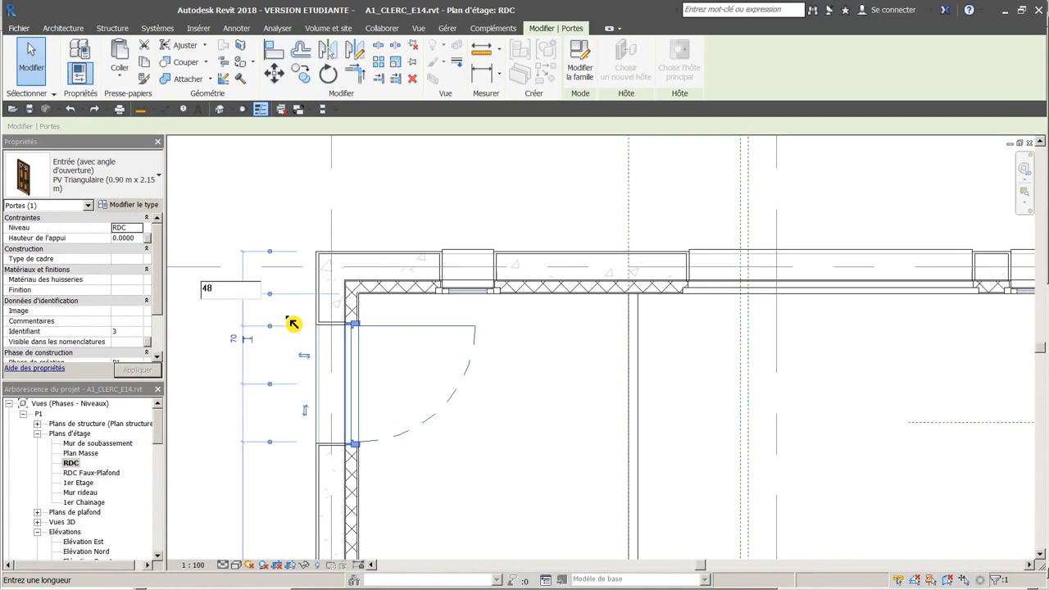
pyautogui.press('Return')
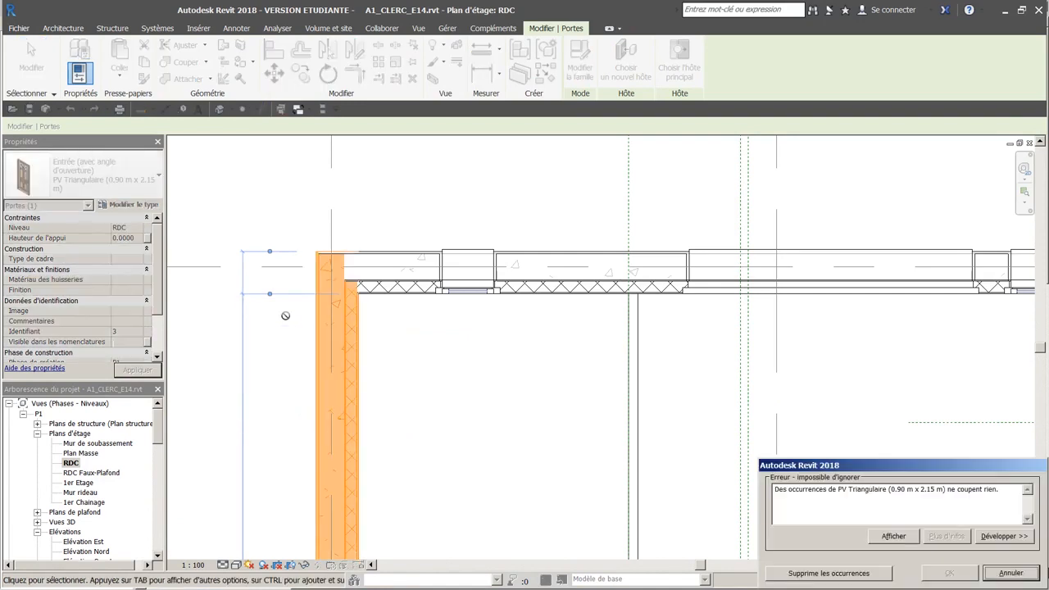
pyautogui.click(1010, 573)
# - Set the entry door's distance from the outer wall corner to 0.48 m
pyautogui.click(380, 332)
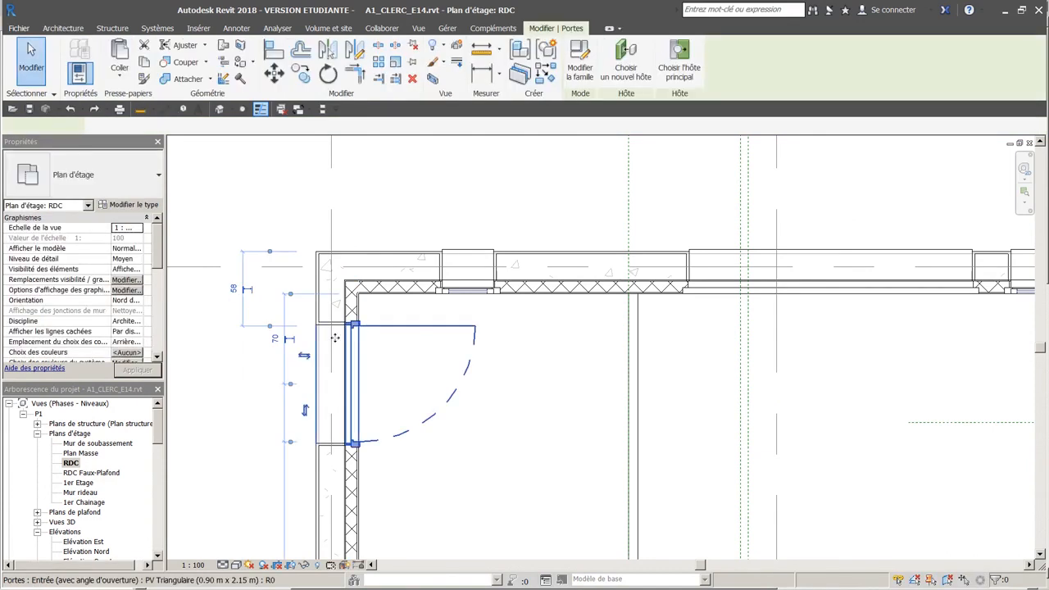
pyautogui.click(239, 293)
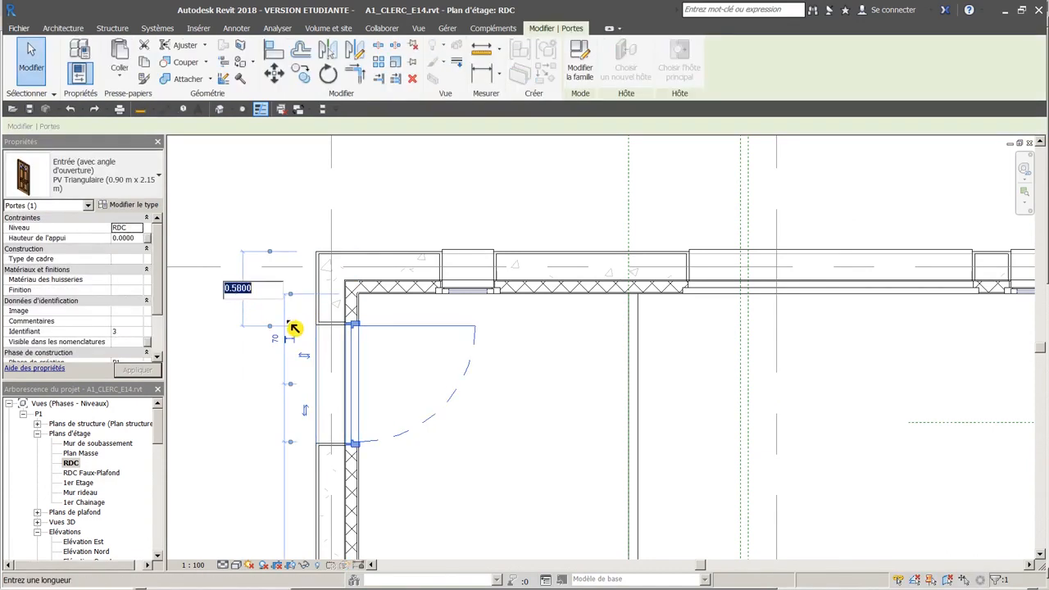
pyautogui.write('0.48')
pyautogui.press('Return')
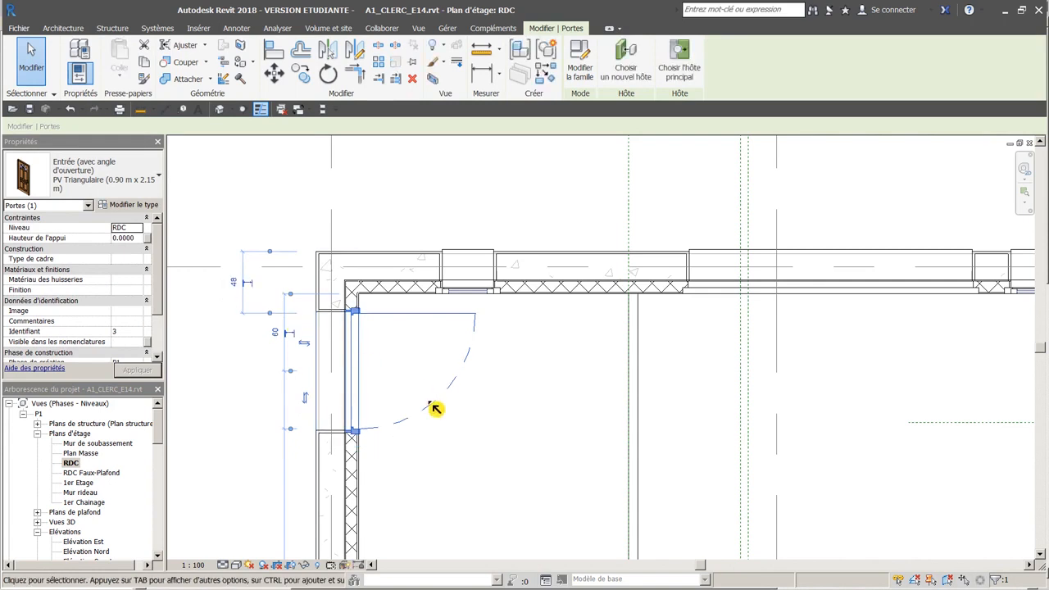
pyautogui.press('Escape')
# - Examine the building and its exterior walls from several sides in the 3D view, and return to the RDC floor plan
pyautogui.scroll(-4, 480, 436)
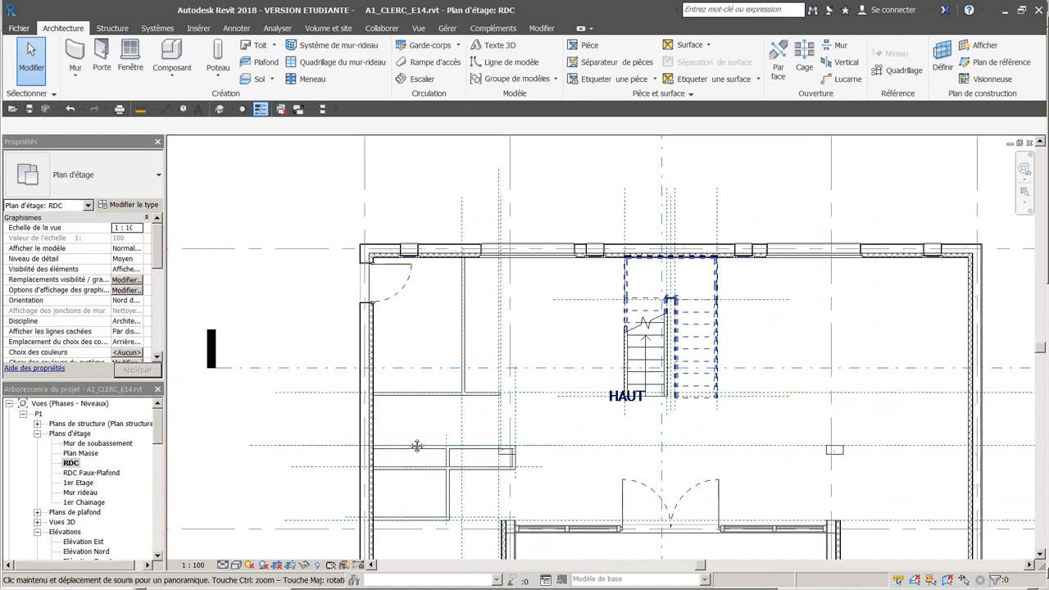
pyautogui.scroll(-2, 412, 442)
pyautogui.click(219, 109)
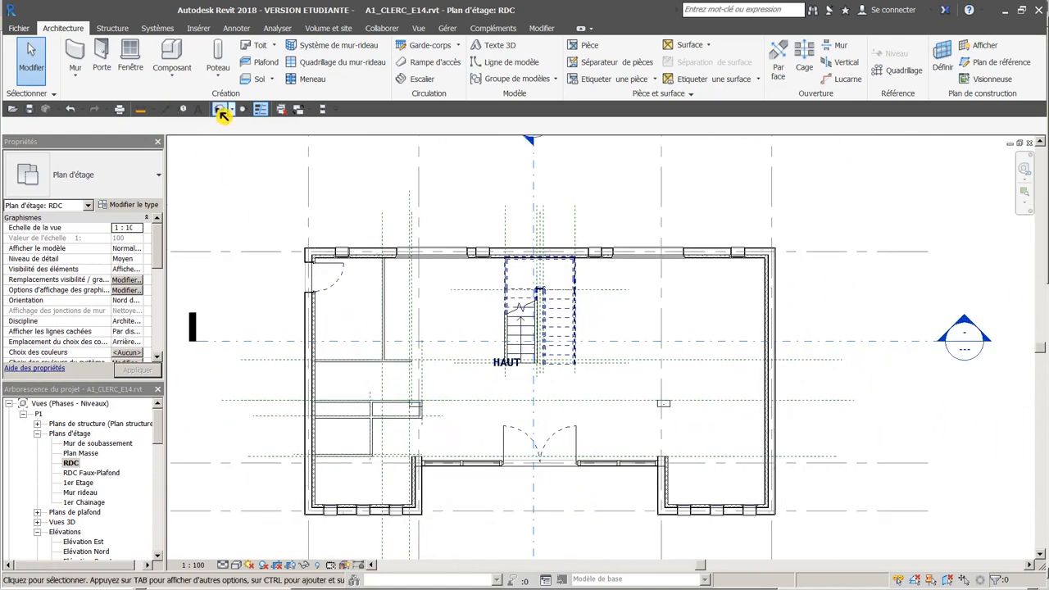
pyautogui.keyDown('shift'); pyautogui.moveTo(370, 367); pyautogui.dragTo(670, 335, button='middle'); pyautogui.keyUp('shift')
pyautogui.keyDown('shift'); pyautogui.moveTo(410, 402); pyautogui.dragTo(264, 417, button='middle'); pyautogui.keyUp('shift')
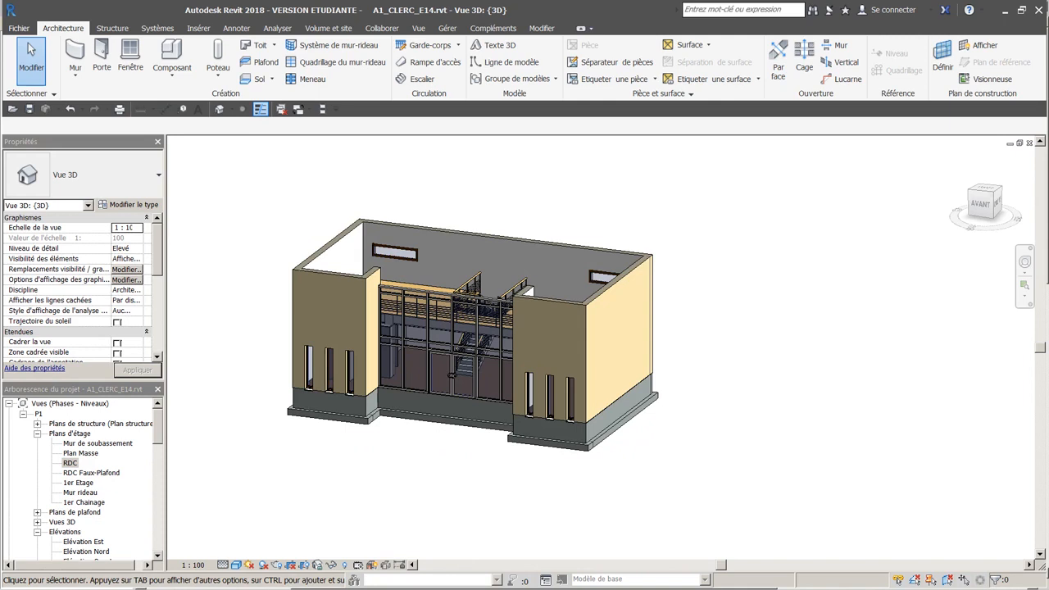
pyautogui.keyDown('shift'); pyautogui.moveTo(372, 426); pyautogui.dragTo(159, 480, button='middle'); pyautogui.keyUp('shift')
pyautogui.doubleClick(70, 463)
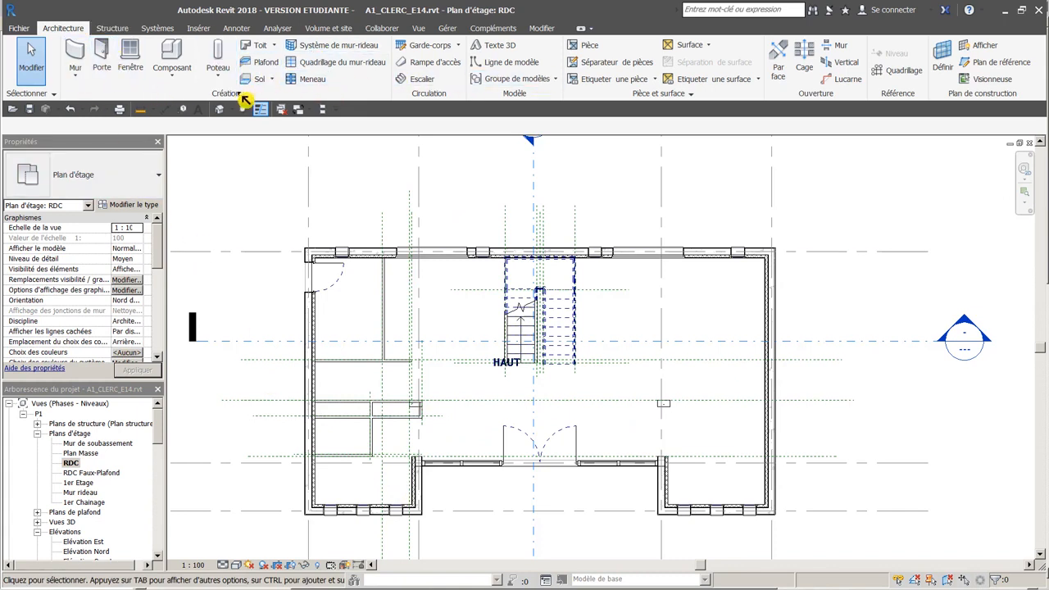
# - Place Int. Simple PP (0.73m x 2.04m) doors in the Cellier's lower partition and the WC's right partition, checking against the PDF plan
pyautogui.click(102, 57)
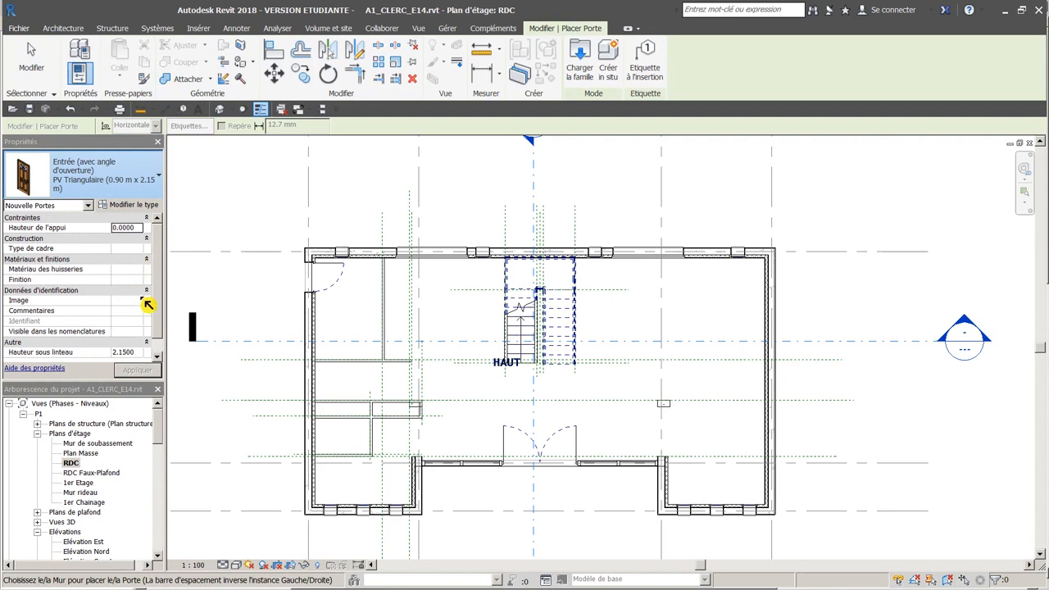
pyautogui.click(131, 356)
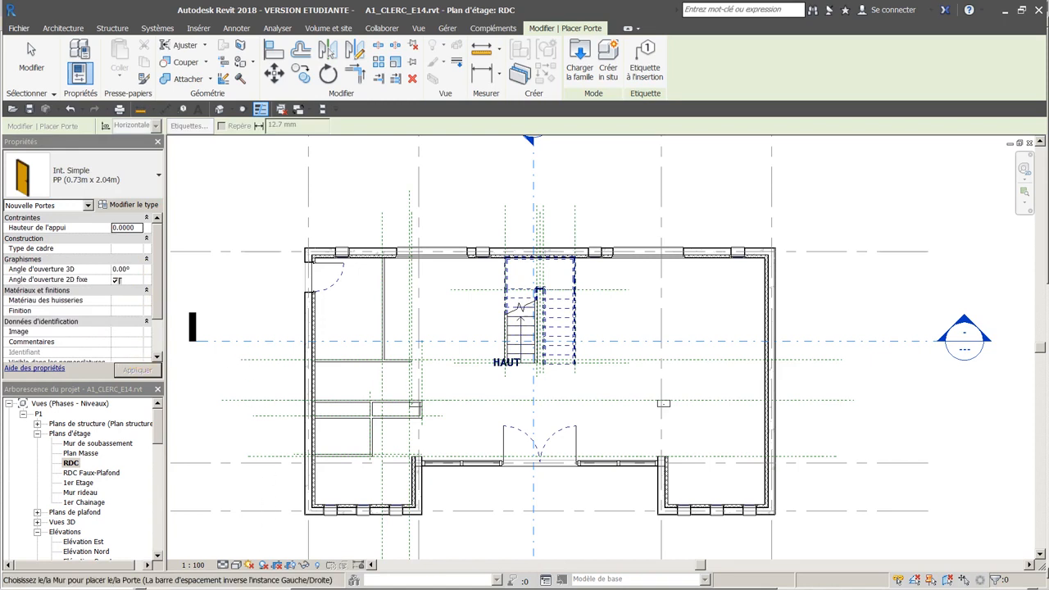
pyautogui.hotkey('alt', 'Tab')
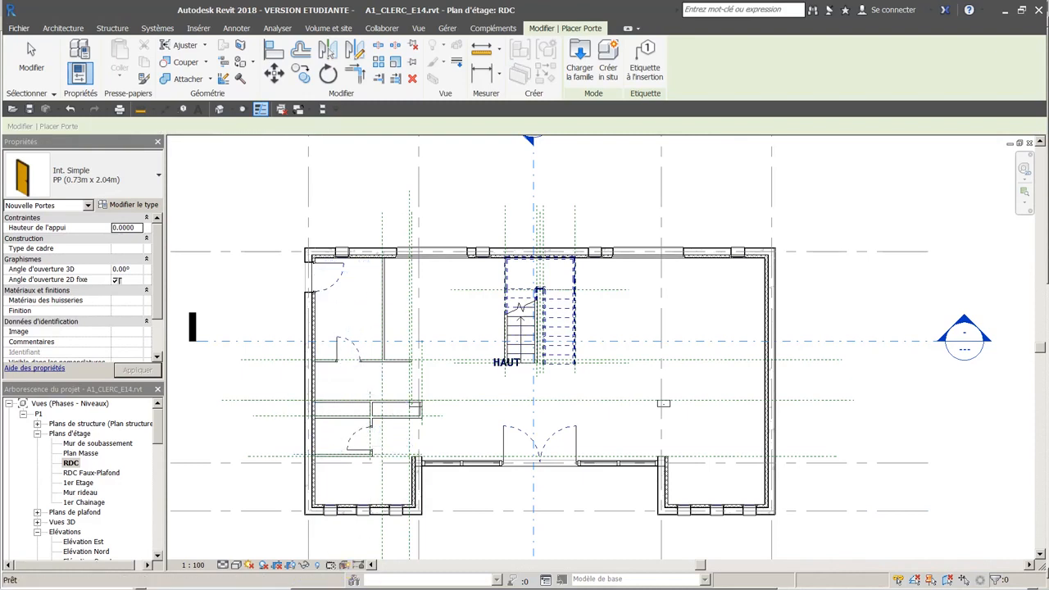
pyautogui.press('Escape')
# - Compare the interior doors with the PDF plan and flip the Cellier door's hinges to its other side
pyautogui.hotkey('alt', 'Tab')
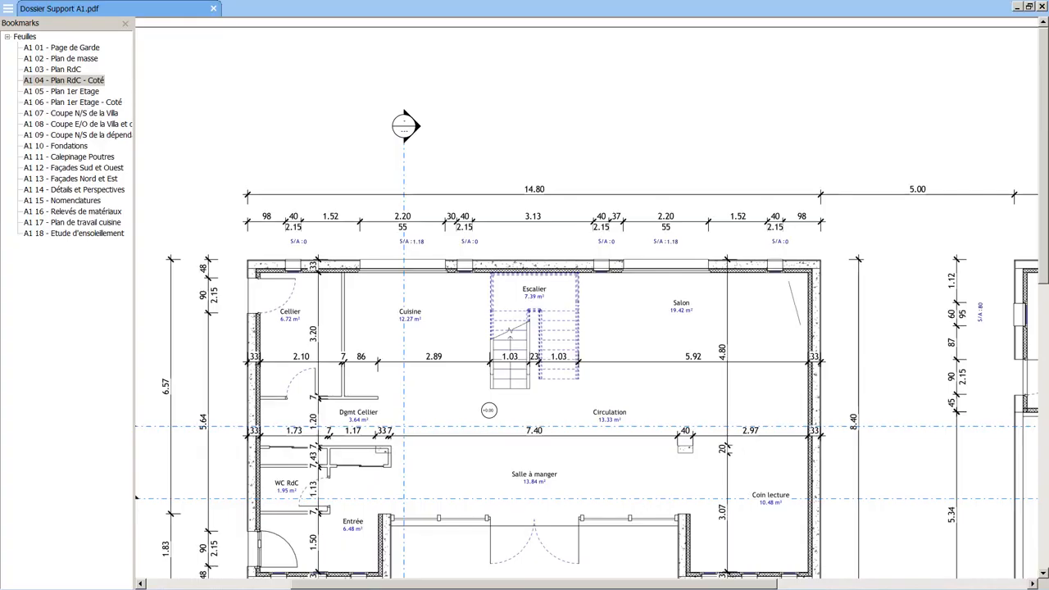
pyautogui.hotkey('alt', 'Tab')
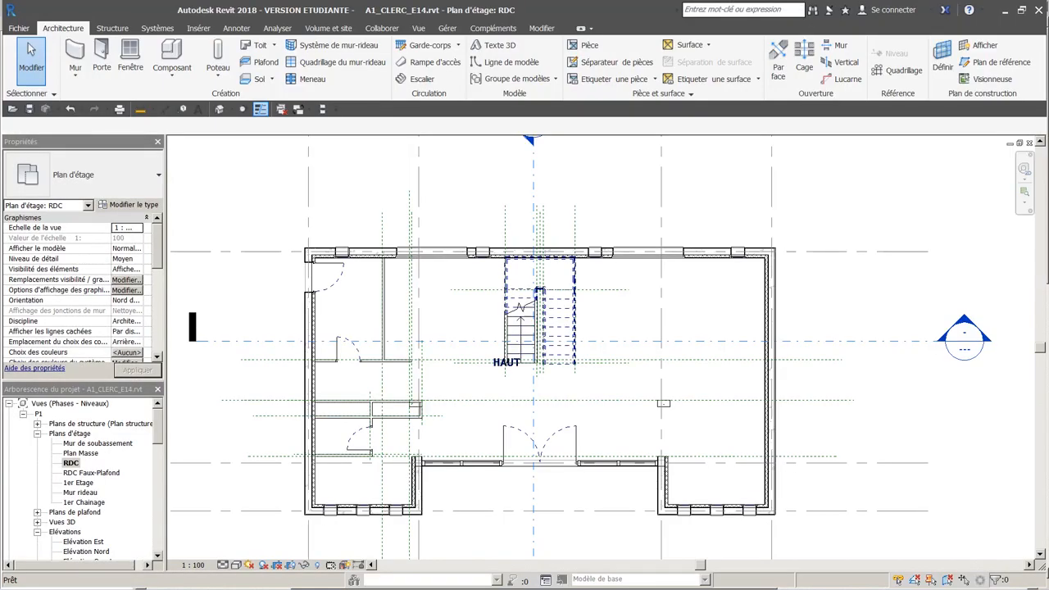
pyautogui.hotkey('alt', 'Tab')
pyautogui.hotkey('alt', 'Tab')
pyautogui.click(345, 352)
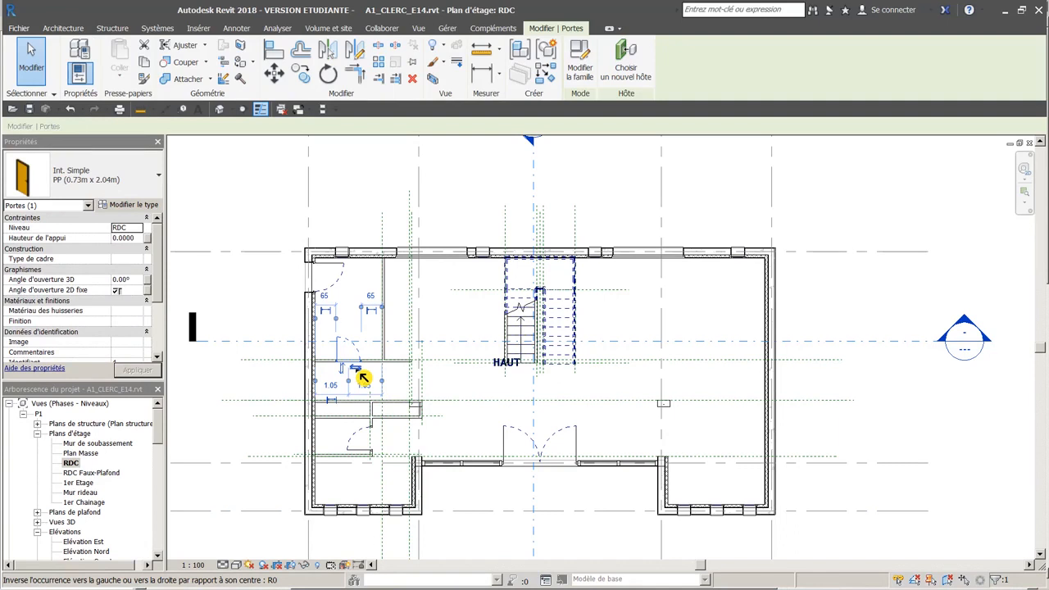
pyautogui.click(357, 371)
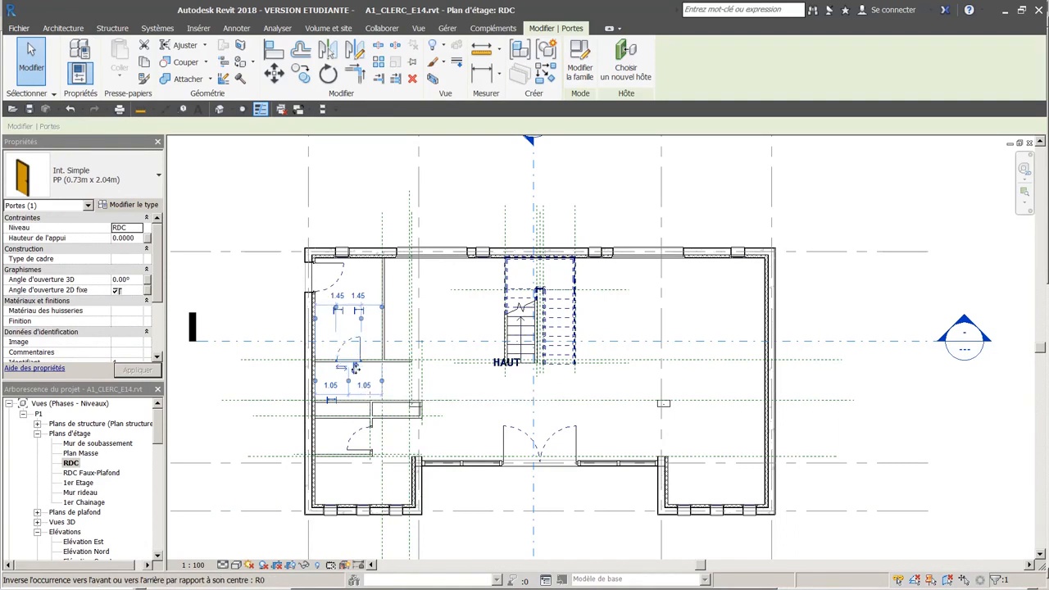
pyautogui.click(459, 392)
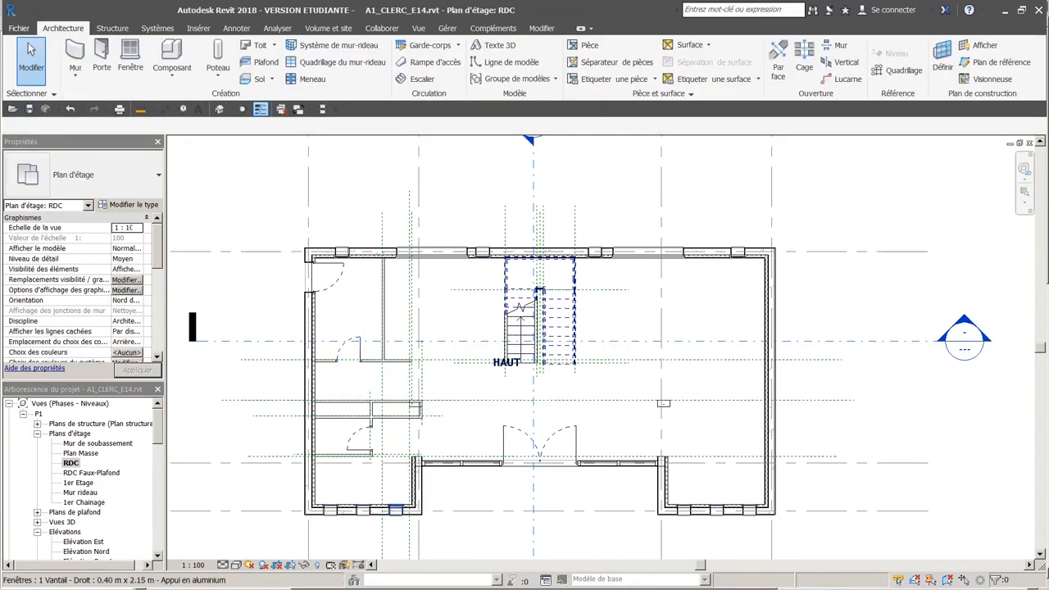
# - Recheck the PDF plan and shift the Cellier door slightly along its partition toward the kitchen side
pyautogui.hotkey('alt', 'Tab')
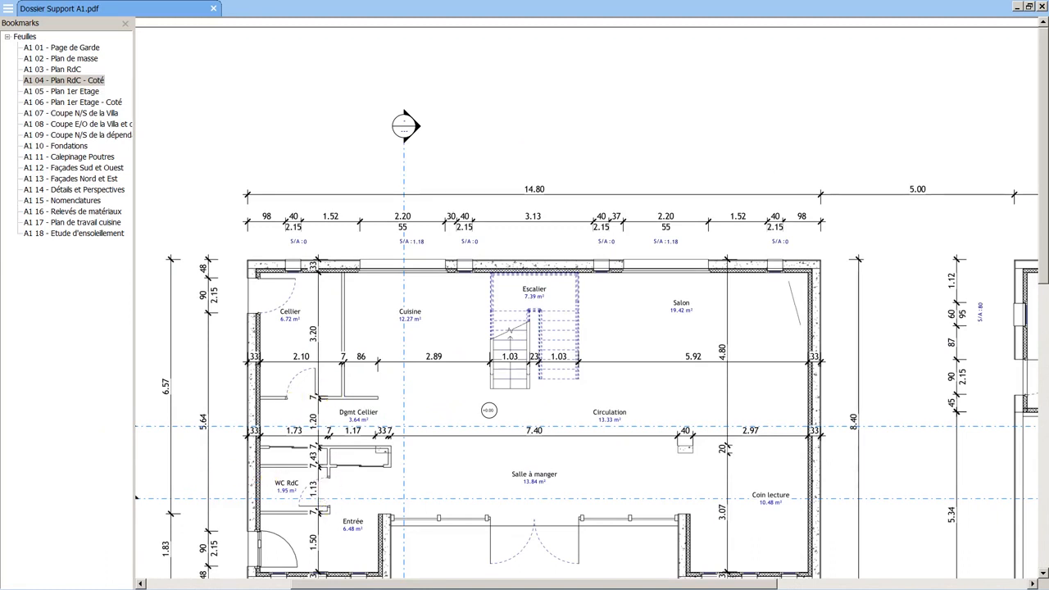
pyautogui.hotkey('alt', 'Tab')
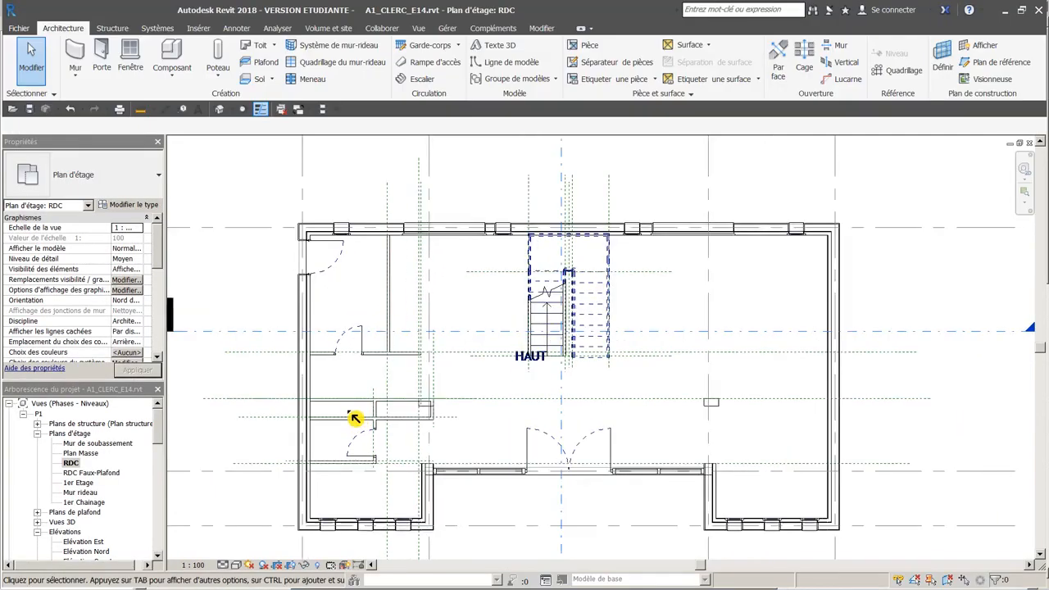
pyautogui.scroll(2, 354, 418)
pyautogui.click(351, 325)
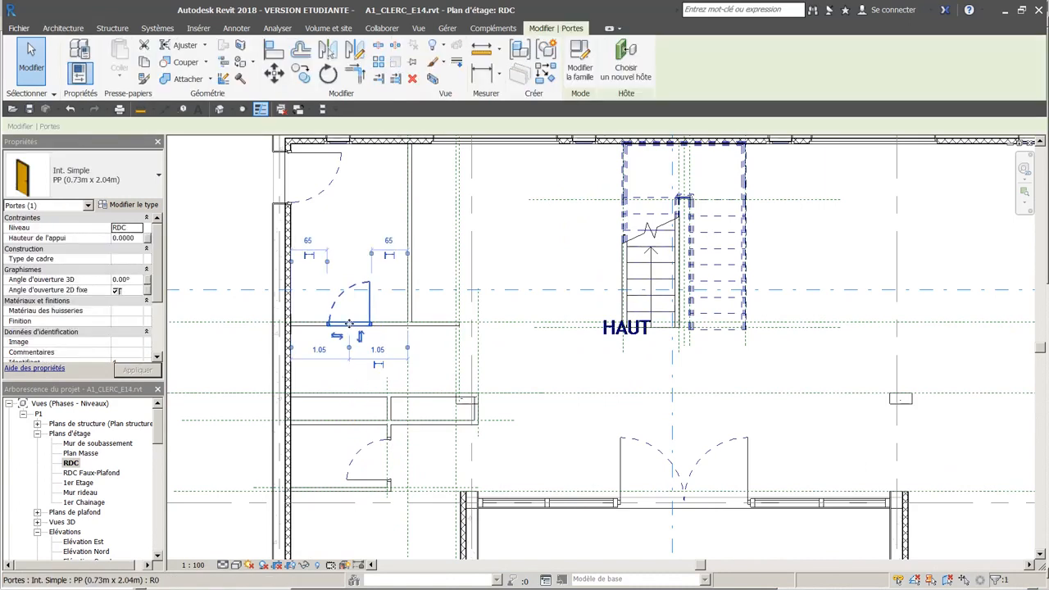
pyautogui.moveTo(358, 325); pyautogui.dragTo(350, 325)
pyautogui.click(426, 490)
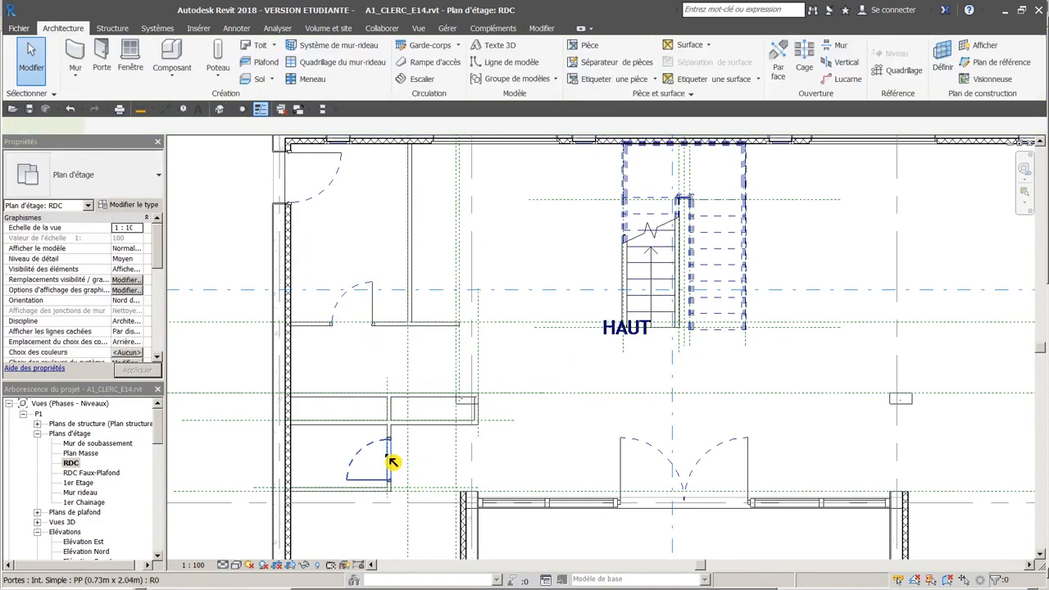
# - Shift the WC door slightly up its partition, leaving about 13 cm to the wall below
pyautogui.click(390, 461)
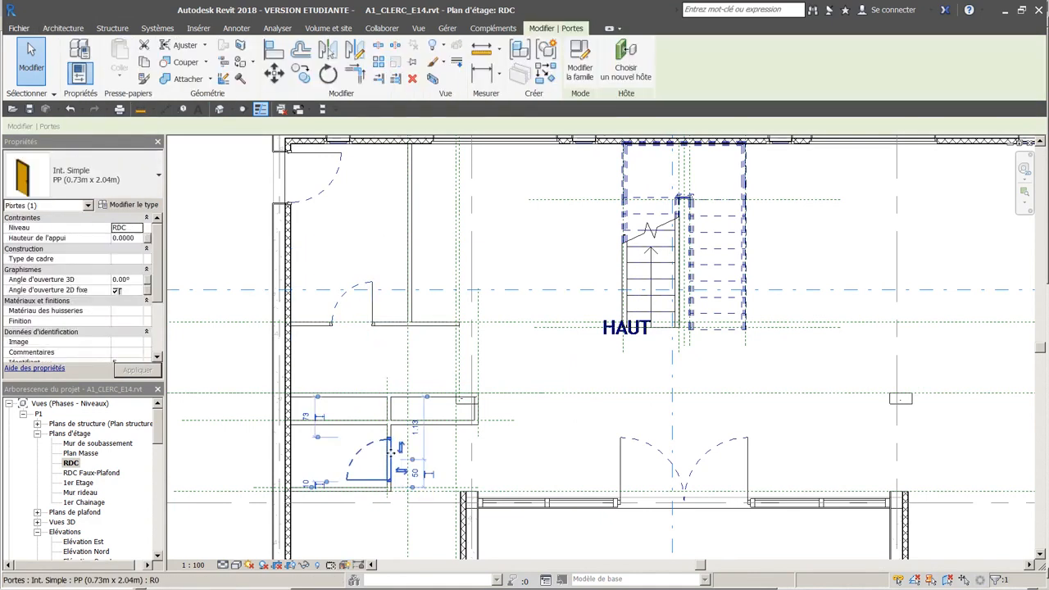
pyautogui.moveTo(391, 449); pyautogui.dragTo(391, 459)
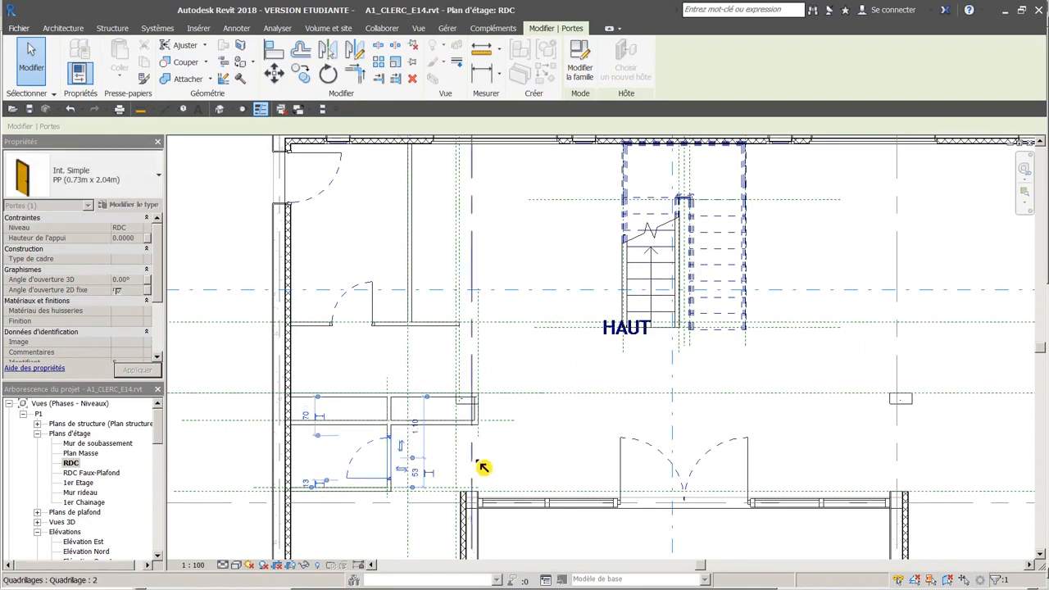
pyautogui.click(511, 459)
pyautogui.scroll(-2, 412, 455)
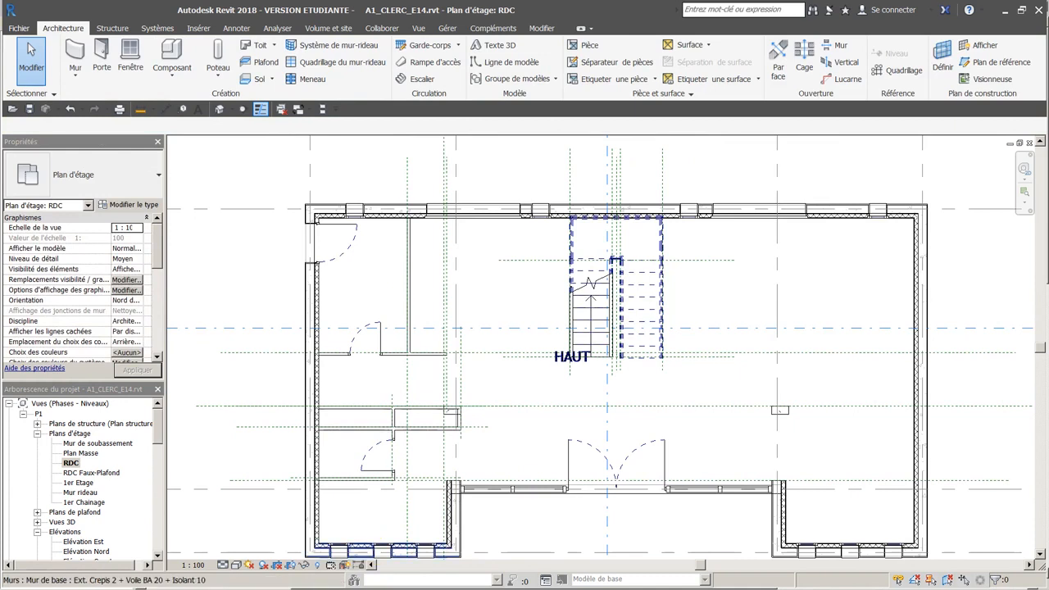
# - Check the PDF plan, then load the door family Placard coulissante - 2 panneaux.rfa from the library's Portes/Placards folder
pyautogui.hotkey('alt', 'Tab')
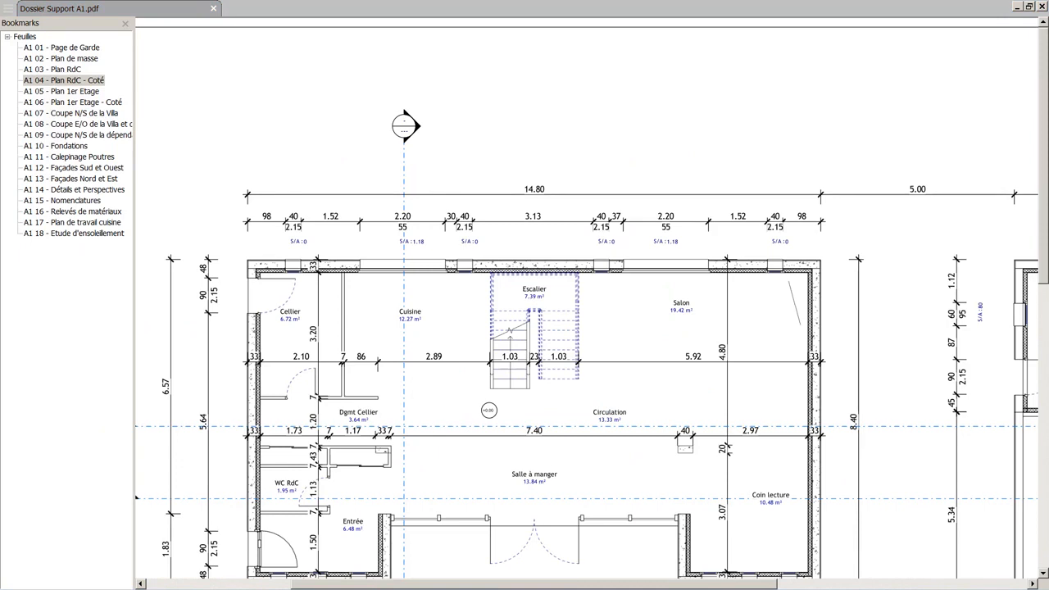
pyautogui.hotkey('alt', 'Tab')
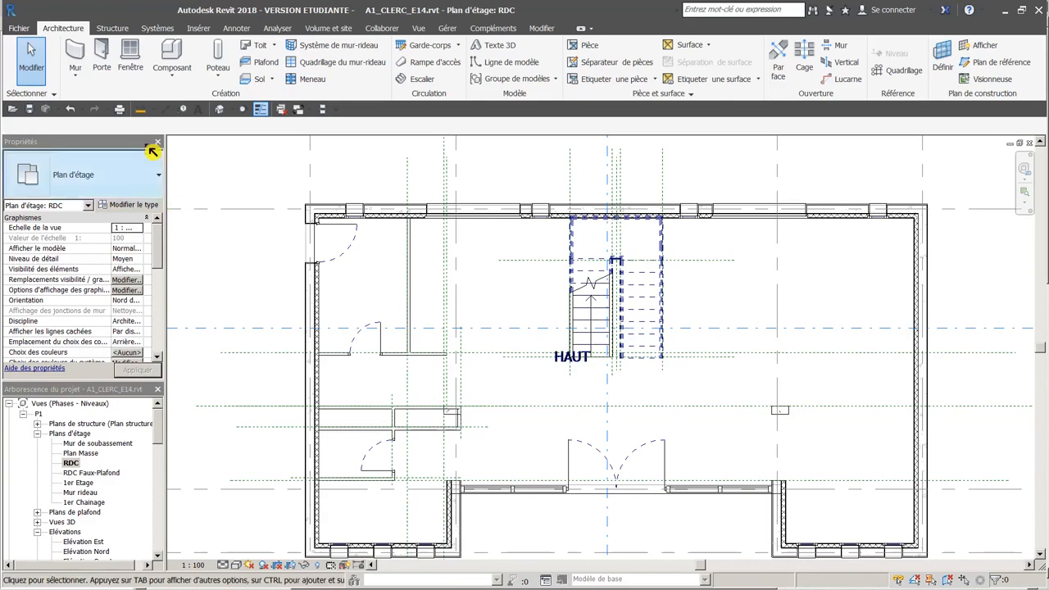
pyautogui.click(102, 54)
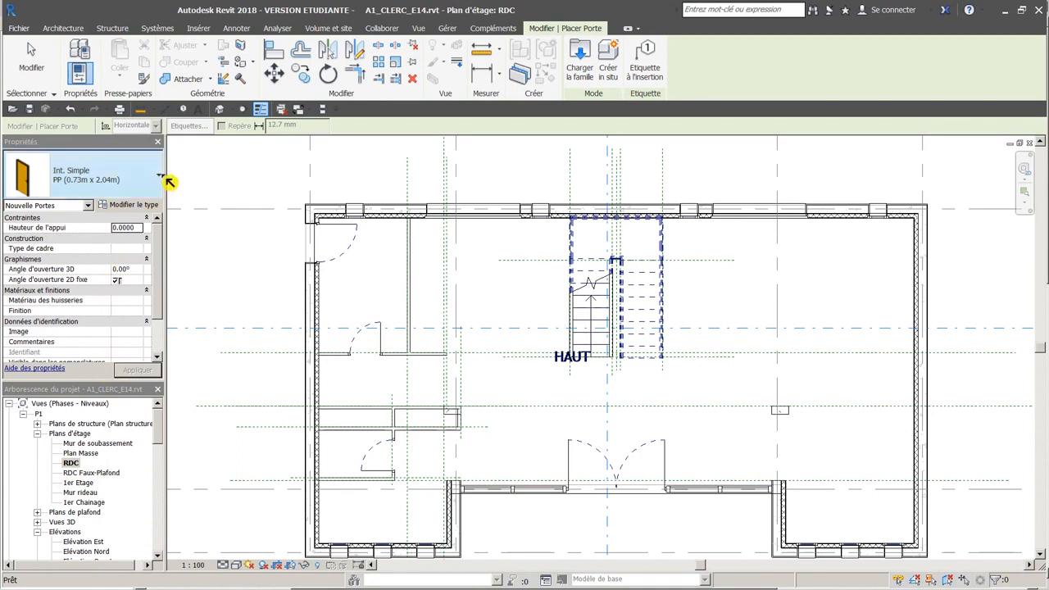
pyautogui.click(579, 59)
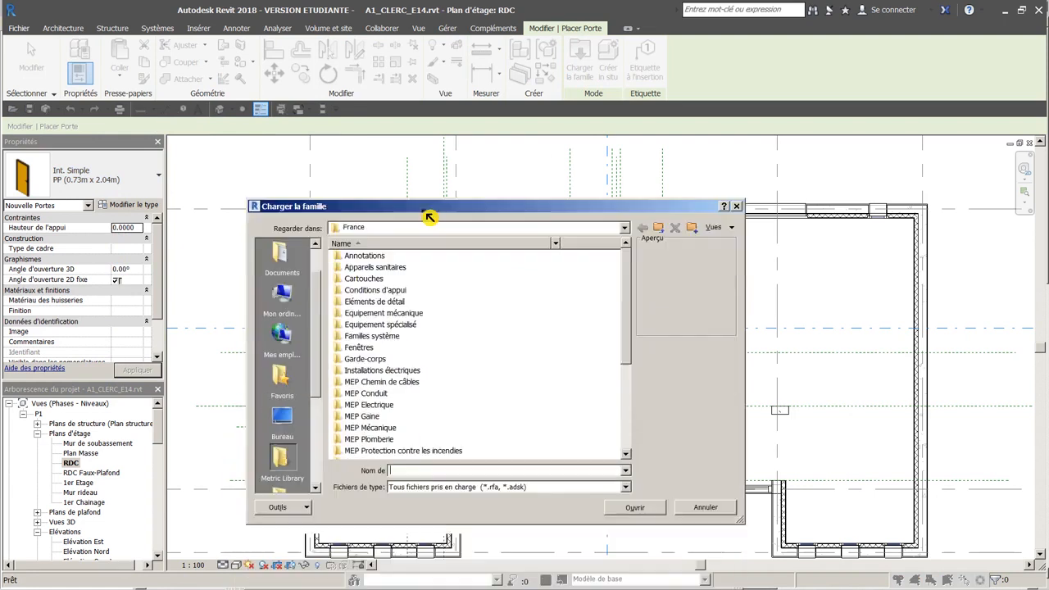
pyautogui.moveTo(618, 246); pyautogui.dragTo(614, 339)
pyautogui.doubleClick(345, 312)
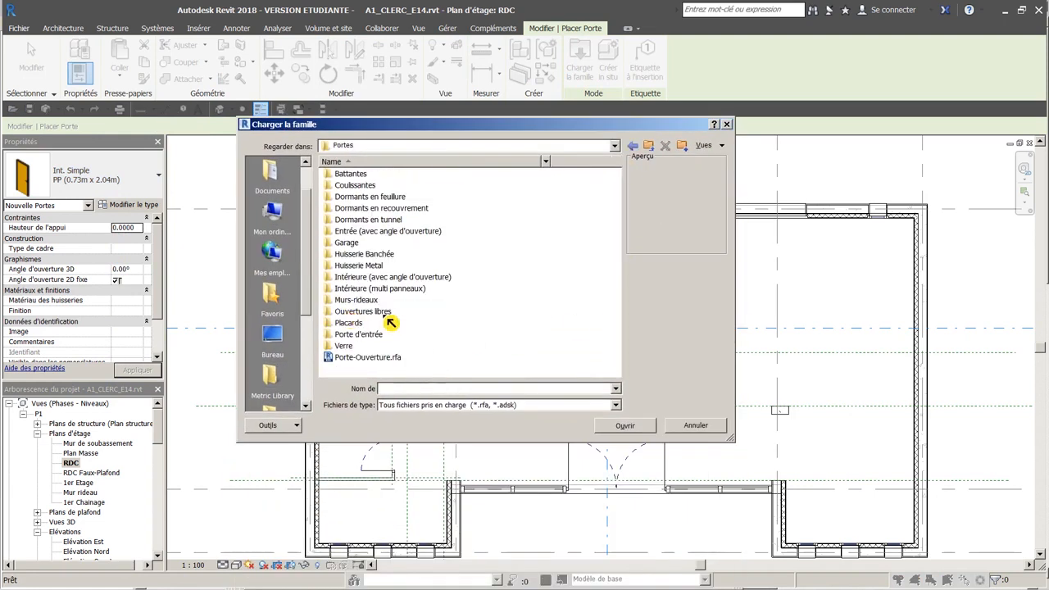
pyautogui.doubleClick(354, 325)
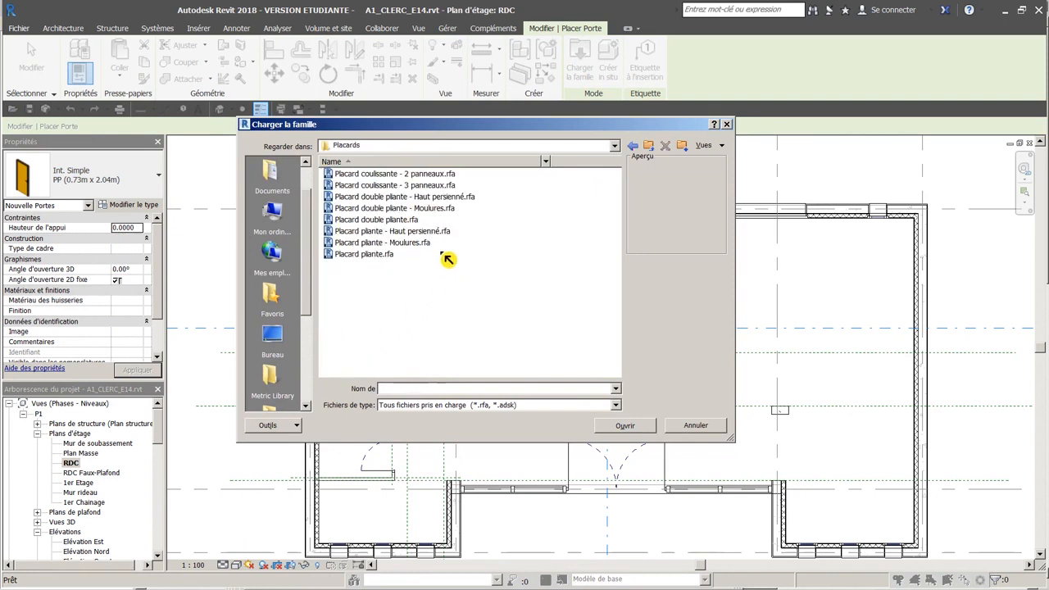
pyautogui.click(412, 174)
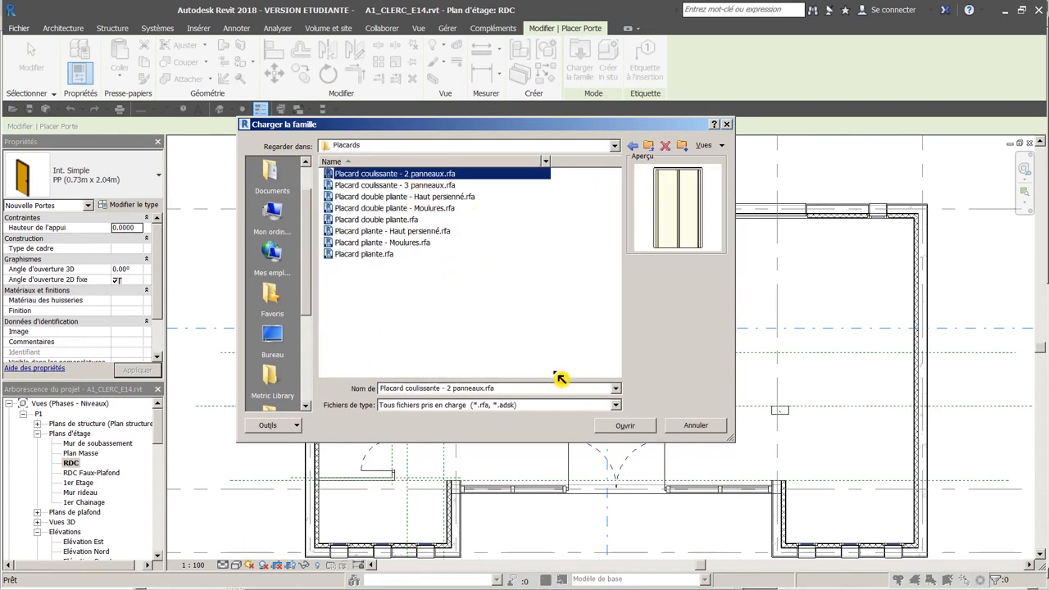
pyautogui.click(625, 426)
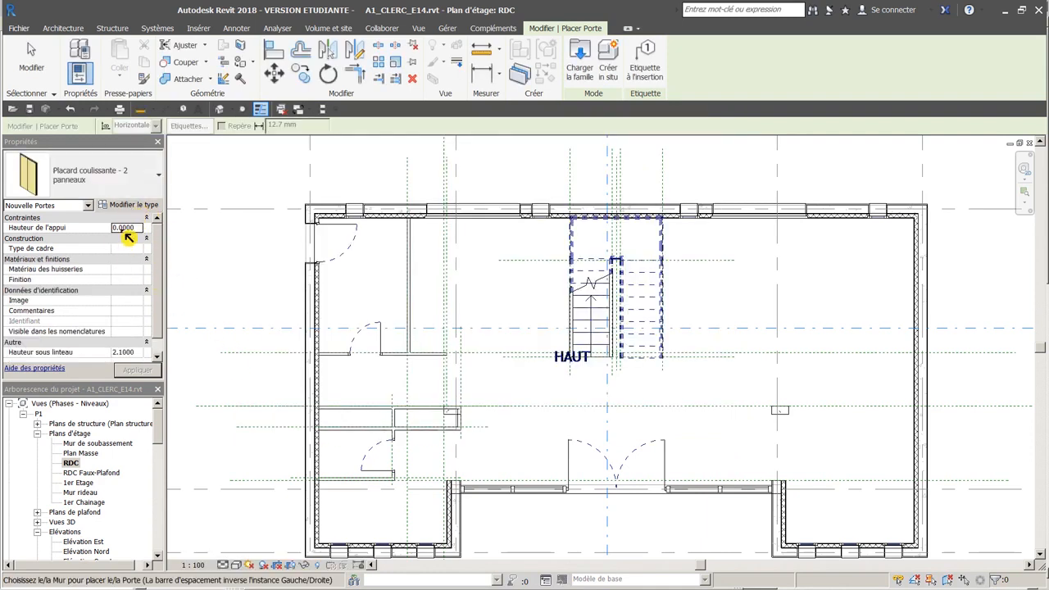
# - Place two-panel sliding closet doors in the closet partition above the WC and in the adjacent closet's lower partition, checking the PDF plan
pyautogui.click(359, 407)
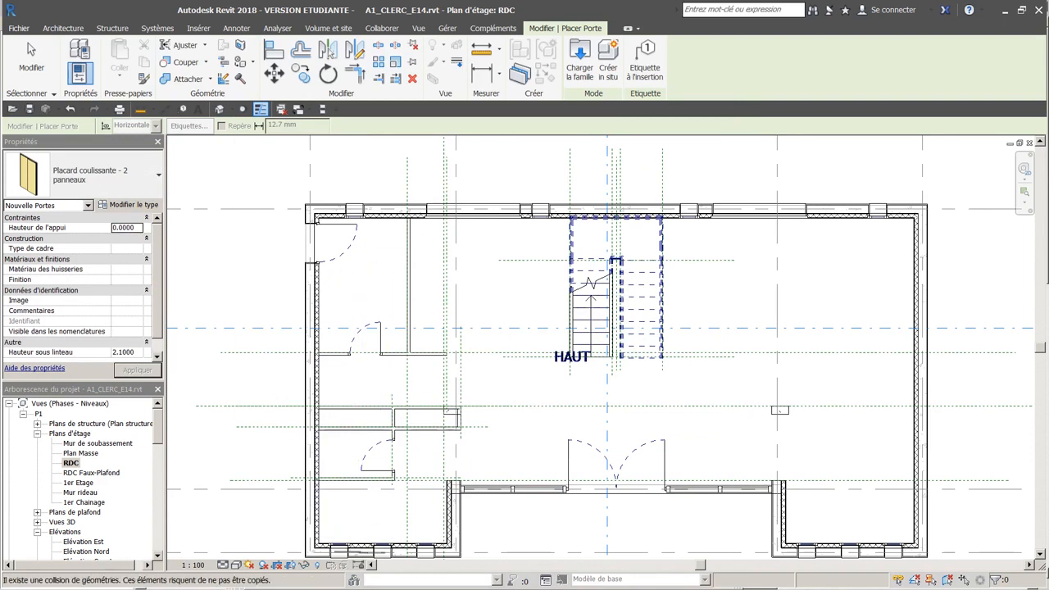
pyautogui.hotkey('alt', 'Tab')
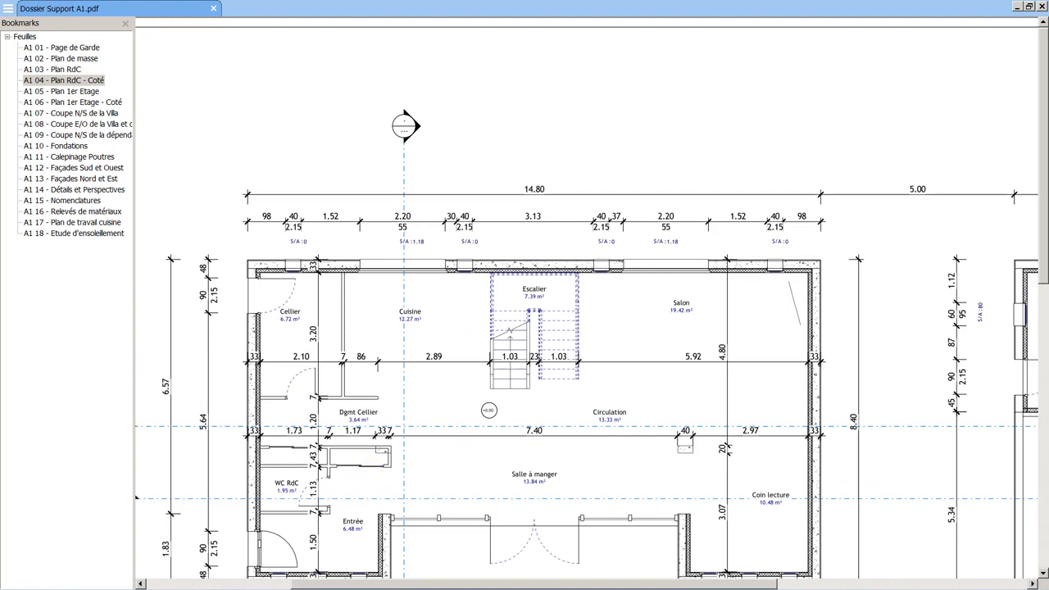
pyautogui.hotkey('alt', 'Tab')
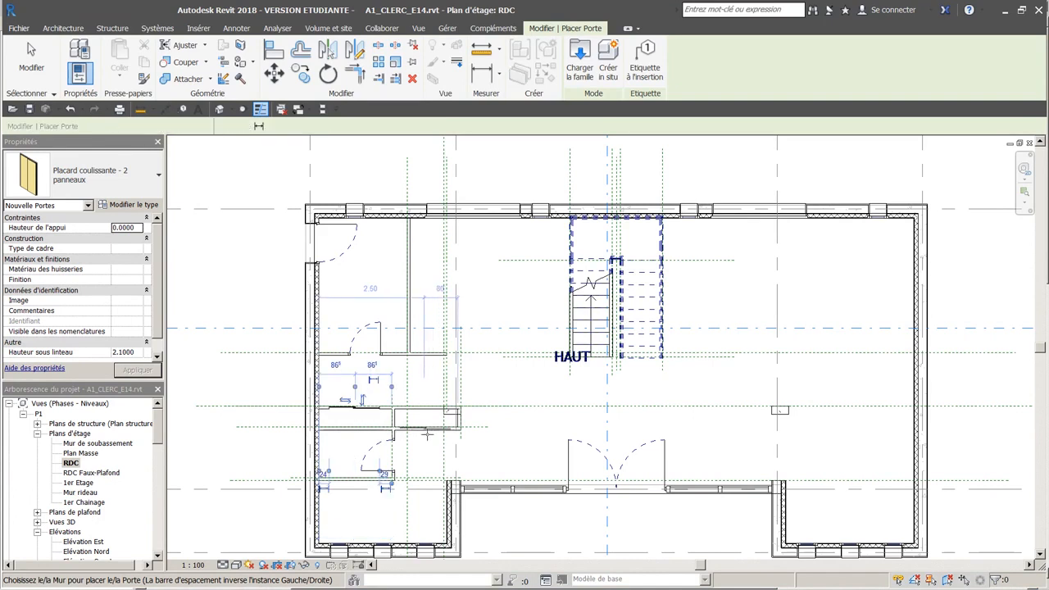
pyautogui.press('Escape')
pyautogui.press('Escape')
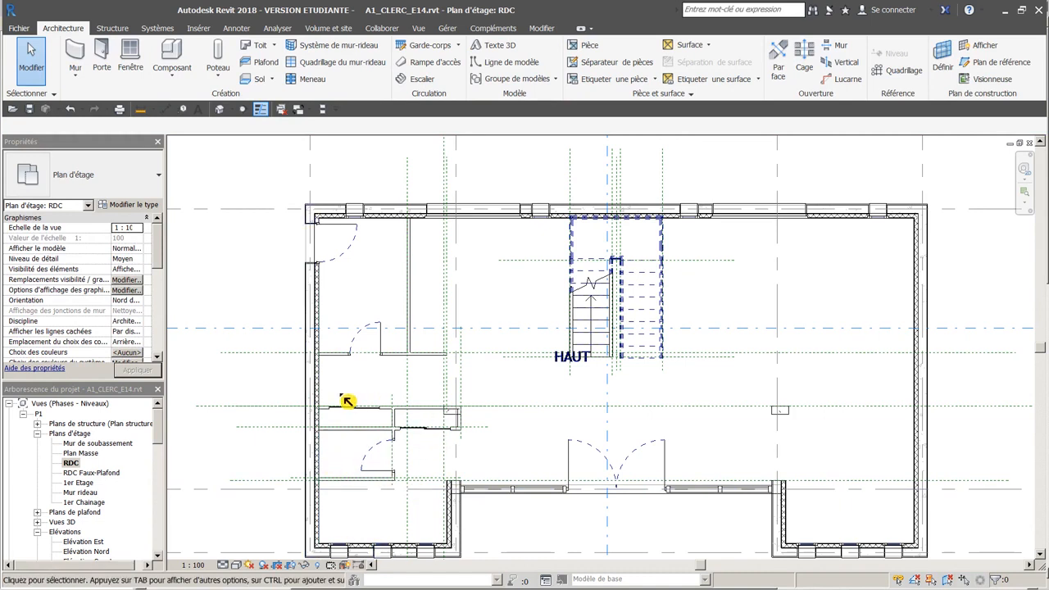
# - Open the 3D view in its home orientation, enable its section box and lower the box's top face to expose the ground floor
pyautogui.click(220, 109)
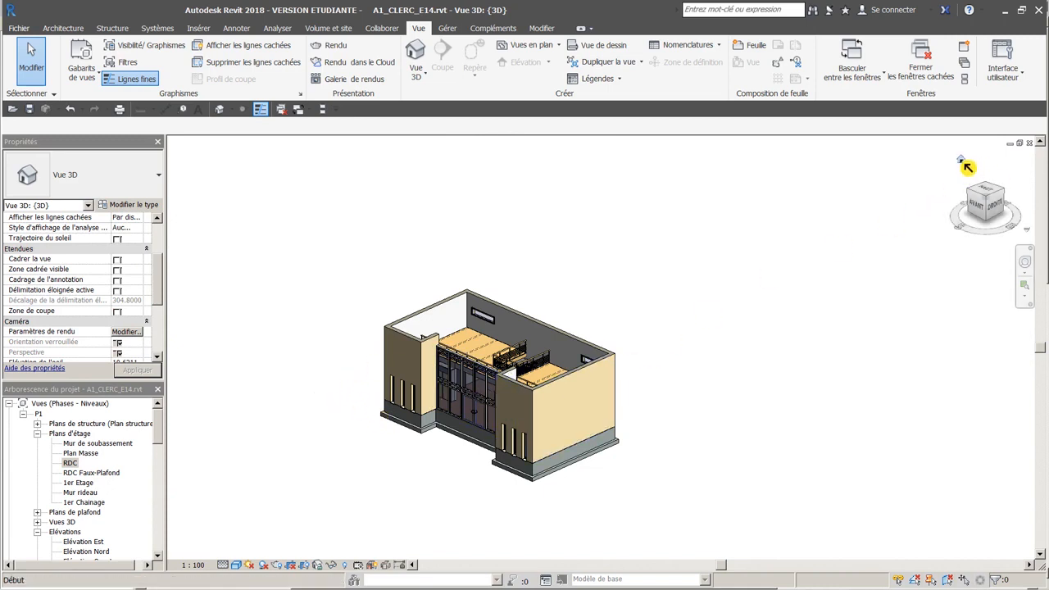
pyautogui.click(960, 159)
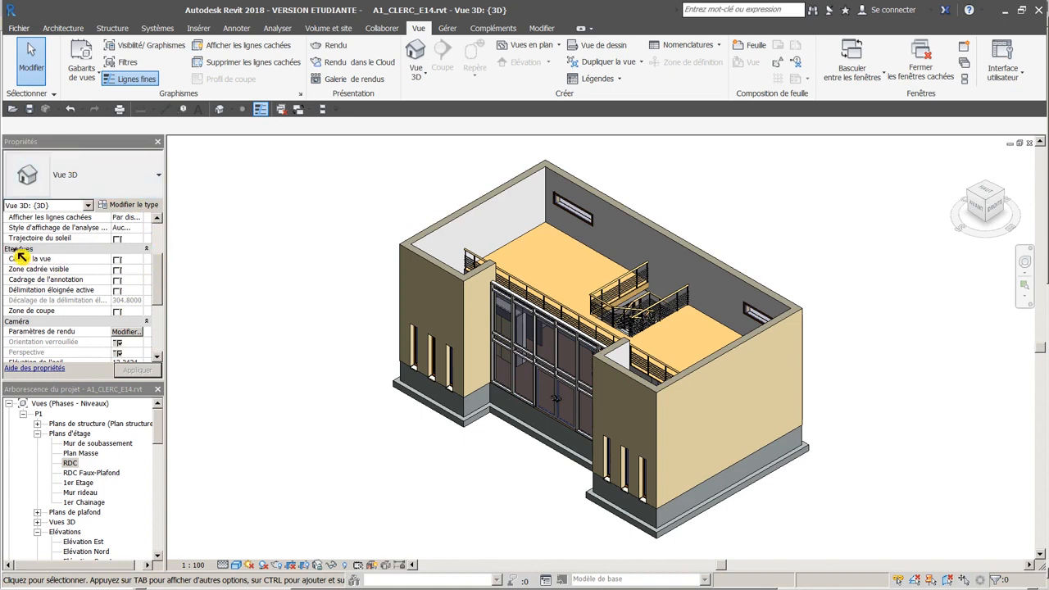
pyautogui.scroll(3, 161, 279)
pyautogui.scroll(-3, 160, 276)
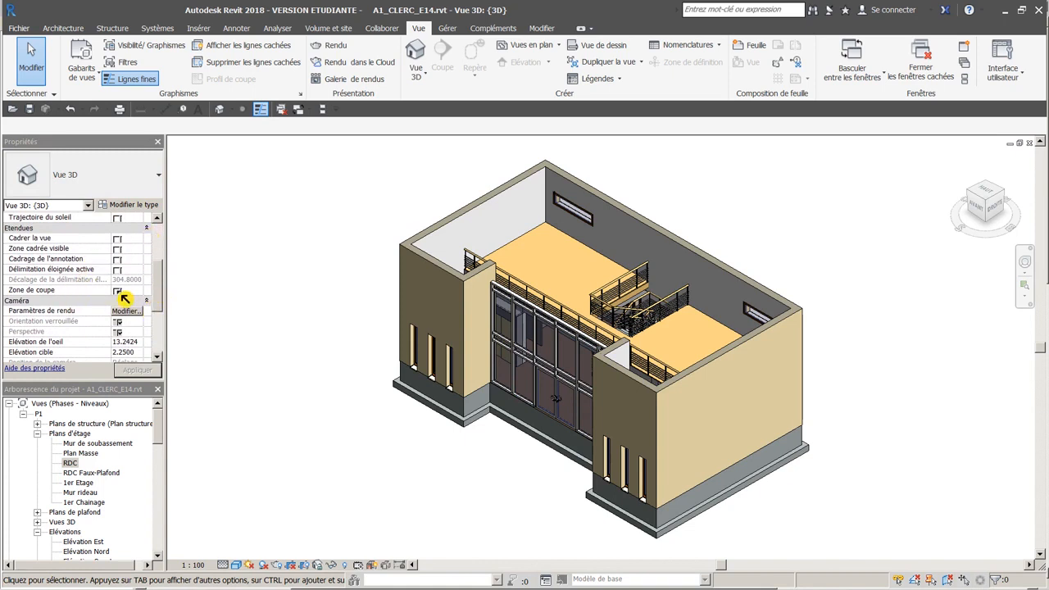
pyautogui.click(137, 371)
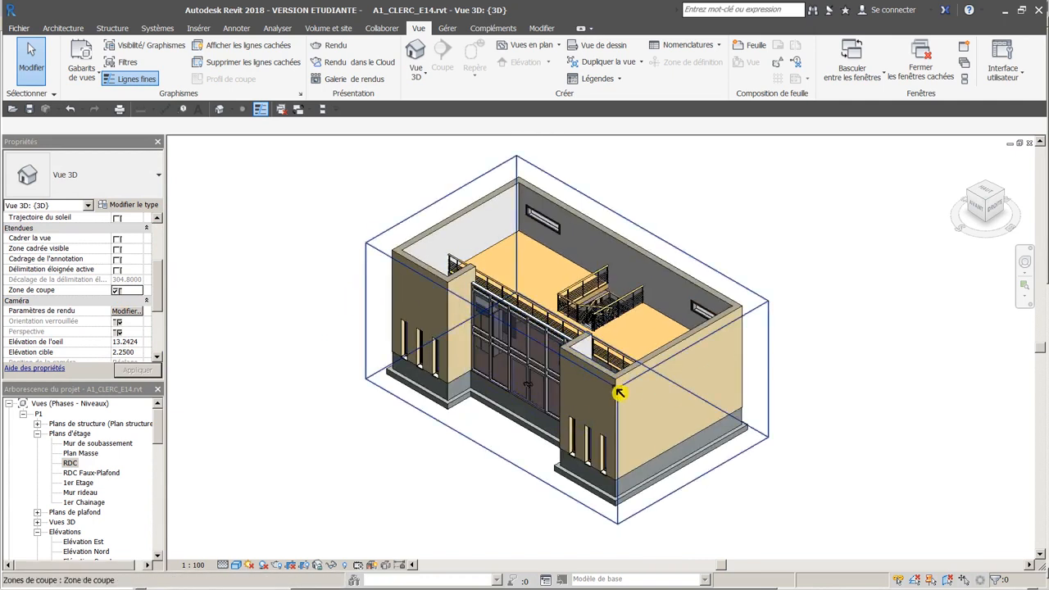
pyautogui.click(376, 255)
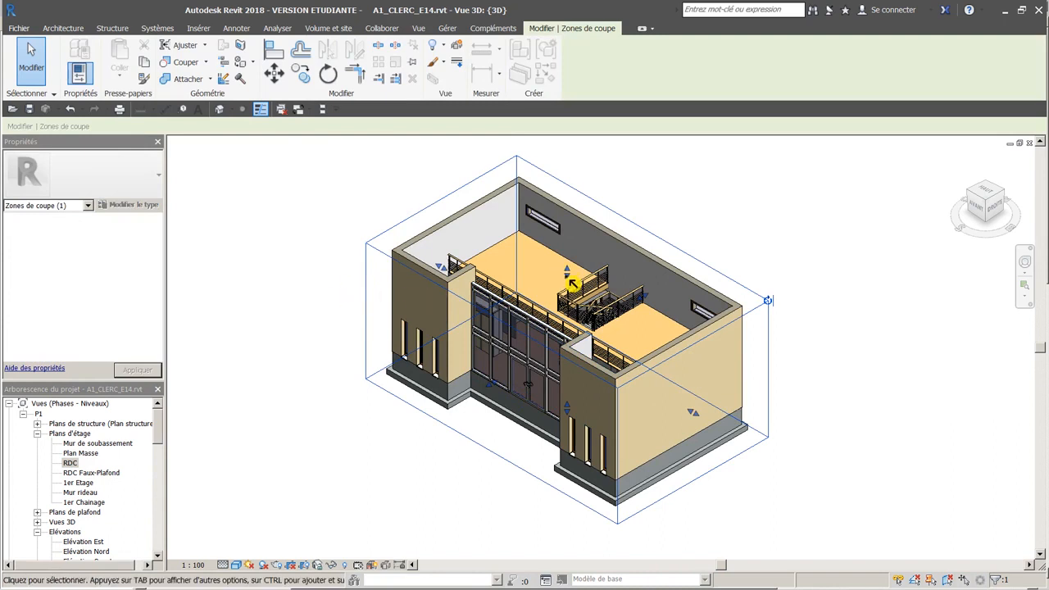
pyautogui.moveTo(571, 282); pyautogui.dragTo(572, 350)
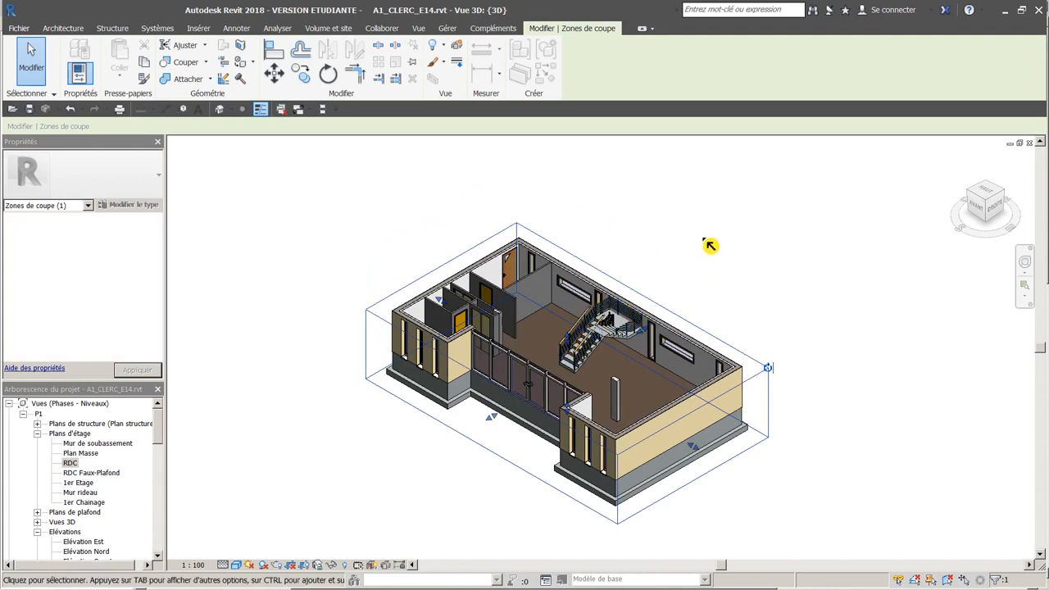
# - Examine the interior doors and sliding closet doors of the sectioned ground floor from several angles in 3D
pyautogui.moveTo(705, 244)
pyautogui.keyDown('shift'); pyautogui.mouseDown(button='middle')
pyautogui.moveTo(677, 255)
pyautogui.moveTo(718, 251)
pyautogui.mouseUp(button='middle'); pyautogui.keyUp('shift')
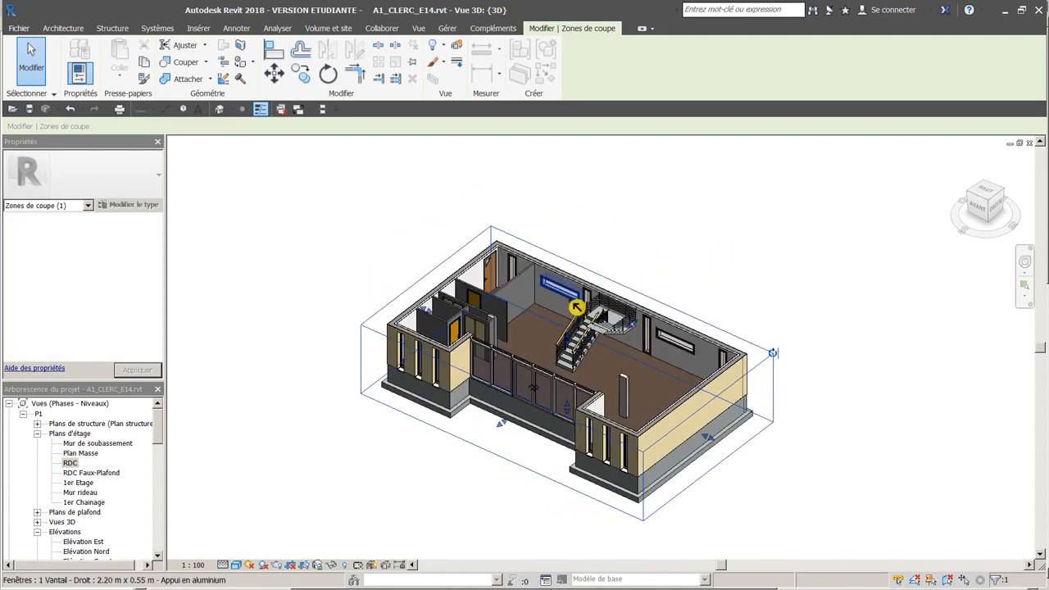
pyautogui.scroll(4, 552, 304)
pyautogui.moveTo(521, 320)
pyautogui.keyDown('shift'); pyautogui.mouseDown(button='middle')
pyautogui.moveTo(475, 342)
pyautogui.moveTo(520, 336)
pyautogui.mouseUp(button='middle'); pyautogui.keyUp('shift')
pyautogui.scroll(3, 374, 345)
pyautogui.keyDown('shift'); pyautogui.moveTo(374, 348); pyautogui.dragTo(433, 492, button='middle'); pyautogui.keyUp('shift')
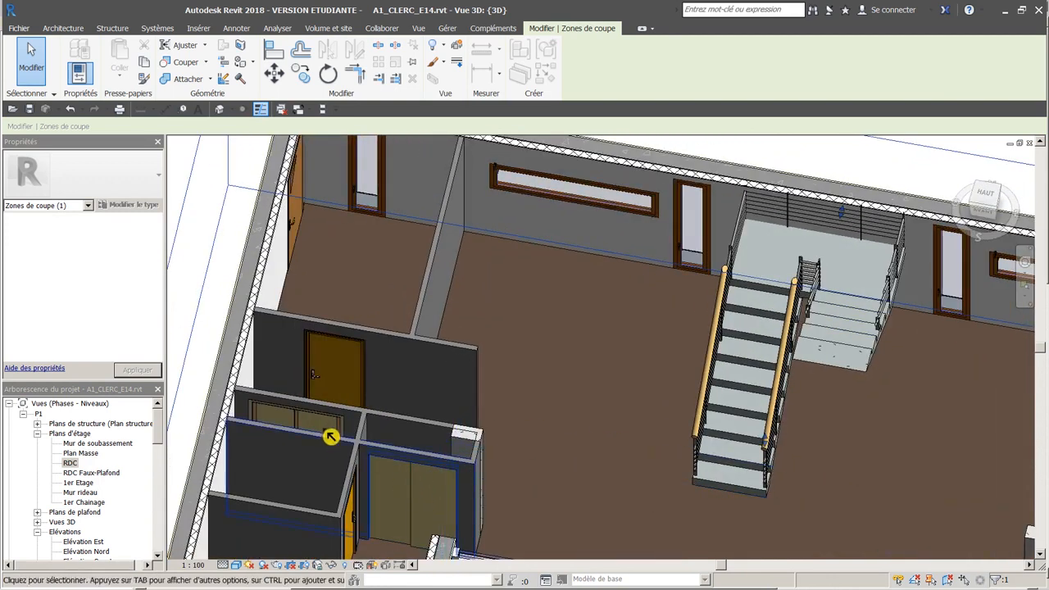
pyautogui.moveTo(350, 396)
pyautogui.keyDown('shift'); pyautogui.mouseDown(button='middle')
pyautogui.moveTo(352, 417)
pyautogui.moveTo(345, 400)
pyautogui.mouseUp(button='middle'); pyautogui.keyUp('shift')
pyautogui.keyDown('shift'); pyautogui.moveTo(363, 307); pyautogui.dragTo(391, 276, button='middle'); pyautogui.keyUp('shift')
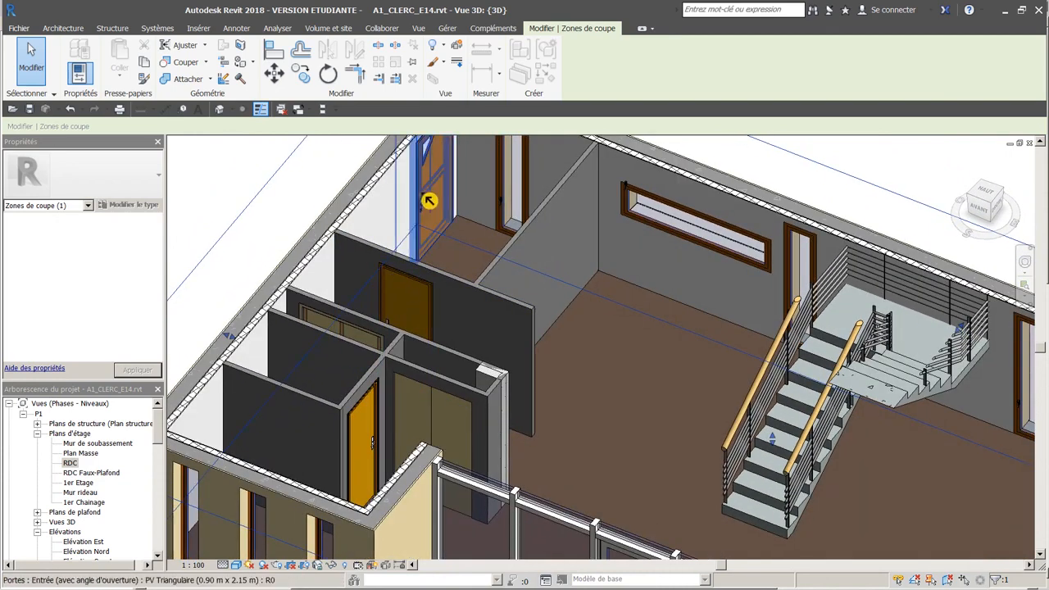
pyautogui.moveTo(506, 387); pyautogui.dragTo(475, 271, button='middle')
pyautogui.scroll(-1, 423, 257)
pyautogui.scroll(-3, 423, 258)
pyautogui.scroll(-2, 462, 271)
pyautogui.click(694, 192)
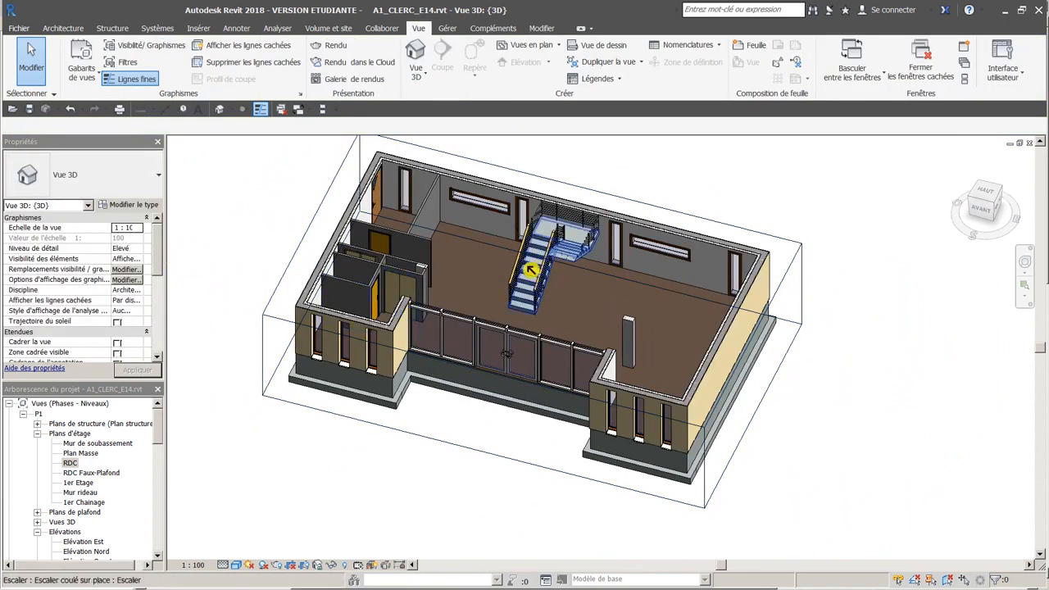
# - Disable the 3D view's section box and restore the home orientation of the whole house
pyautogui.moveTo(495, 265); pyautogui.dragTo(520, 304, button='middle')
pyautogui.moveTo(163, 249); pyautogui.dragTo(152, 293)
pyautogui.click(117, 270)
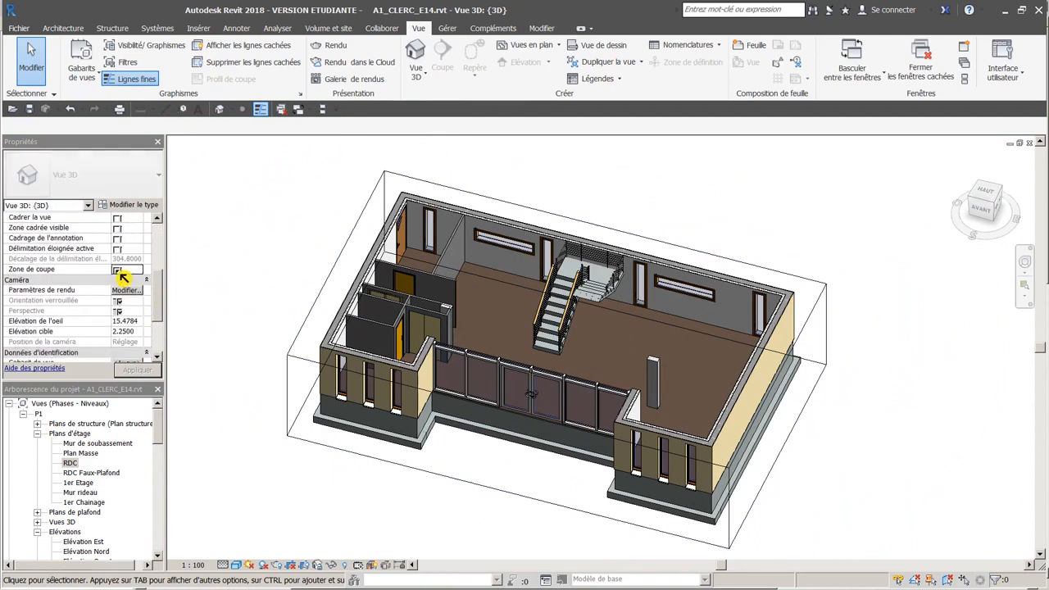
pyautogui.click(137, 369)
pyautogui.scroll(-3, 309, 330)
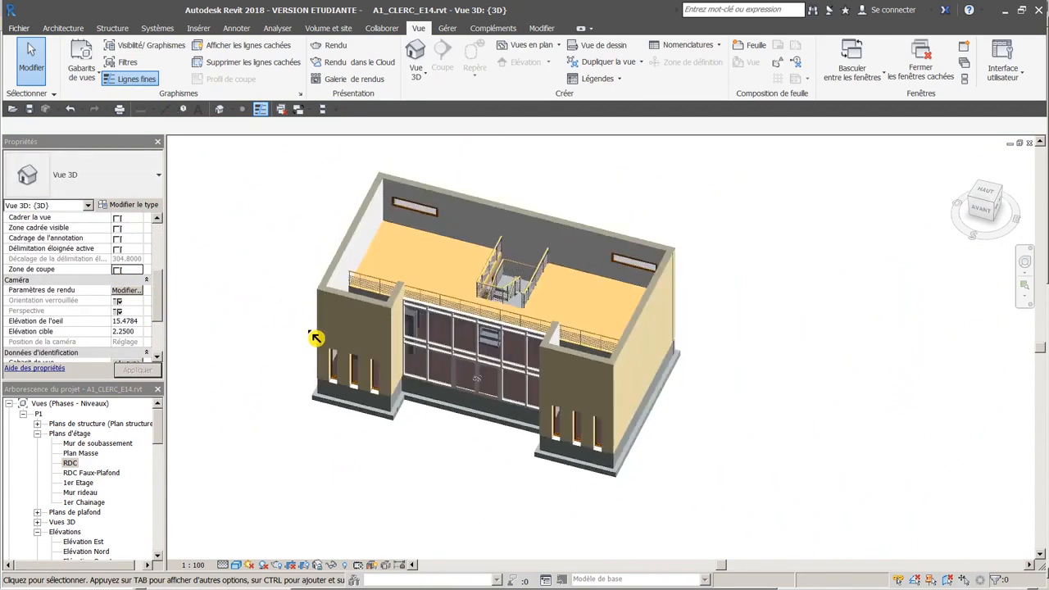
pyautogui.scroll(2, 305, 417)
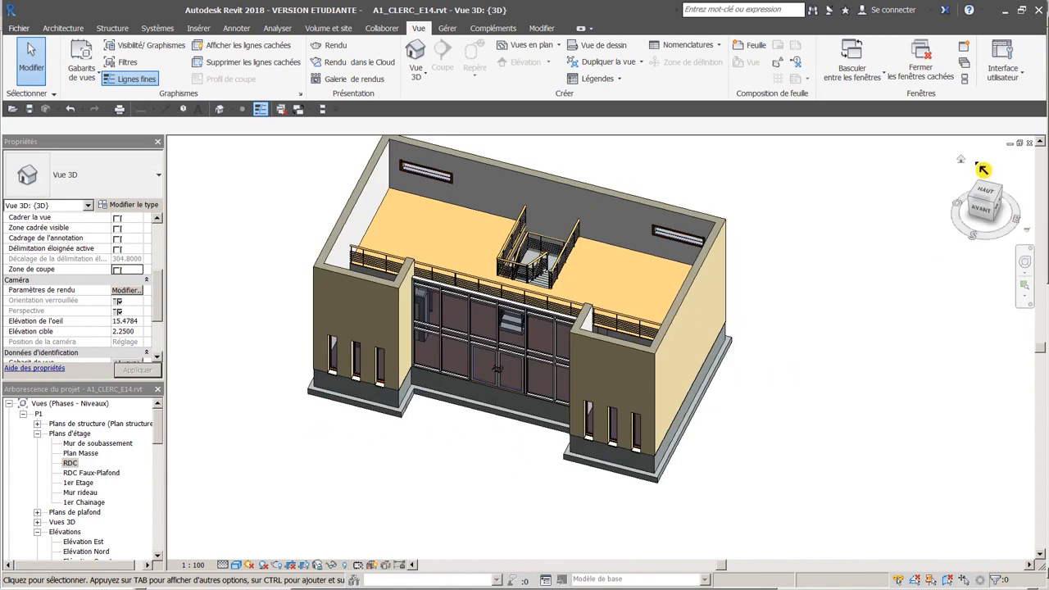
pyautogui.click(963, 163)
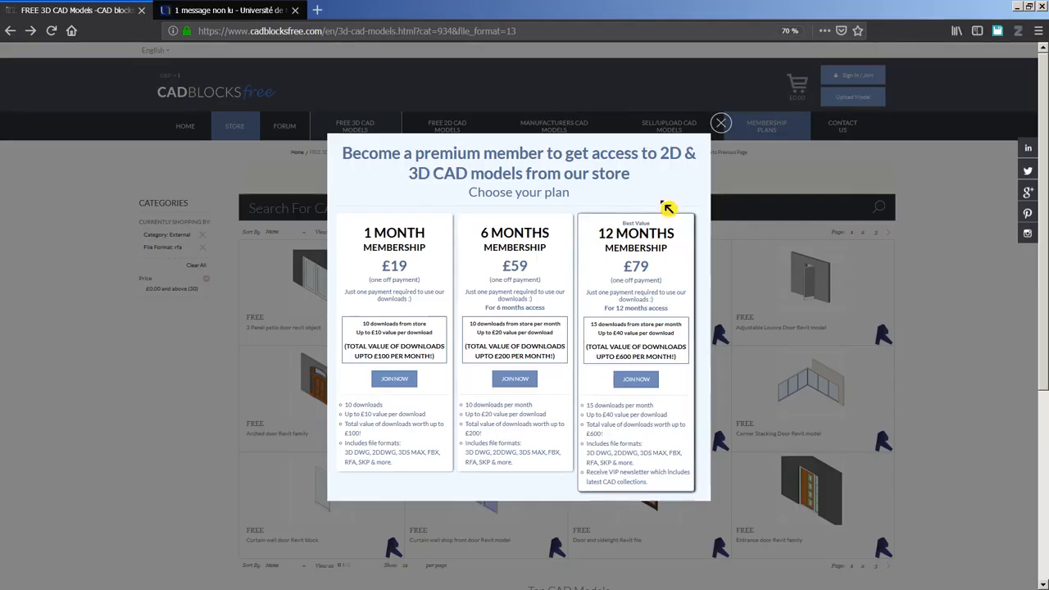
# - Switch to the browser, dismiss the CADblocksfree membership offer and download the free Door and sidelight Revit file
pyautogui.click(720, 123)
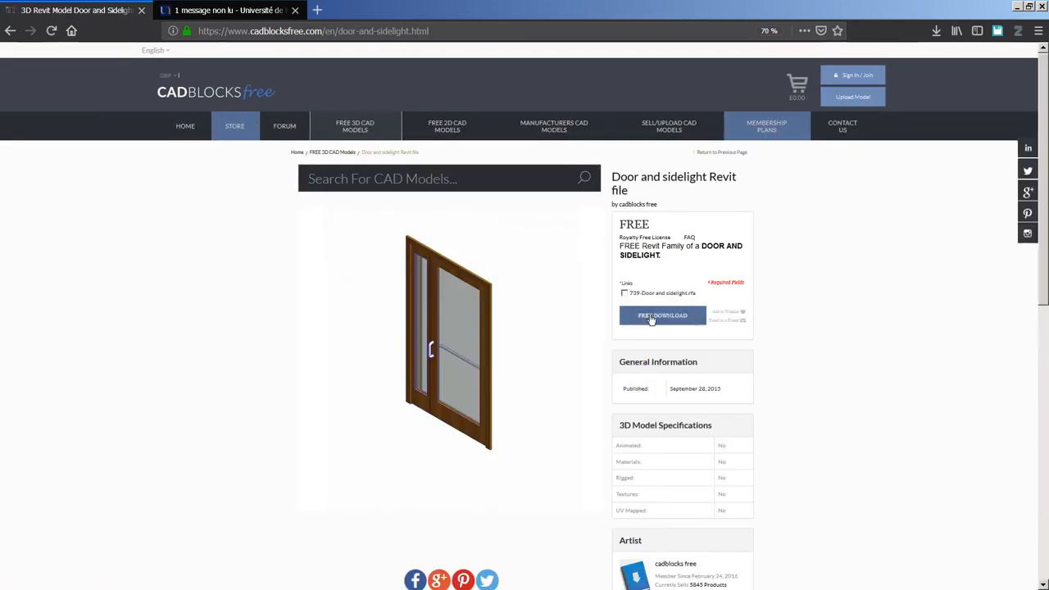
pyautogui.click(625, 293)
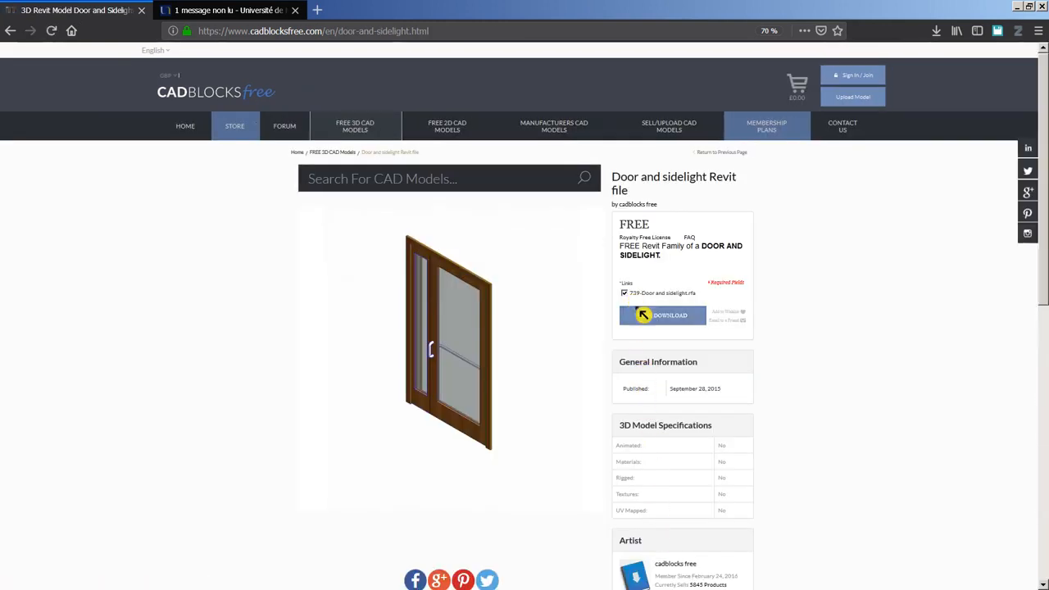
pyautogui.click(648, 322)
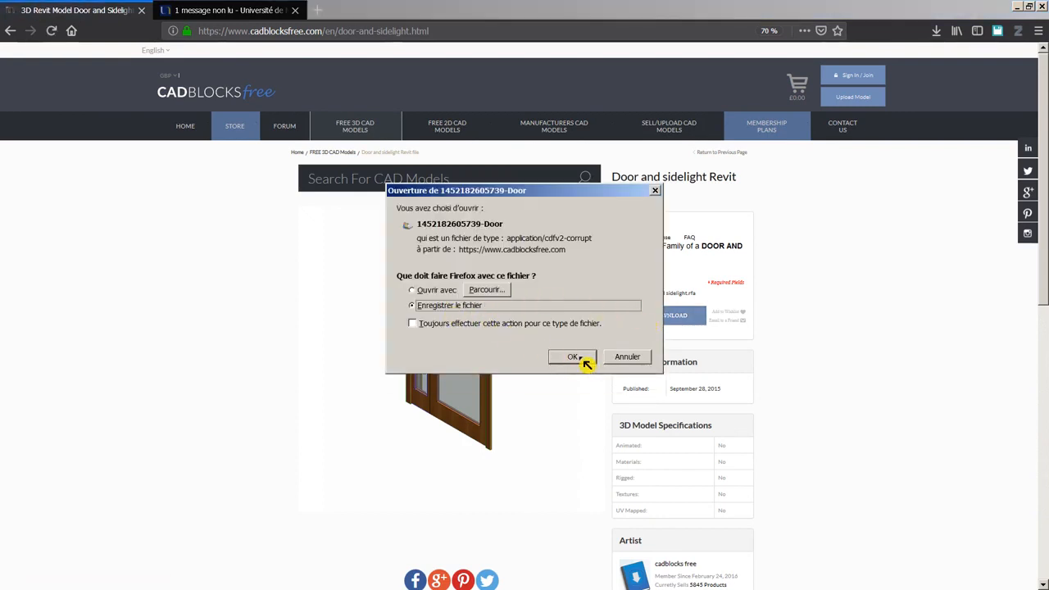
pyautogui.click(574, 358)
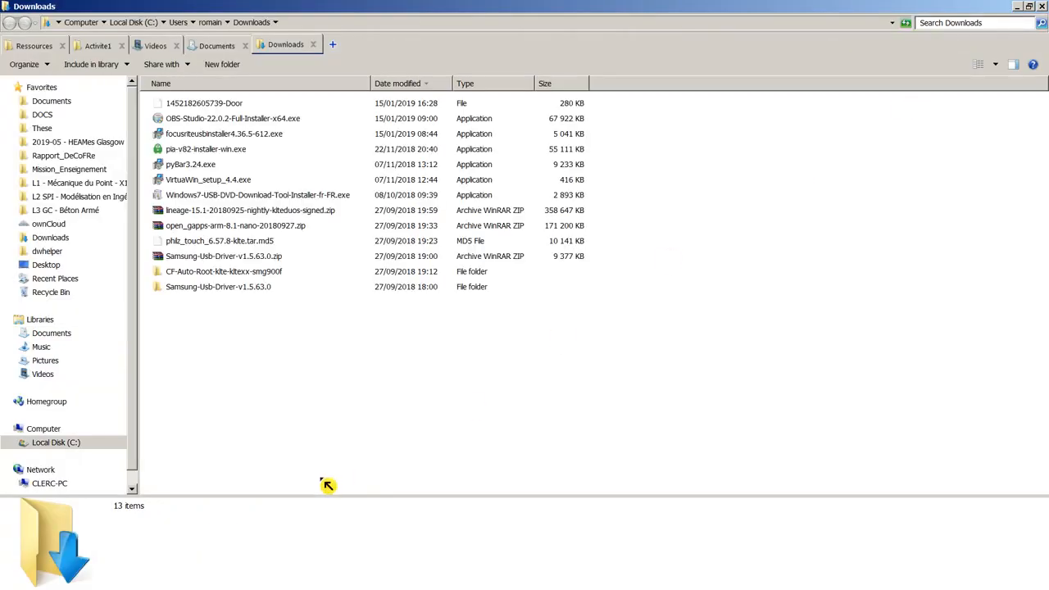
pyautogui.click(232, 107)
pyautogui.rightClick(232, 109)
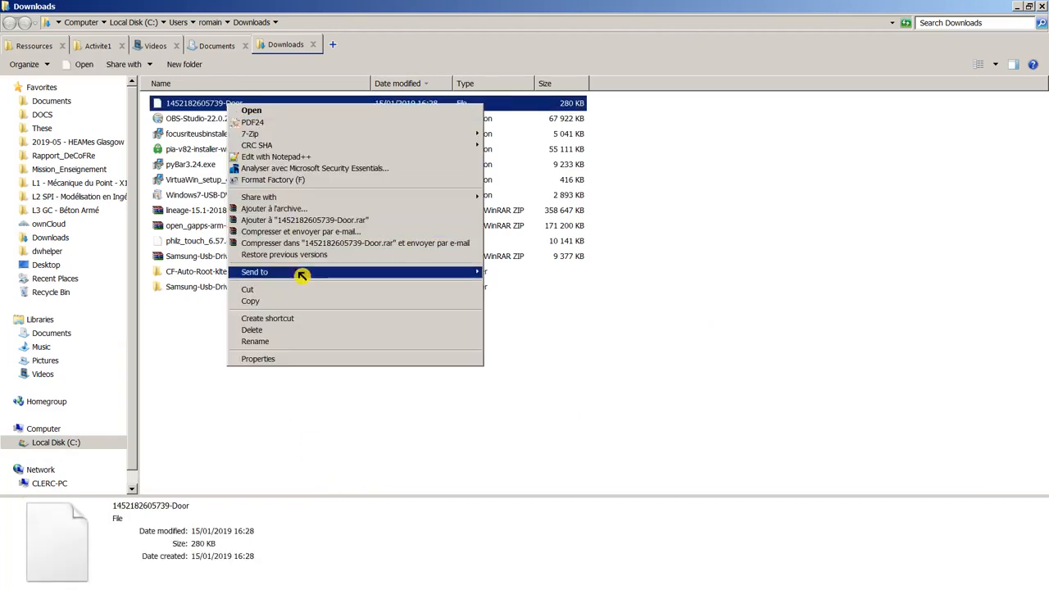
pyautogui.click(300, 347)
pyautogui.press('End')
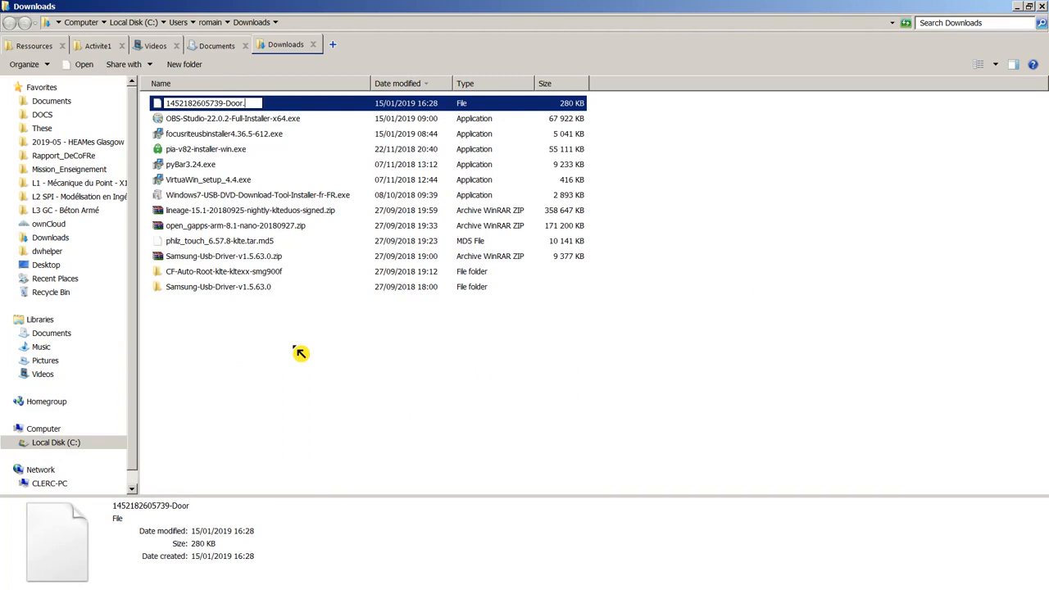
pyautogui.press('Return')
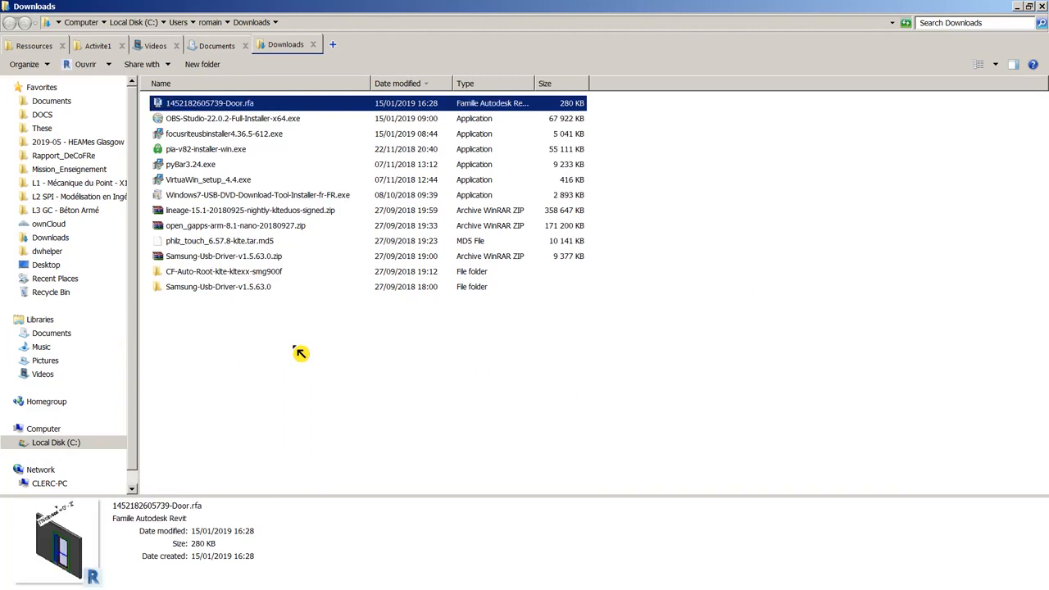
# - Rename the downloaded door family file as Door.rfa
pyautogui.rightClick(221, 103)
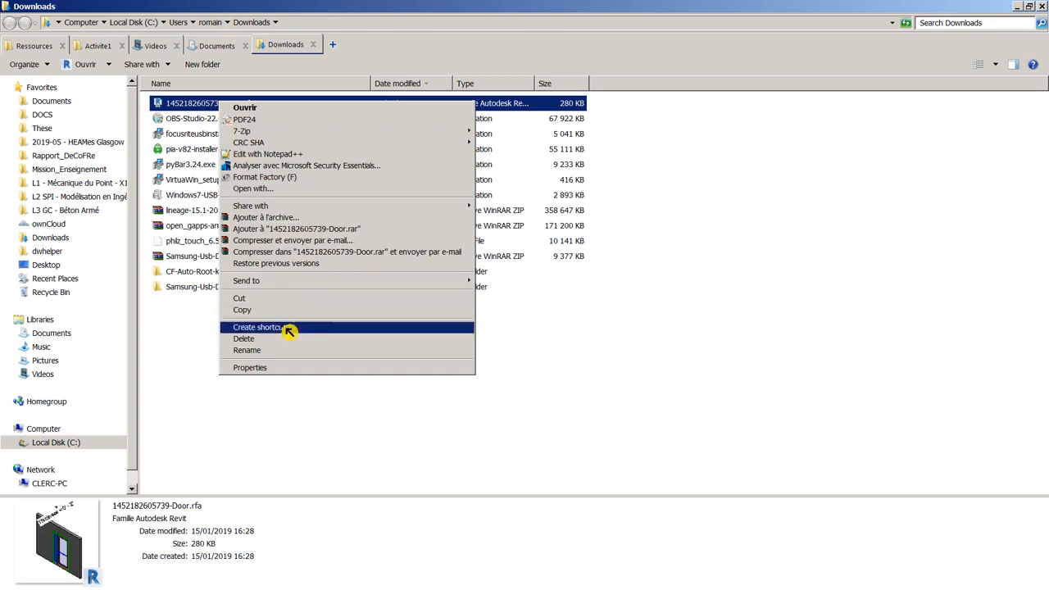
pyautogui.click(294, 351)
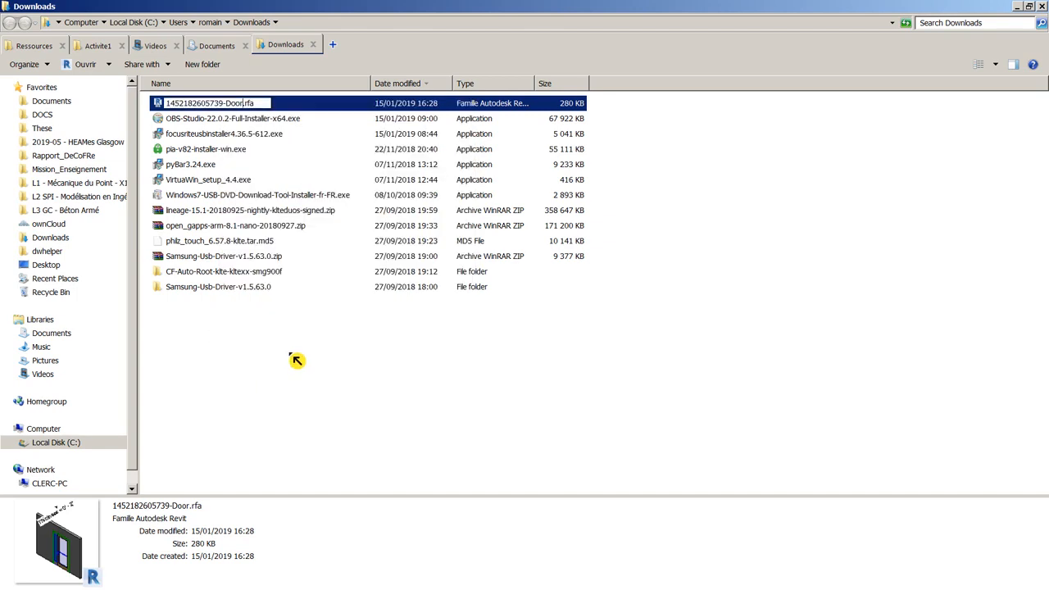
pyautogui.press('BackSpace')
pyautogui.press('BackSpace')
pyautogui.press('BackSpace')
pyautogui.press('BackSpace')
pyautogui.press('BackSpace')
pyautogui.press('BackSpace')
pyautogui.press('BackSpace')
pyautogui.press('BackSpace')
pyautogui.press('BackSpace')
pyautogui.press('BackSpace')
pyautogui.press('BackSpace')
pyautogui.press('BackSpace')
pyautogui.press('BackSpace')
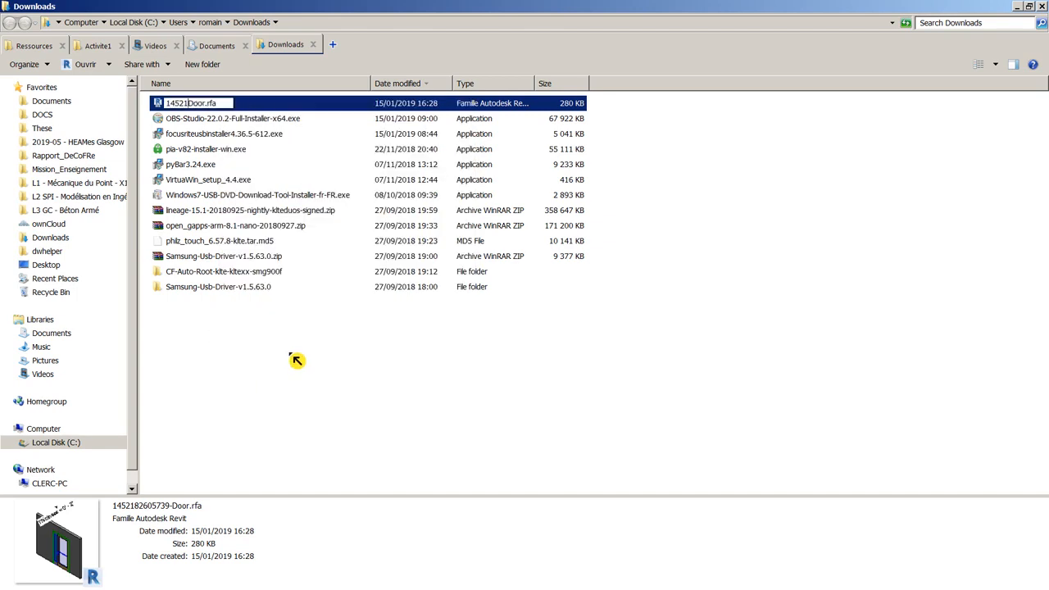
pyautogui.press('Return')
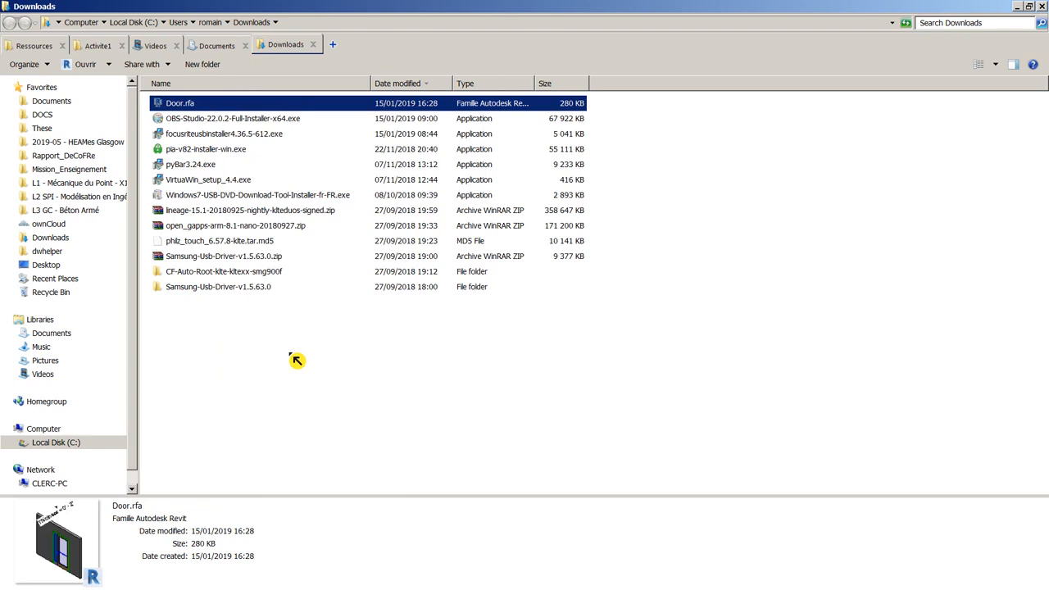
# - Paste Door.rfa into the Documents library and open it in Revit, upgrading the model to the 2018 version
pyautogui.click(216, 45)
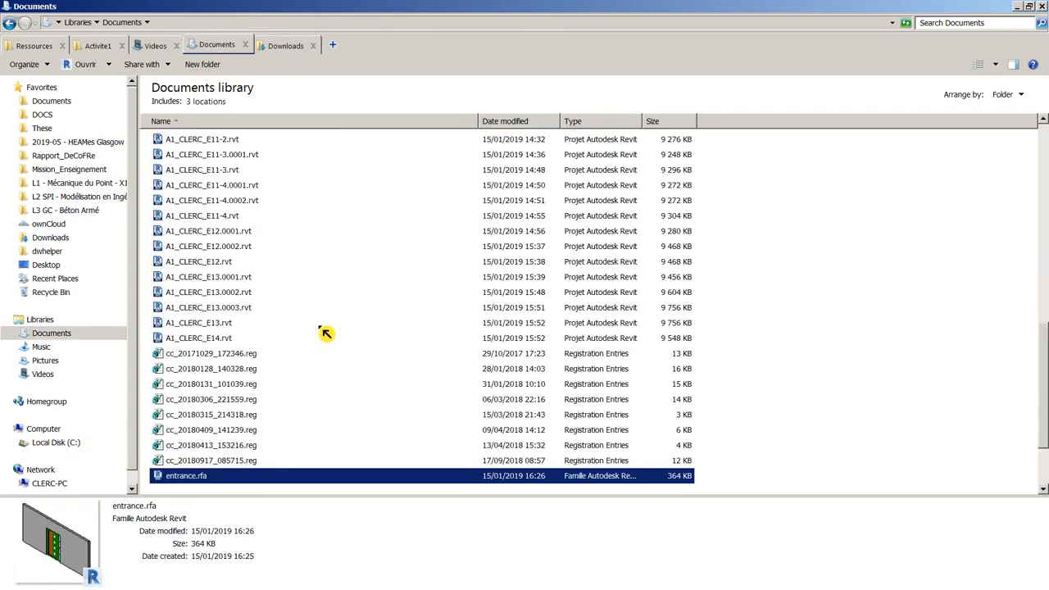
pyautogui.hotkey('ctrl', 'v')
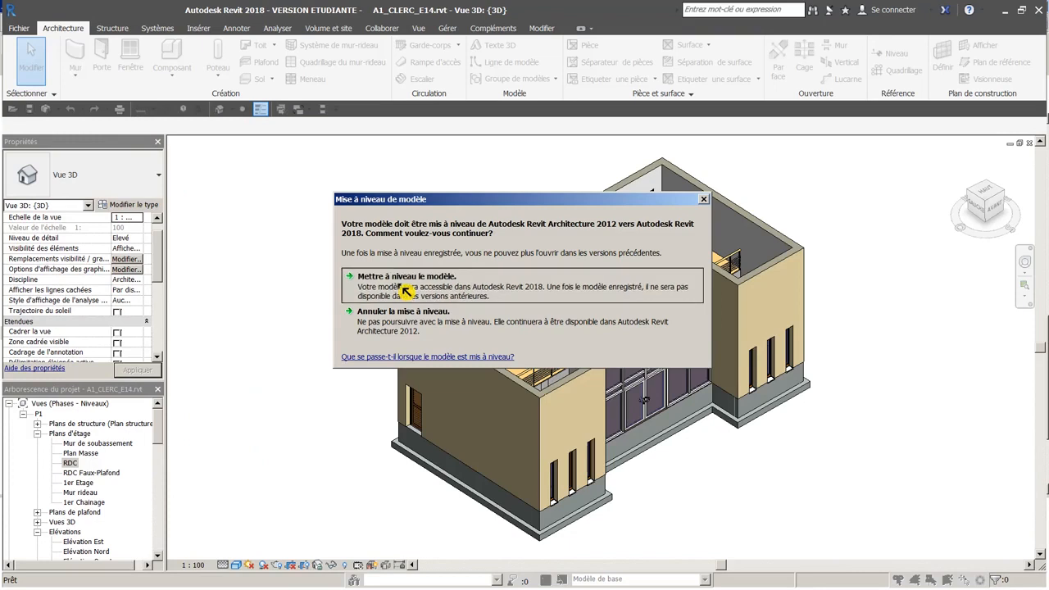
pyautogui.click(410, 280)
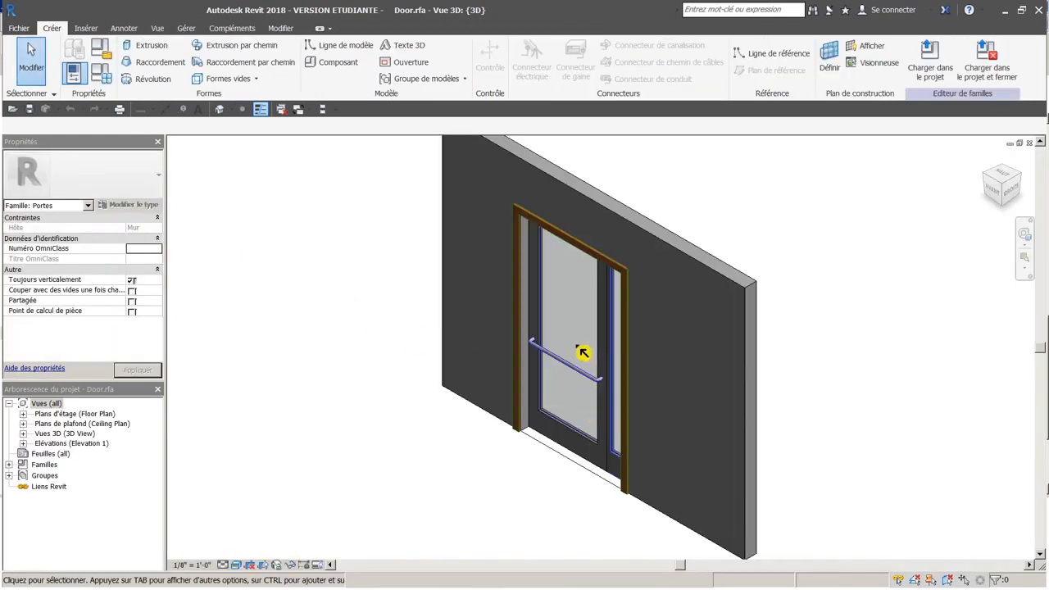
pyautogui.click(615, 334)
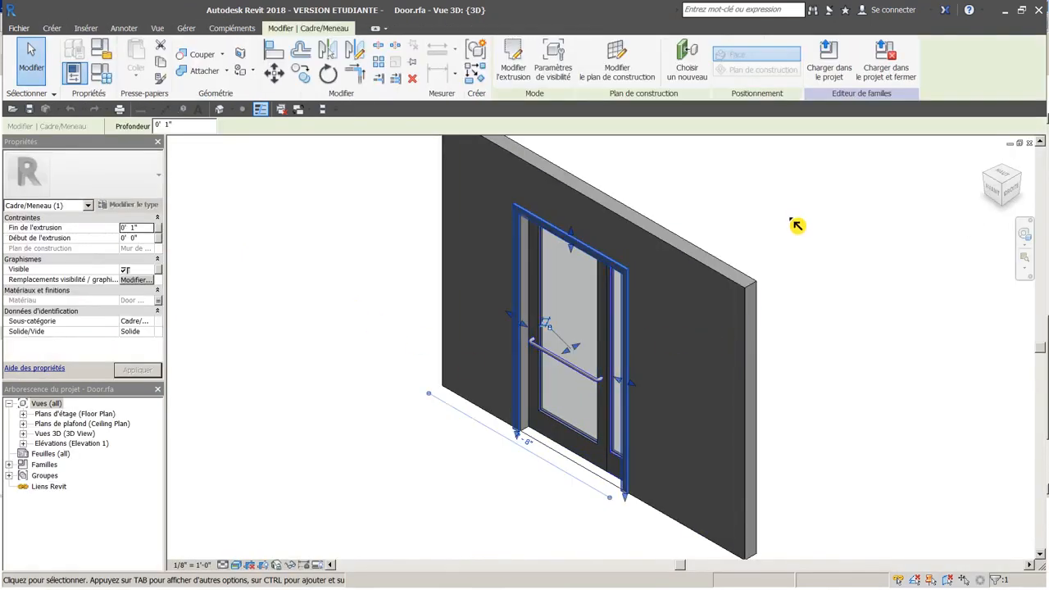
pyautogui.press('Escape')
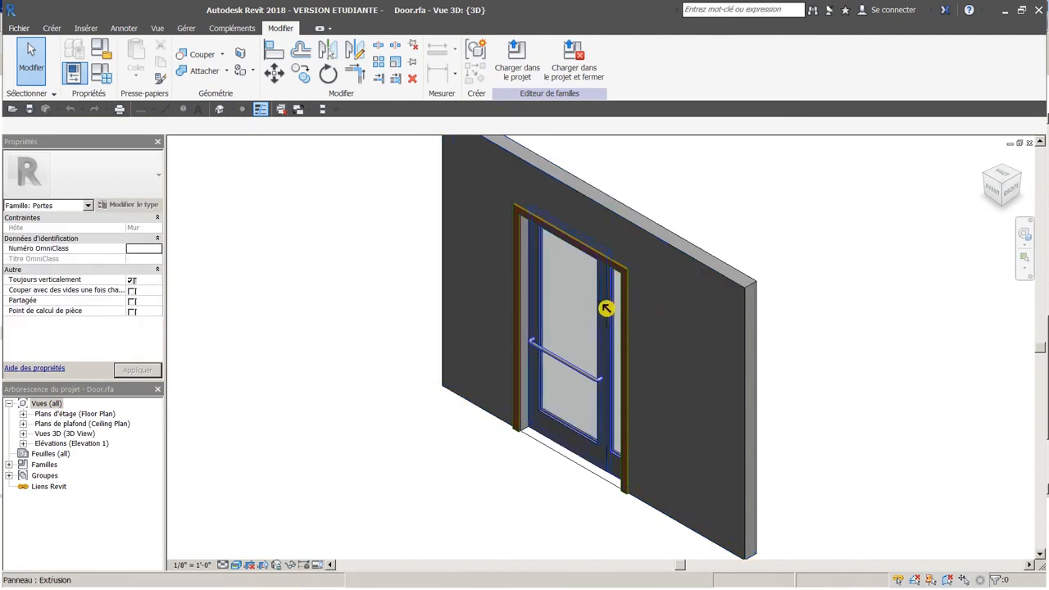
# - Load the door family into the house project and, following the dimensioned PDF plan, place the 36" x 84" door in the entrance's exterior wall, 90 cm from the corner
pyautogui.click(528, 70)
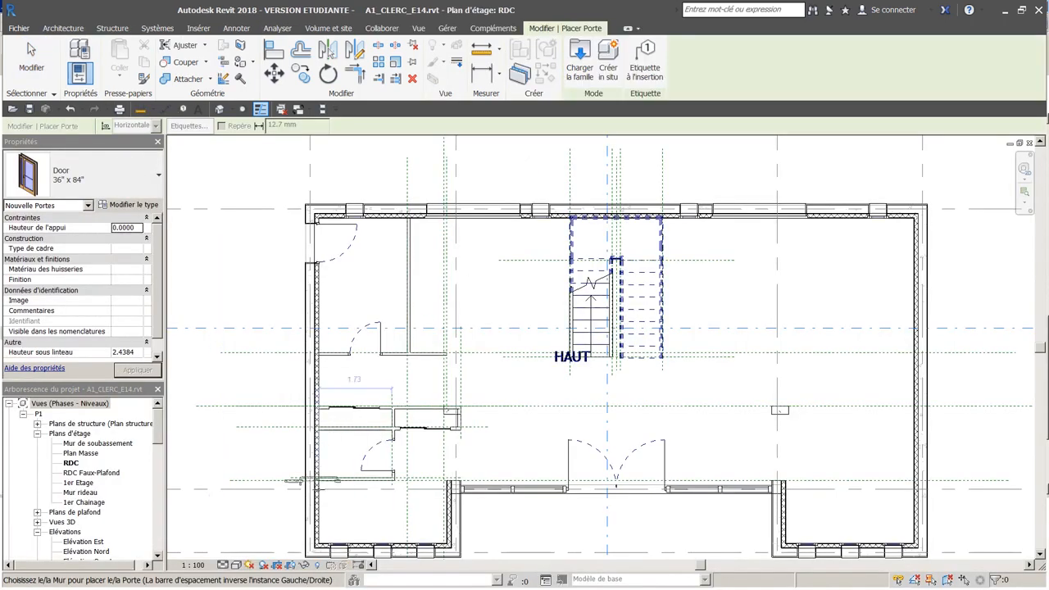
pyautogui.moveTo(325, 511); pyautogui.dragTo(338, 457, button='middle')
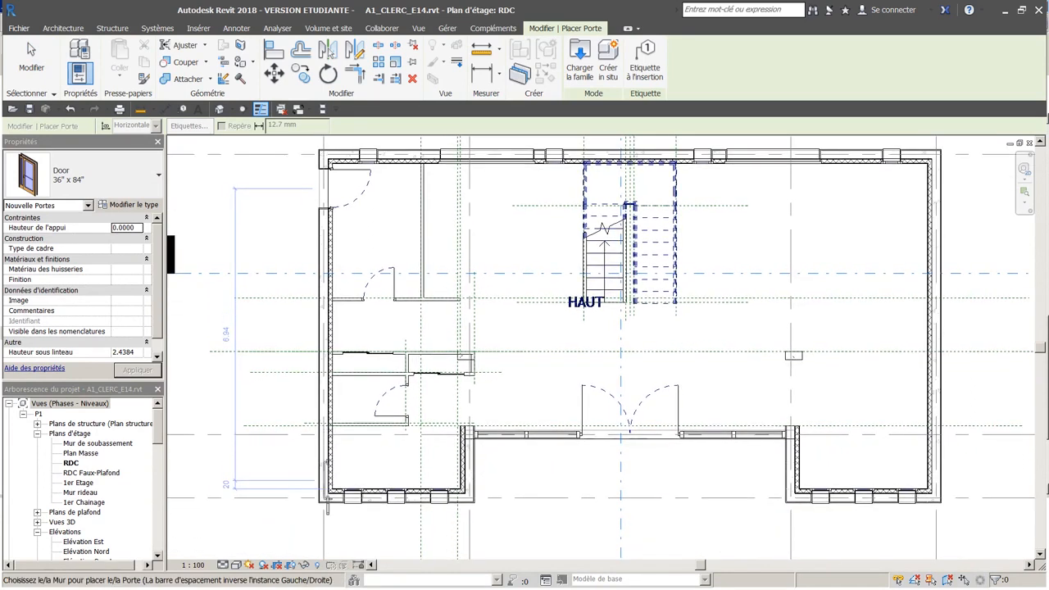
pyautogui.hotkey('alt', 'Tab')
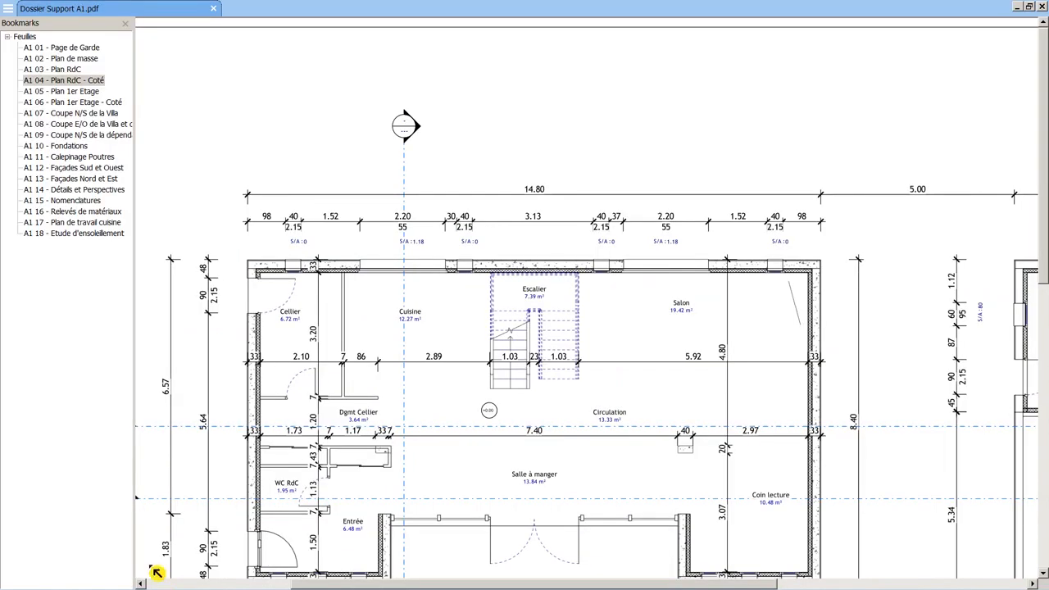
pyautogui.scroll(-1, 299, 553)
pyautogui.scroll(-1, 298, 553)
pyautogui.scroll(1, 295, 524)
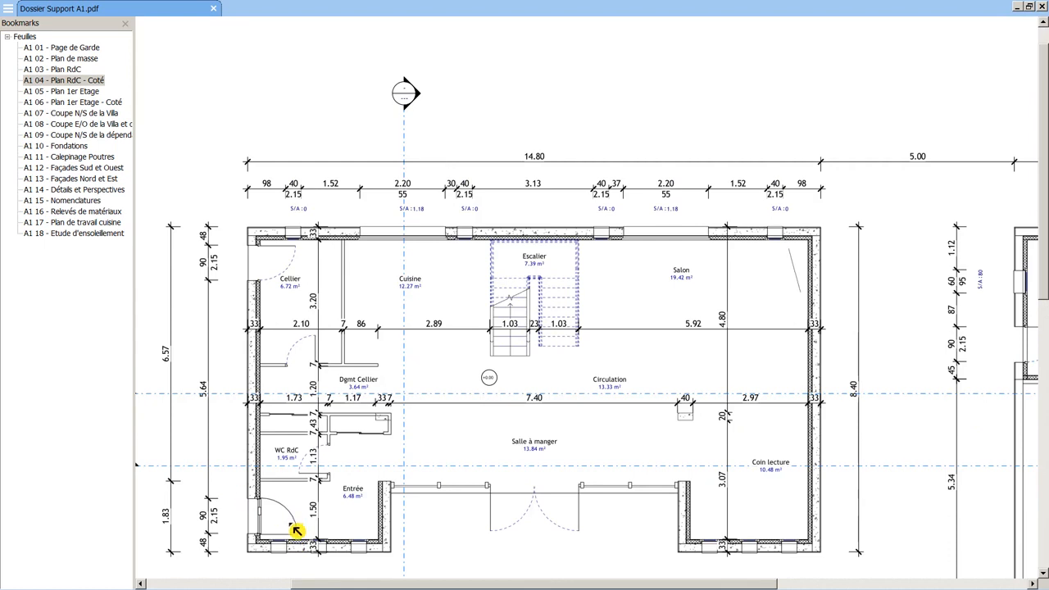
pyautogui.hotkey('alt', 'Tab')
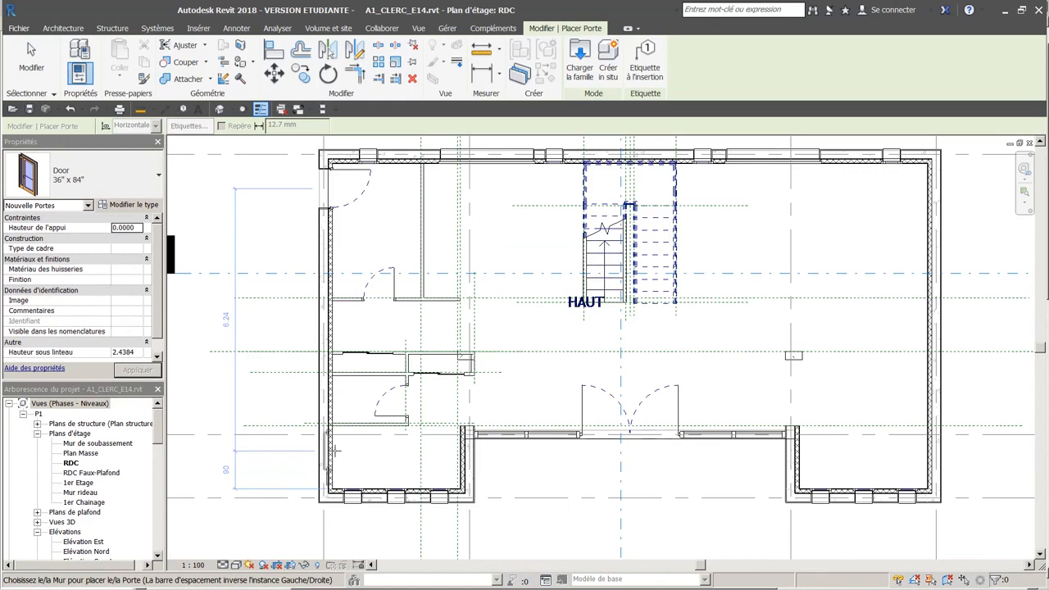
pyautogui.click(389, 461)
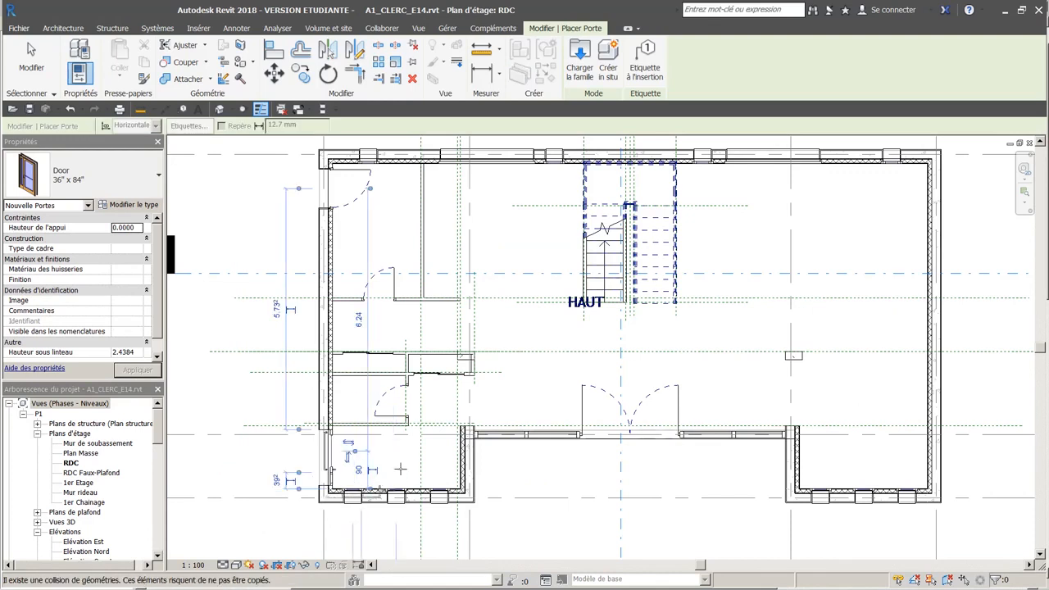
pyautogui.press('Escape')
pyautogui.press('Escape')
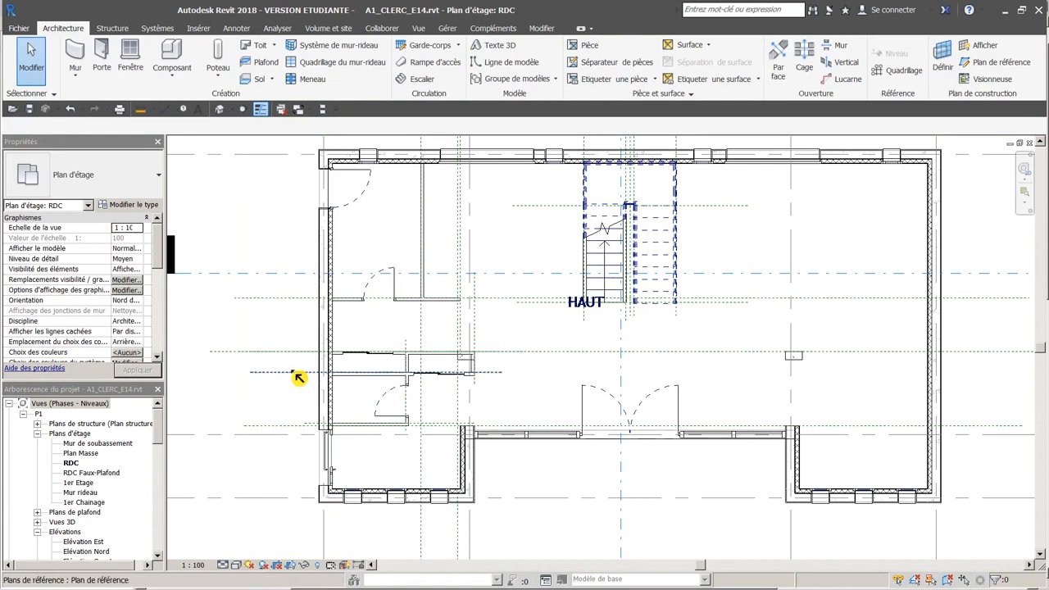
# - Examine the newly placed entrance door and the house's facades in 3D from several angles
pyautogui.click(220, 109)
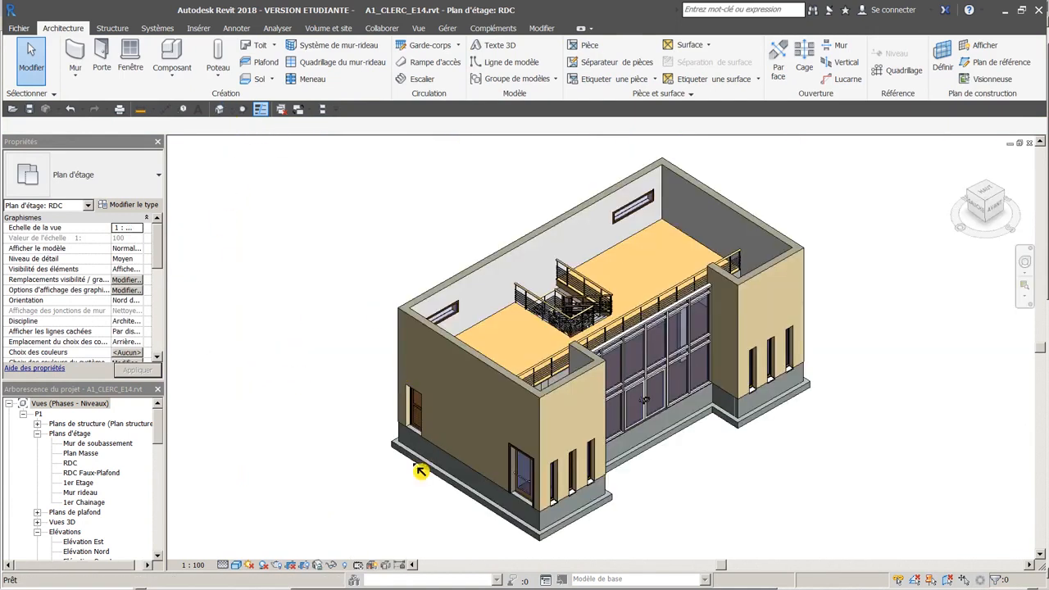
pyautogui.keyDown('shift'); pyautogui.moveTo(500, 455); pyautogui.dragTo(593, 377, button='middle'); pyautogui.keyUp('shift')
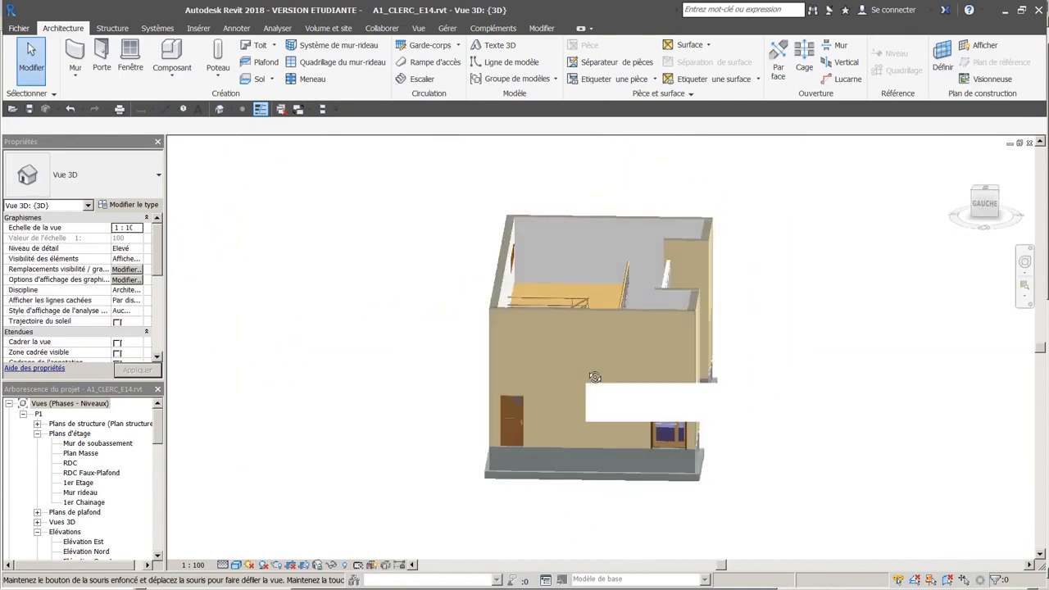
pyautogui.scroll(10, 732, 454)
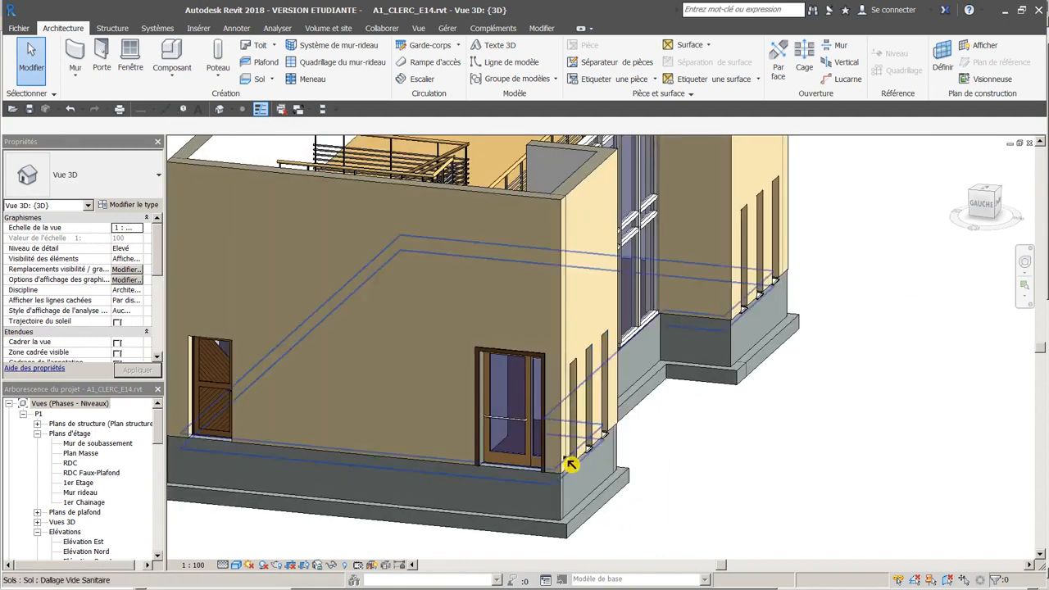
pyautogui.scroll(1, 557, 474)
pyautogui.keyDown('shift'); pyautogui.moveTo(549, 472); pyautogui.dragTo(527, 479, button='middle'); pyautogui.keyUp('shift')
pyautogui.moveTo(434, 467); pyautogui.dragTo(544, 426, button='middle')
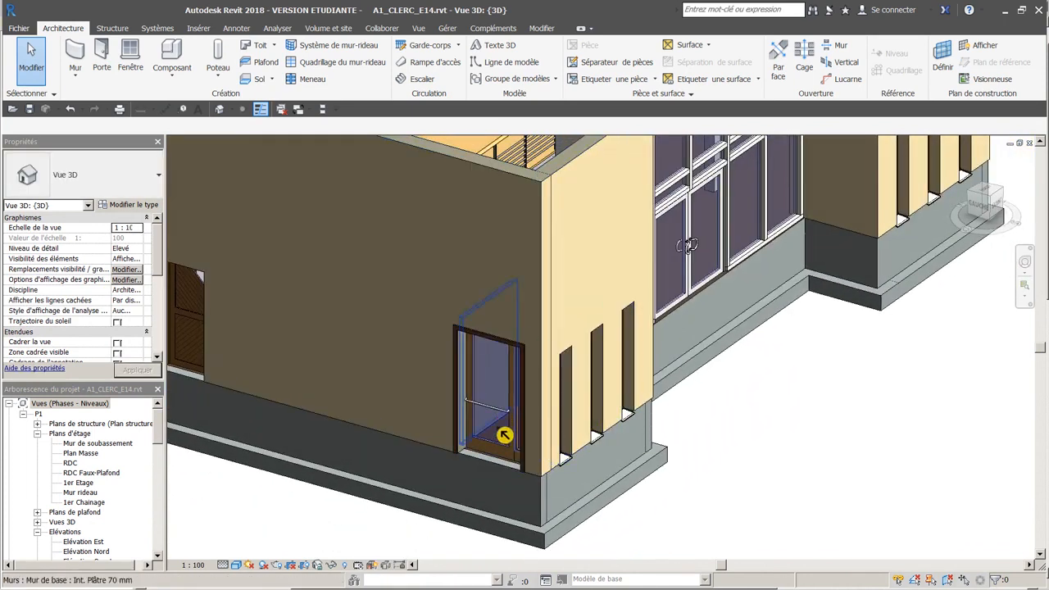
pyautogui.scroll(-2, 558, 345)
pyautogui.keyDown('shift'); pyautogui.moveTo(558, 345); pyautogui.dragTo(529, 277, button='middle'); pyautogui.keyUp('shift')
pyautogui.scroll(-2, 603, 308)
pyautogui.moveTo(620, 300); pyautogui.dragTo(509, 395, button='middle')
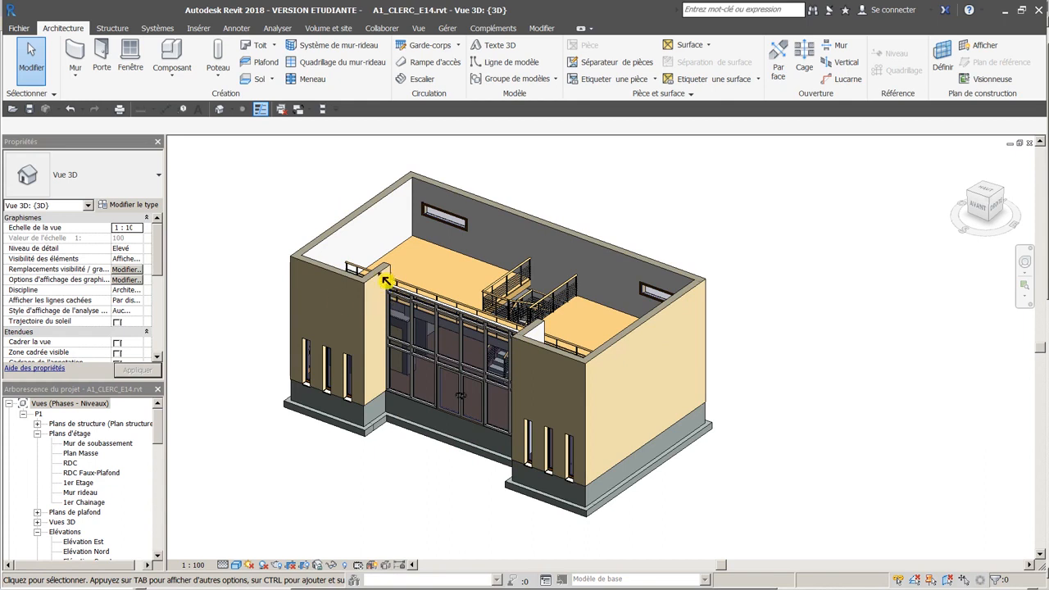
# - Save the house project
pyautogui.click(29, 109)
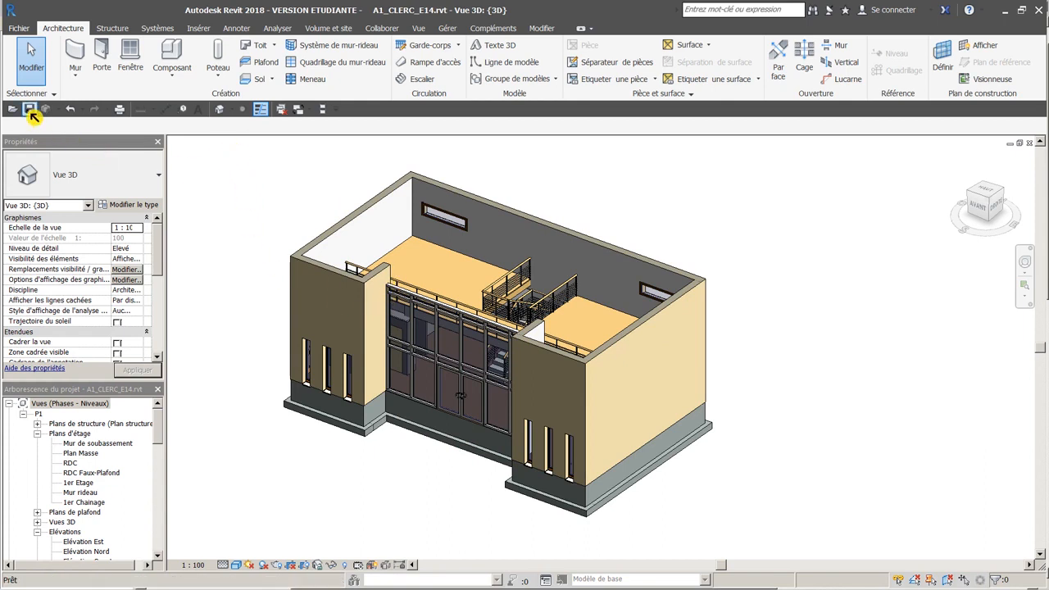